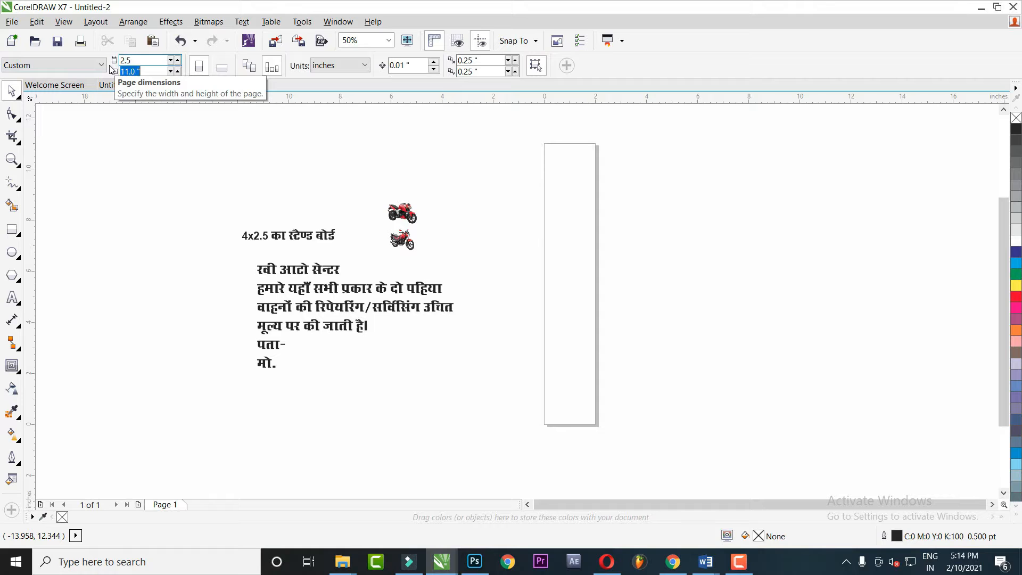
Set the page height to 4.0" and nudge the Hindi text and both bikes up and right
{"action": "key", "text": "Return"}
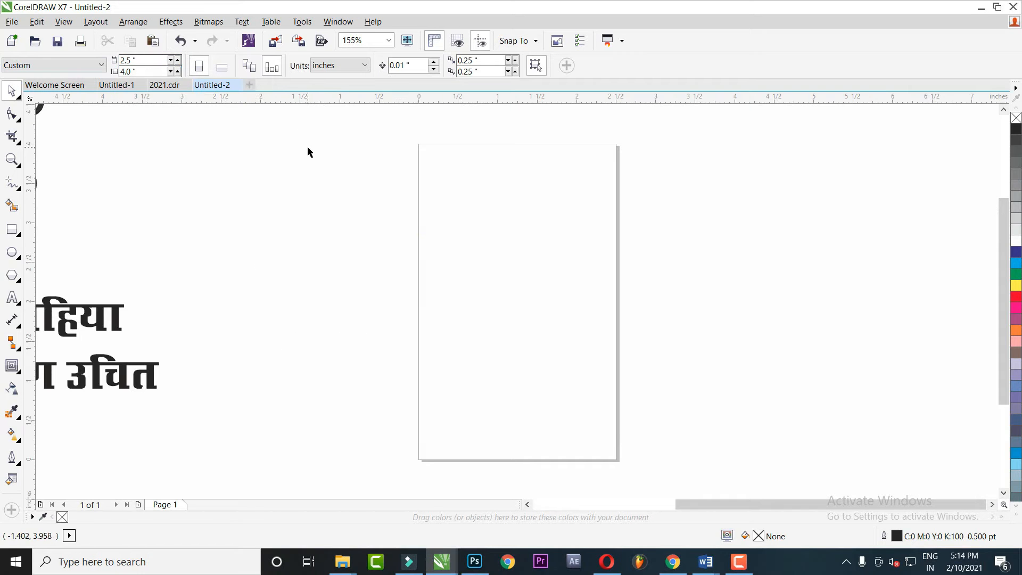
{"action": "scroll", "coordinate": [441, 195], "scroll_direction": "down", "scroll_amount": 2}
{"action": "left_click_drag", "start_coordinate": [193, 362], "coordinate": [84, 422]}
{"action": "left_click_drag", "start_coordinate": [224, 242], "coordinate": [263, 232]}
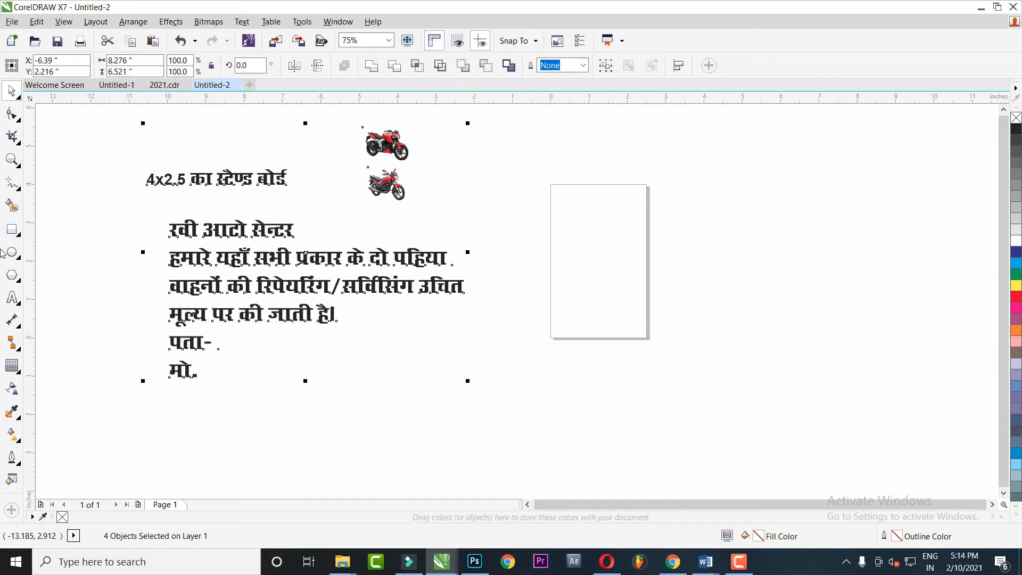
Add a rectangle exactly the size of the page as the board
{"action": "left_click", "coordinate": [90, 220]}
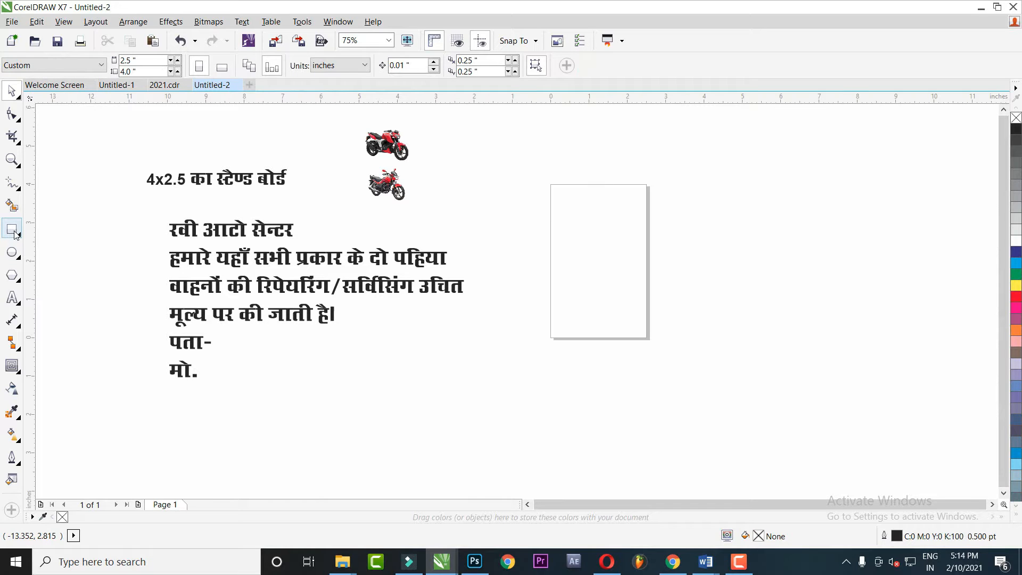
{"action": "double_click", "coordinate": [15, 233]}
{"action": "left_click", "coordinate": [11, 91]}
{"action": "left_click", "coordinate": [571, 226]}
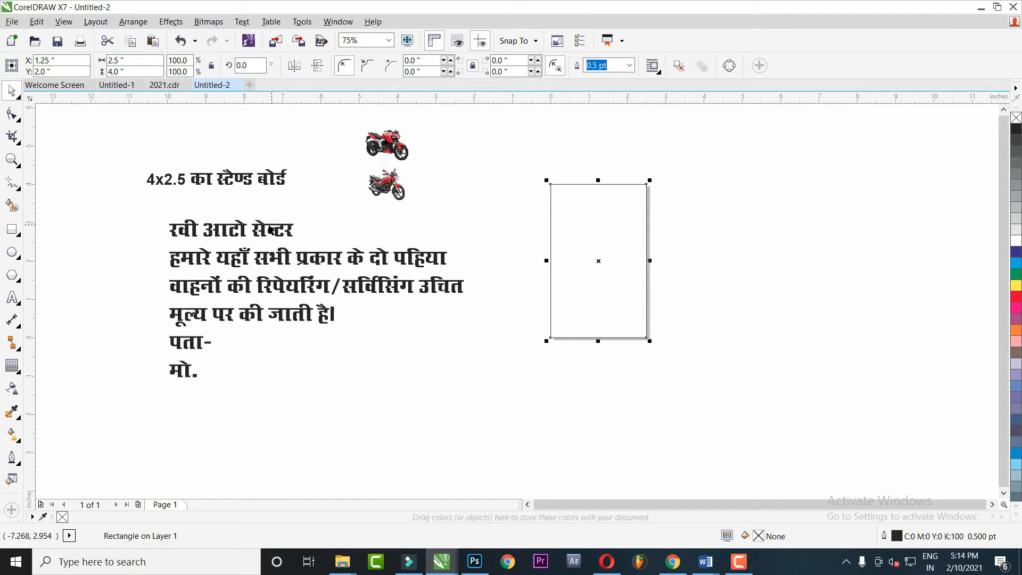
Move the Hindi paragraph onto the rectangle and shrink it to fit the board
{"action": "left_click", "coordinate": [366, 150]}
{"action": "left_click", "coordinate": [259, 233]}
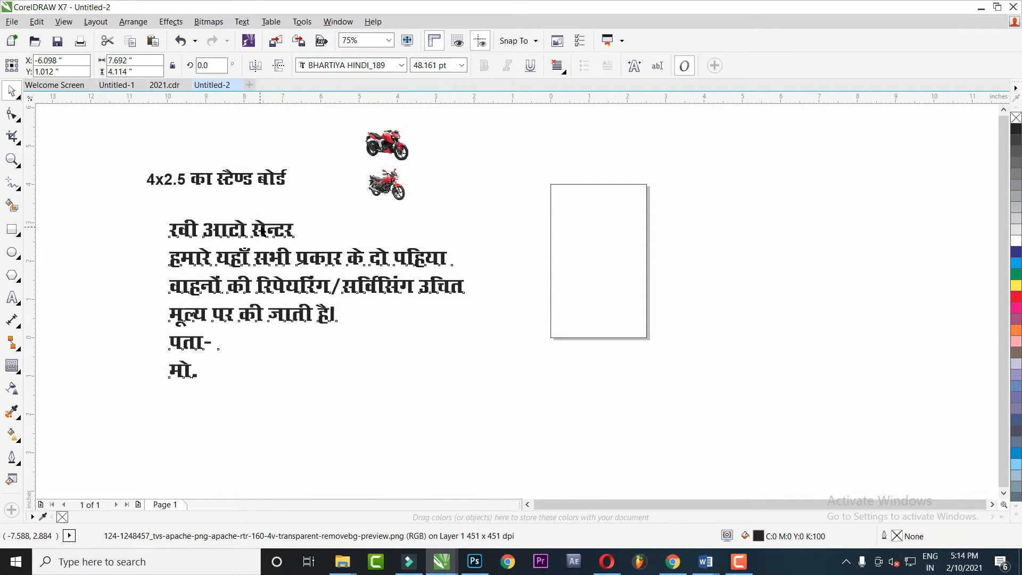
{"action": "left_click", "coordinate": [525, 213]}
{"action": "left_click_drag", "start_coordinate": [274, 228], "coordinate": [576, 195]}
{"action": "left_click_drag", "start_coordinate": [771, 183], "coordinate": [702, 220]}
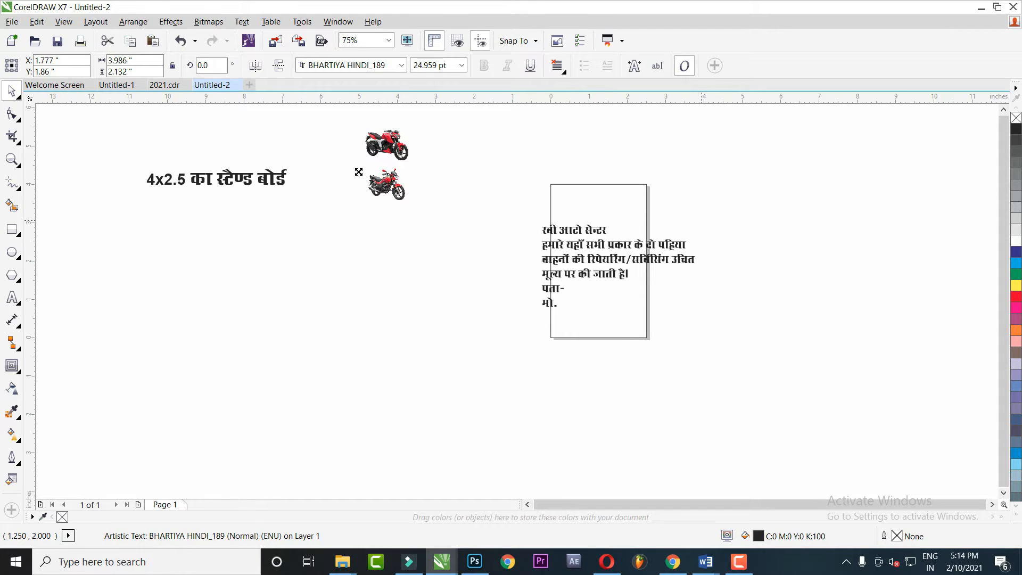
Place both motorbikes side by side on the board's top edge and shift the heading right
{"action": "left_click", "coordinate": [397, 144]}
{"action": "left_click_drag", "start_coordinate": [399, 147], "coordinate": [626, 171]}
{"action": "left_click_drag", "start_coordinate": [385, 182], "coordinate": [550, 164]}
{"action": "left_click_drag", "start_coordinate": [269, 186], "coordinate": [407, 187]}
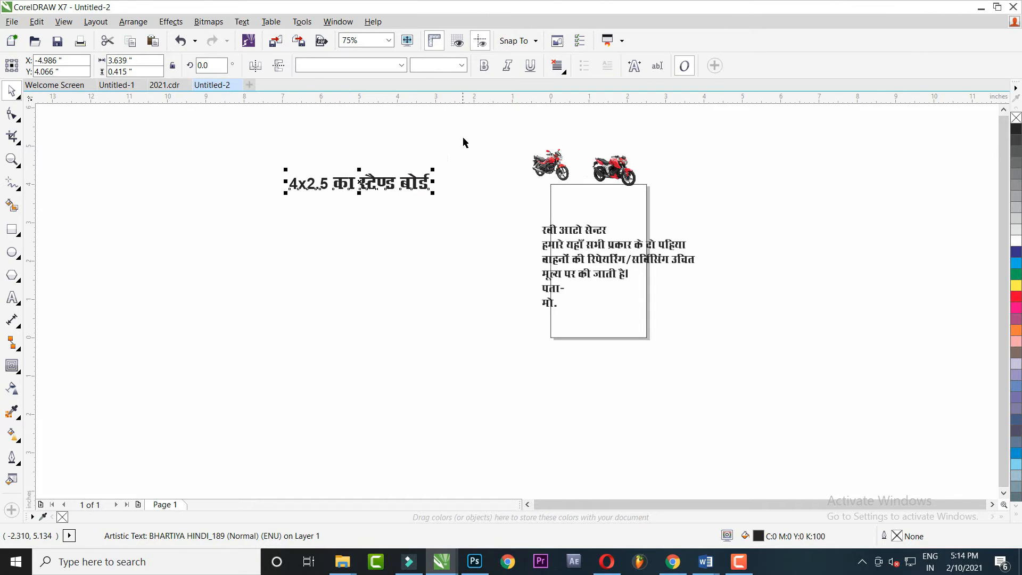
{"action": "left_click_drag", "start_coordinate": [648, 302], "coordinate": [727, 395]}
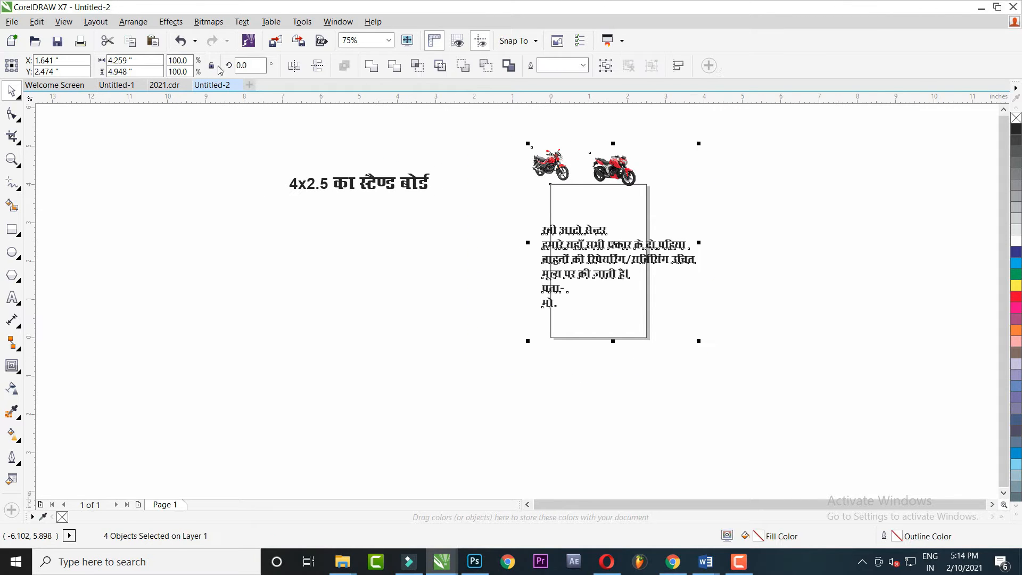
Open the View Manager panel and zoom in on the motorcycles above the board
{"action": "left_click", "coordinate": [65, 23]}
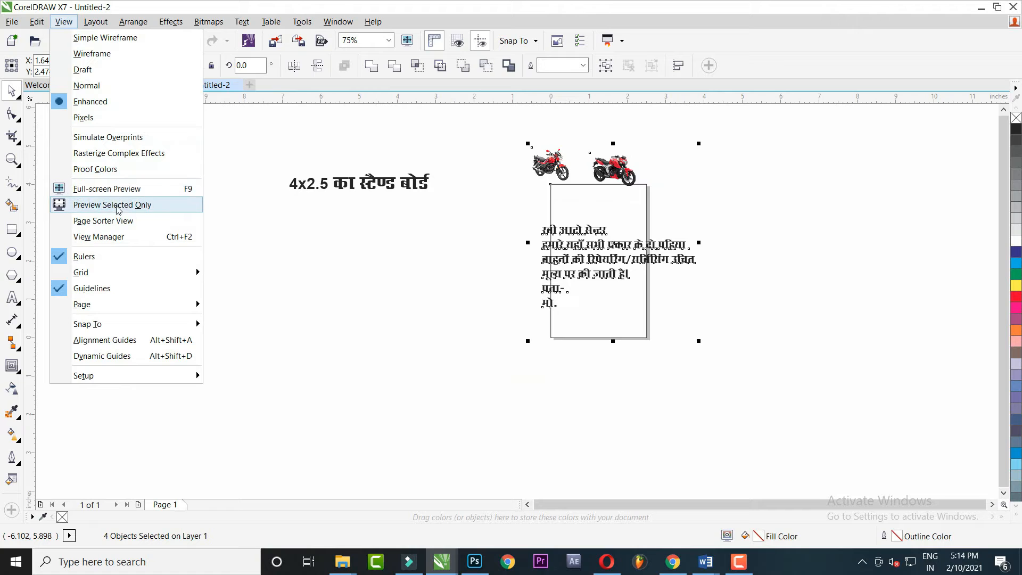
{"action": "left_click", "coordinate": [137, 237]}
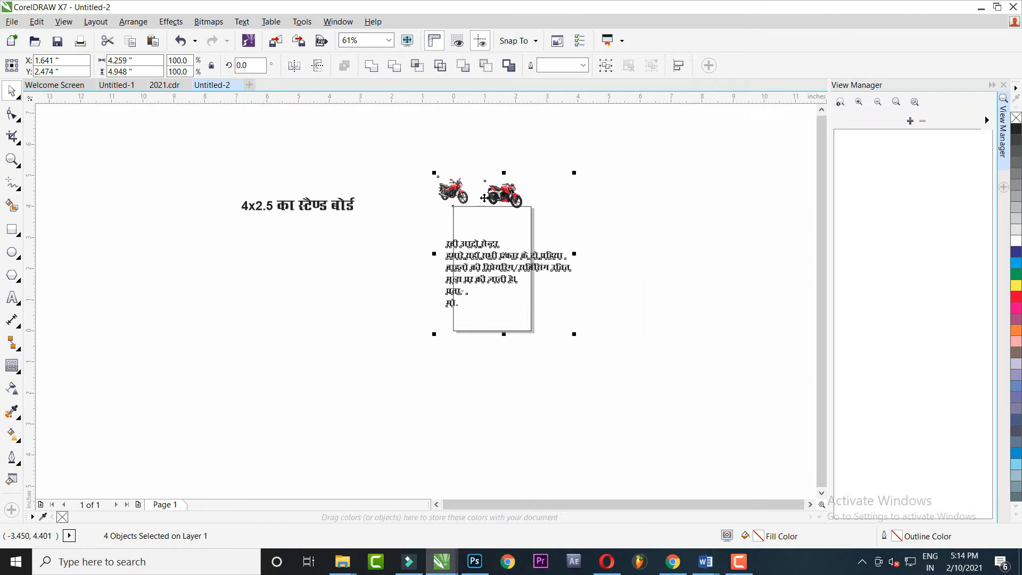
{"action": "left_click", "coordinate": [859, 101]}
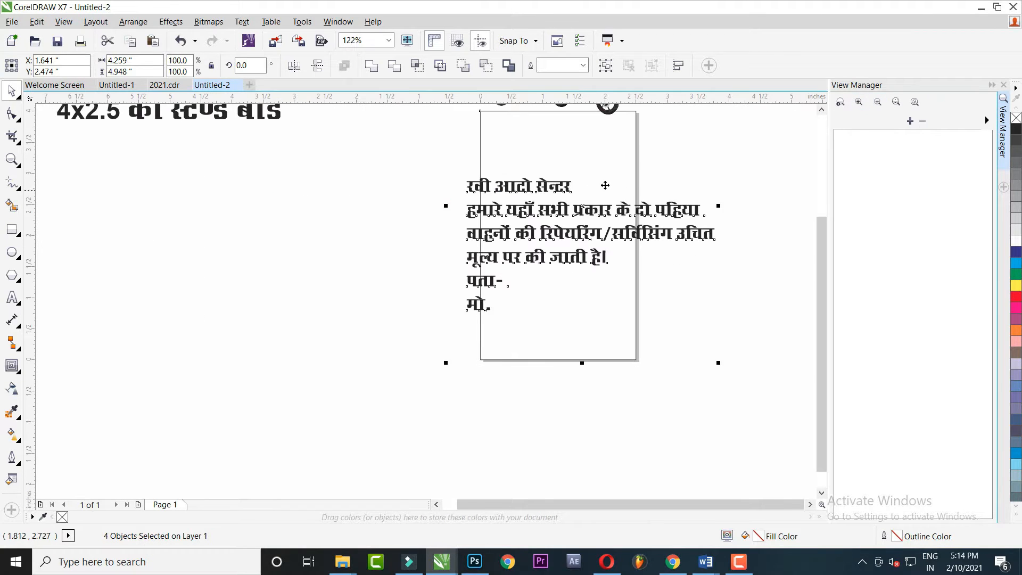
{"action": "left_click_drag", "start_coordinate": [607, 183], "coordinate": [540, 286]}
Move the right motorcycle further right, the left one further left, and shift the Hindi text up-right
{"action": "left_click", "coordinate": [687, 190]}
{"action": "left_click", "coordinate": [532, 189]}
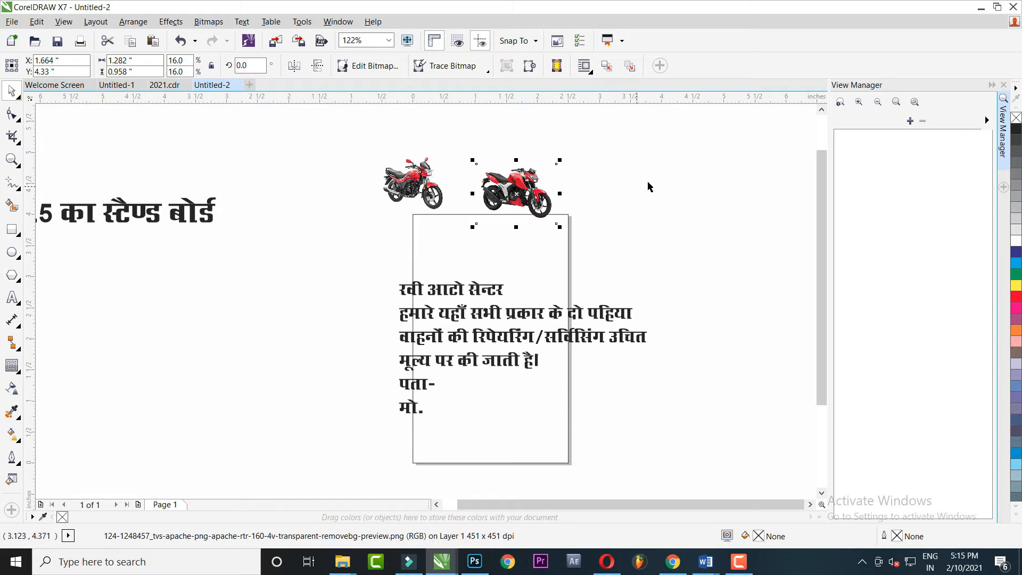
{"action": "left_click", "coordinate": [666, 181]}
{"action": "left_click_drag", "start_coordinate": [520, 206], "coordinate": [663, 183]}
{"action": "left_click_drag", "start_coordinate": [413, 183], "coordinate": [324, 175]}
{"action": "left_click", "coordinate": [512, 269]}
{"action": "left_click_drag", "start_coordinate": [513, 269], "coordinate": [493, 274]}
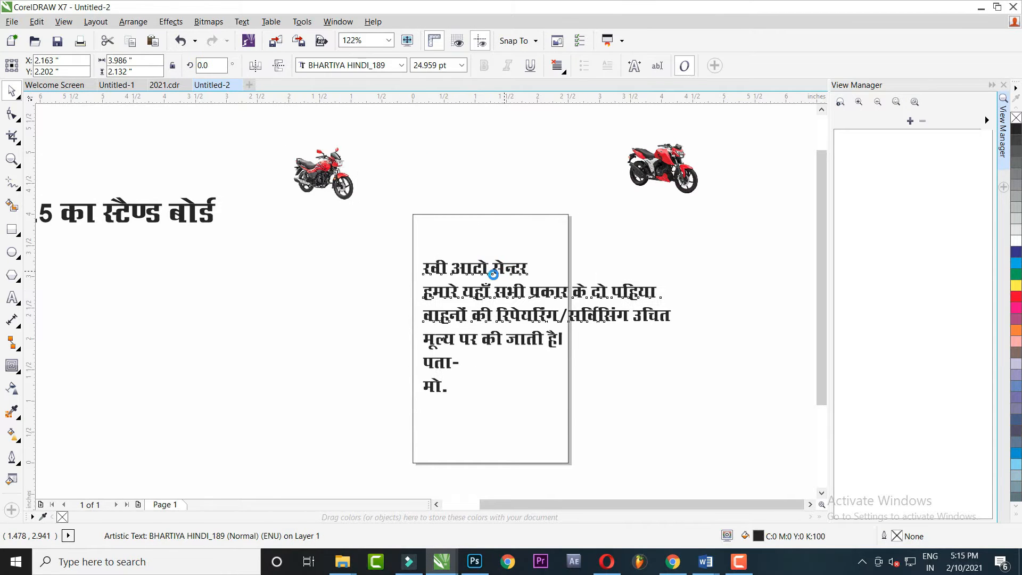
Put आटो सेन्टर on a new line after रवी and break the text apart into lines
{"action": "right_click", "coordinate": [499, 269]}
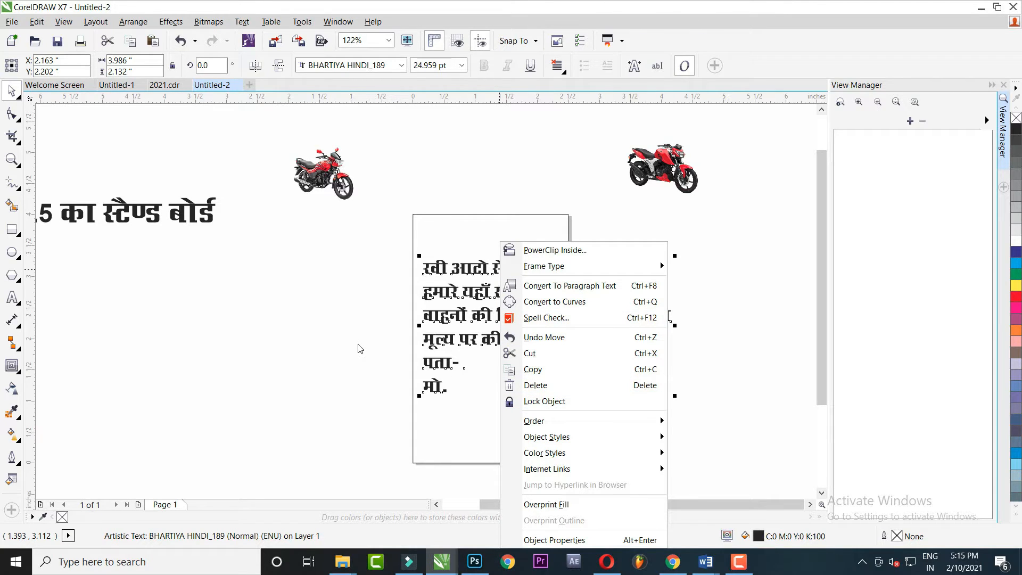
{"action": "left_click", "coordinate": [392, 341]}
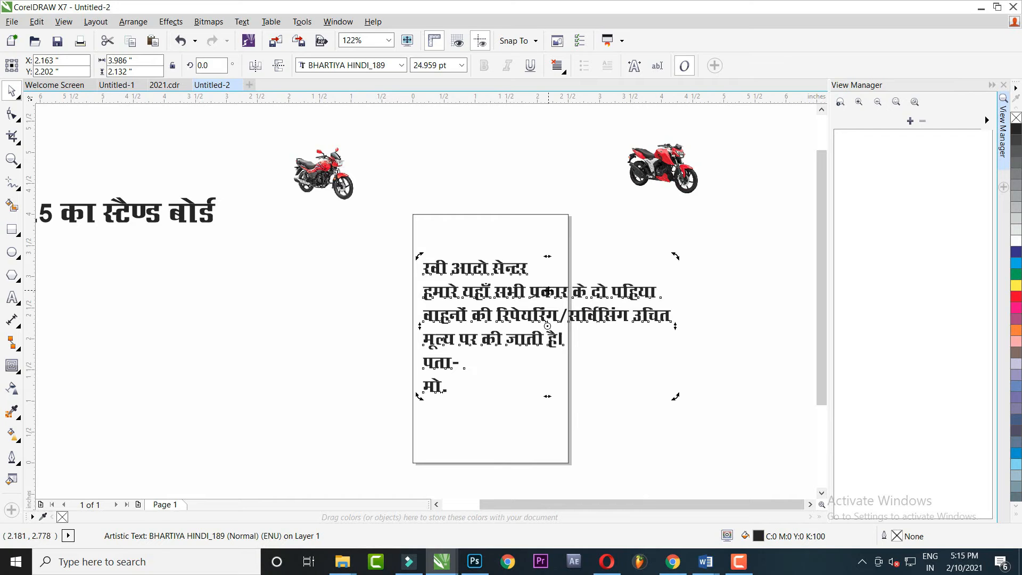
{"action": "left_click", "coordinate": [640, 252]}
{"action": "scroll", "coordinate": [519, 271], "scroll_direction": "up", "scroll_amount": 2}
{"action": "scroll", "coordinate": [506, 260], "scroll_direction": "down", "scroll_amount": 1}
{"action": "left_click", "coordinate": [510, 256]}
{"action": "left_click_drag", "start_coordinate": [525, 279], "coordinate": [504, 232]}
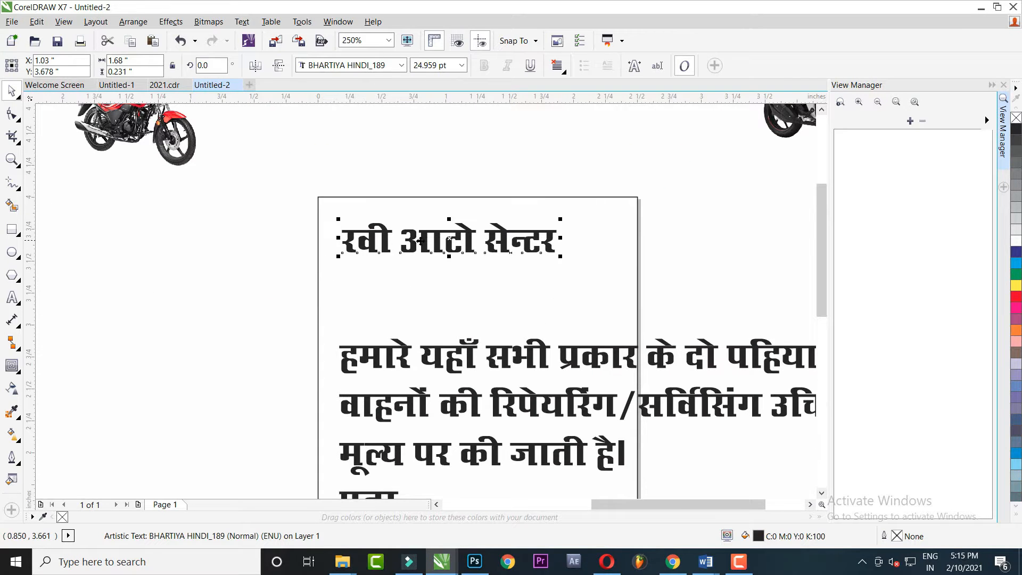
{"action": "double_click", "coordinate": [450, 238]}
{"action": "key", "text": "Return"}
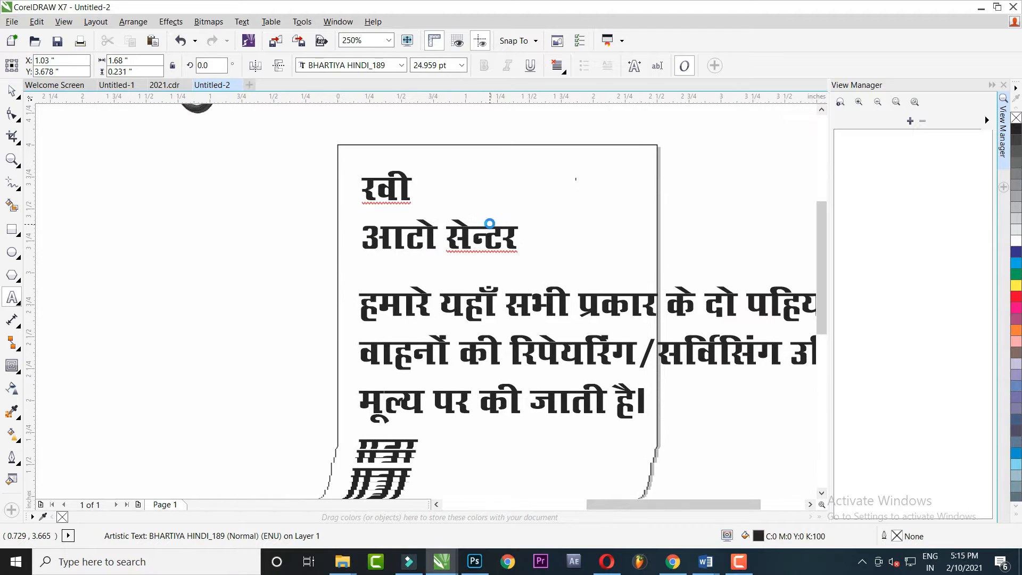
{"action": "key", "text": "ctrl+space"}
{"action": "key", "text": "ctrl+k"}
Centre-align the three service lines and move them left off the board
{"action": "scroll", "coordinate": [493, 260], "scroll_direction": "down", "scroll_amount": 1}
{"action": "left_click_drag", "start_coordinate": [460, 280], "coordinate": [430, 289]}
{"action": "key", "text": "ctrl+z"}
{"action": "left_click", "coordinate": [463, 310], "text": "shift"}
{"action": "left_click", "coordinate": [471, 331], "text": "shift"}
{"action": "key", "text": "c"}
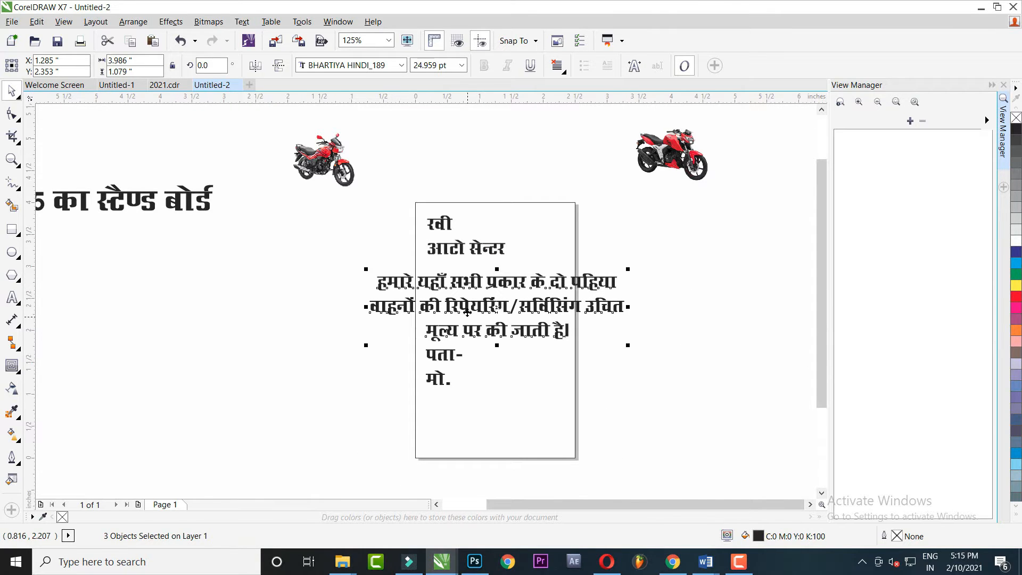
{"action": "left_click_drag", "start_coordinate": [470, 303], "coordinate": [208, 311]}
Left-align the पता- and मो. labels and move them and आटो सेन्टर down-left
{"action": "left_click", "coordinate": [445, 354]}
{"action": "left_click", "coordinate": [445, 381], "text": "shift"}
{"action": "key", "text": "l"}
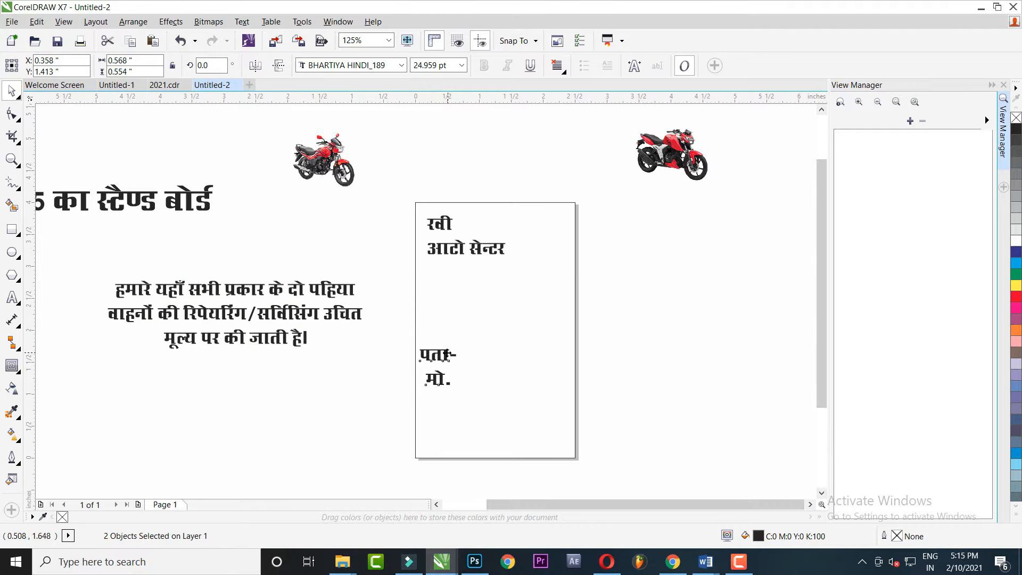
{"action": "left_click_drag", "start_coordinate": [447, 355], "coordinate": [360, 385]}
{"action": "left_click_drag", "start_coordinate": [477, 250], "coordinate": [457, 297]}
Enlarge रवी to about 106.7 pt
{"action": "scroll", "coordinate": [434, 222], "scroll_direction": "up", "scroll_amount": 1}
{"action": "left_click", "coordinate": [451, 228]}
{"action": "left_click_drag", "start_coordinate": [483, 244], "coordinate": [588, 323]}
Apply the BHARTIYA HINDI_106 font to रवी and enlarge it slightly
{"action": "left_click_drag", "start_coordinate": [559, 226], "coordinate": [562, 220]}
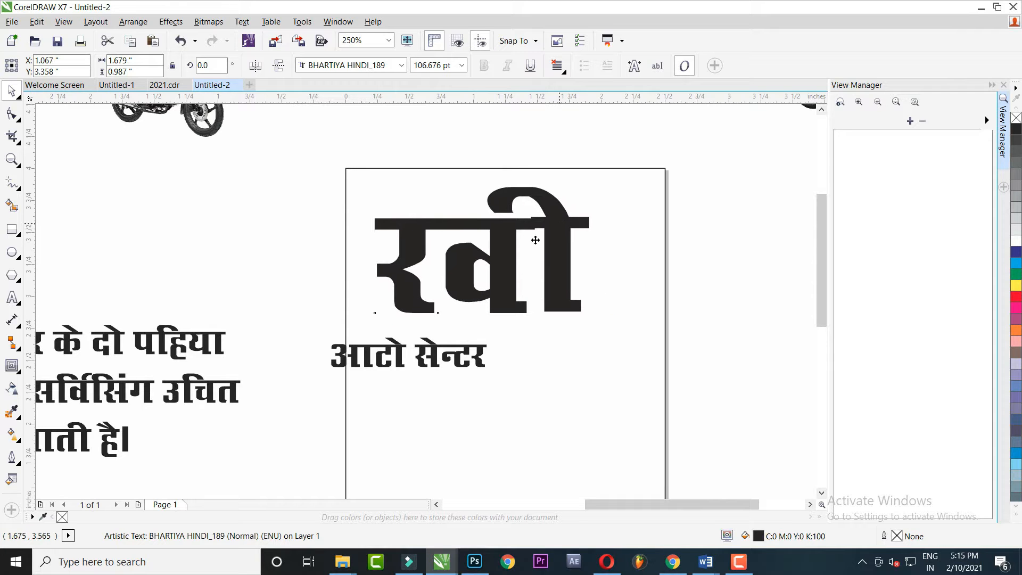
{"action": "left_click", "coordinate": [400, 65]}
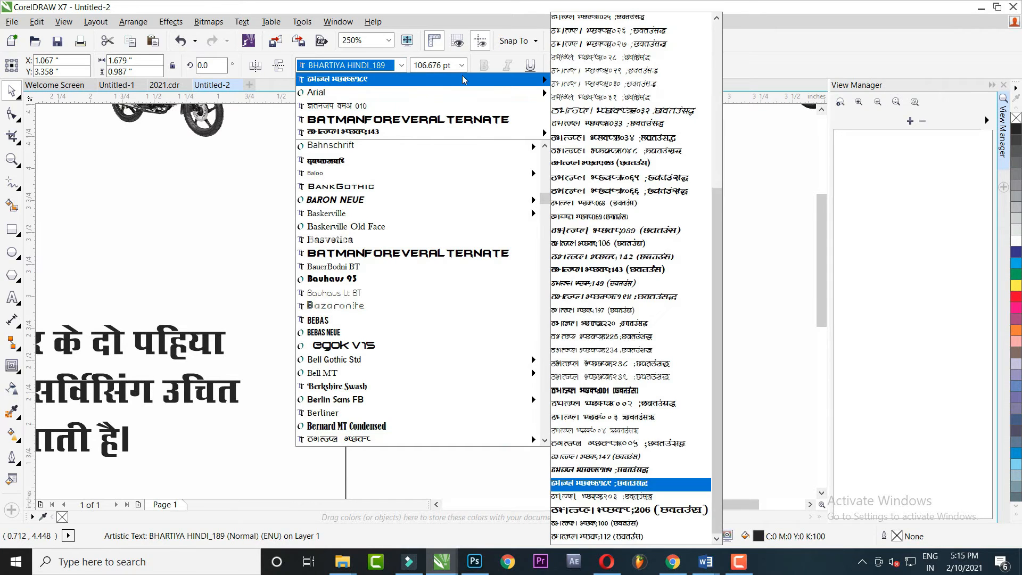
{"action": "mouse_move", "coordinate": [538, 92]}
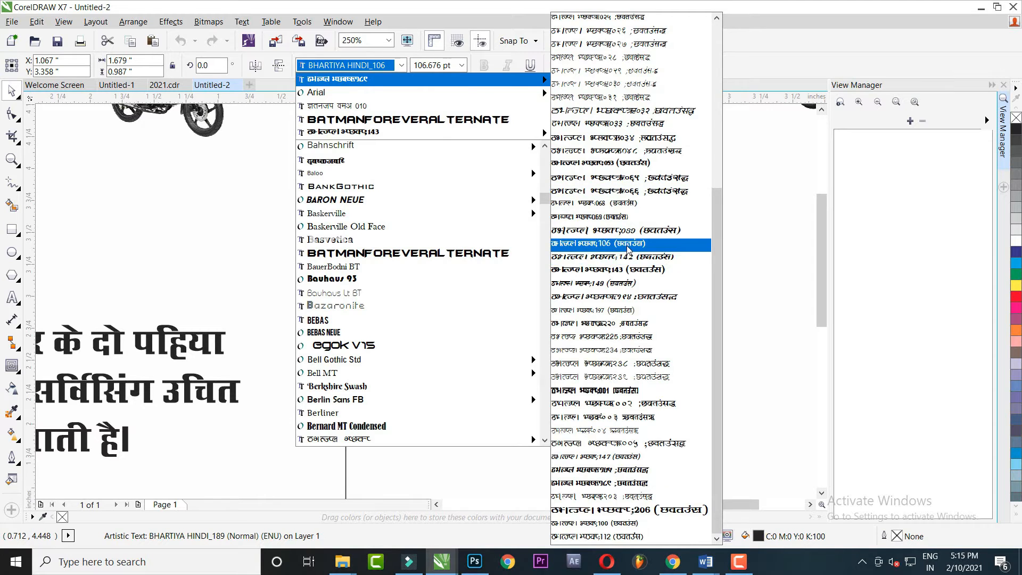
{"action": "left_click", "coordinate": [566, 243]}
{"action": "left_click_drag", "start_coordinate": [570, 234], "coordinate": [553, 213]}
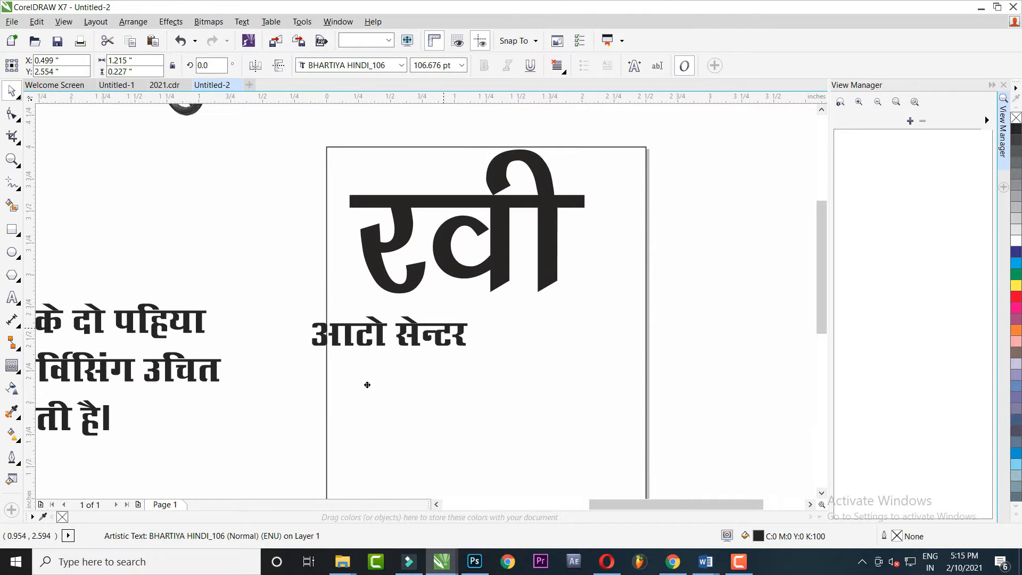
Enlarge रवी, slant it sideways and centre it horizontally on the board
{"action": "left_click_drag", "start_coordinate": [367, 385], "coordinate": [331, 401]}
{"action": "left_click_drag", "start_coordinate": [494, 281], "coordinate": [485, 304]}
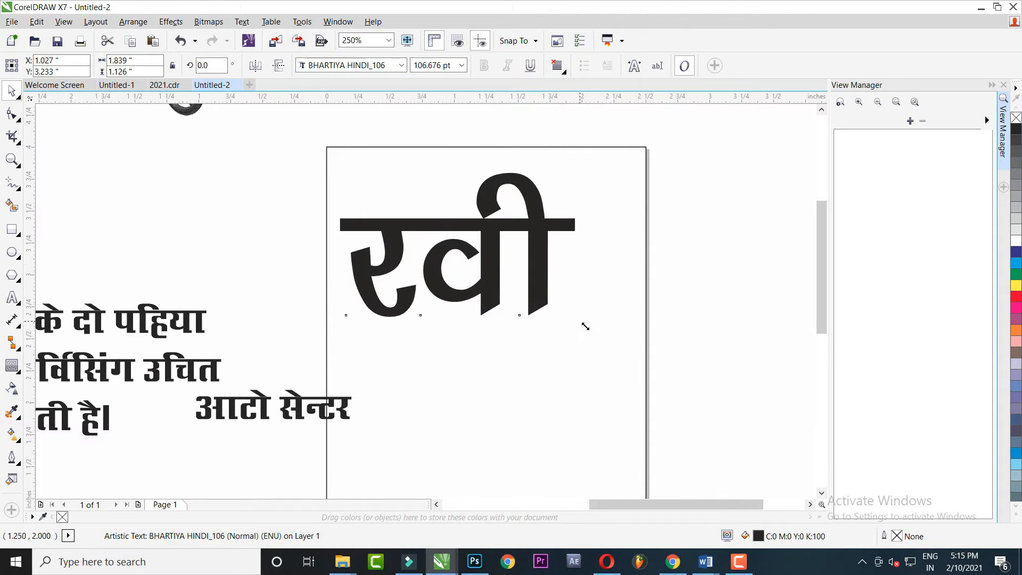
{"action": "left_click_drag", "start_coordinate": [586, 326], "coordinate": [634, 353]}
{"action": "left_click", "coordinate": [710, 244]}
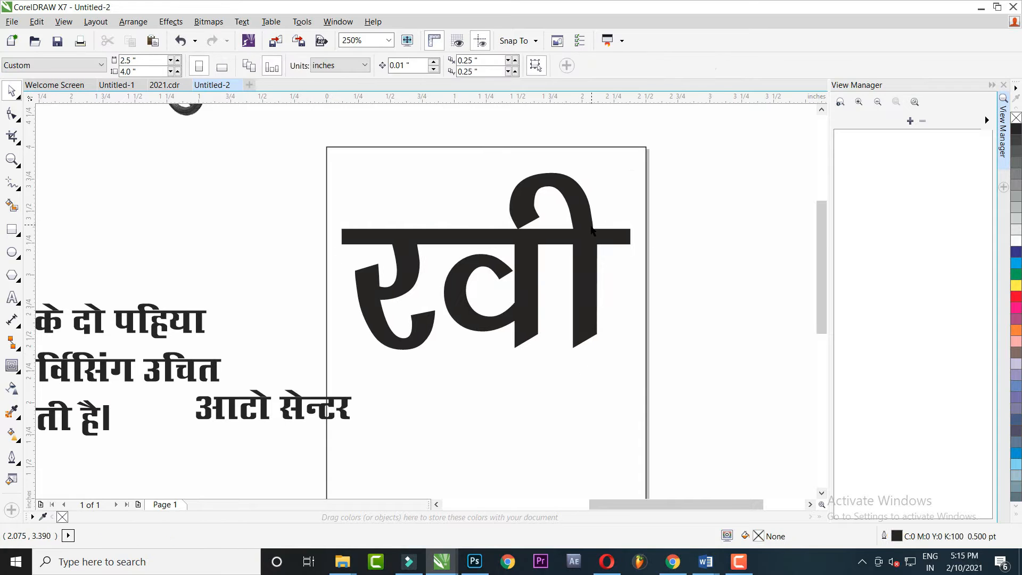
{"action": "left_click", "coordinate": [573, 210]}
{"action": "left_click_drag", "start_coordinate": [486, 171], "coordinate": [509, 171]}
{"action": "left_click", "coordinate": [550, 147], "text": "shift"}
{"action": "key", "text": "c"}
{"action": "left_click", "coordinate": [710, 150]}
{"action": "left_click_drag", "start_coordinate": [586, 218], "coordinate": [587, 206]}
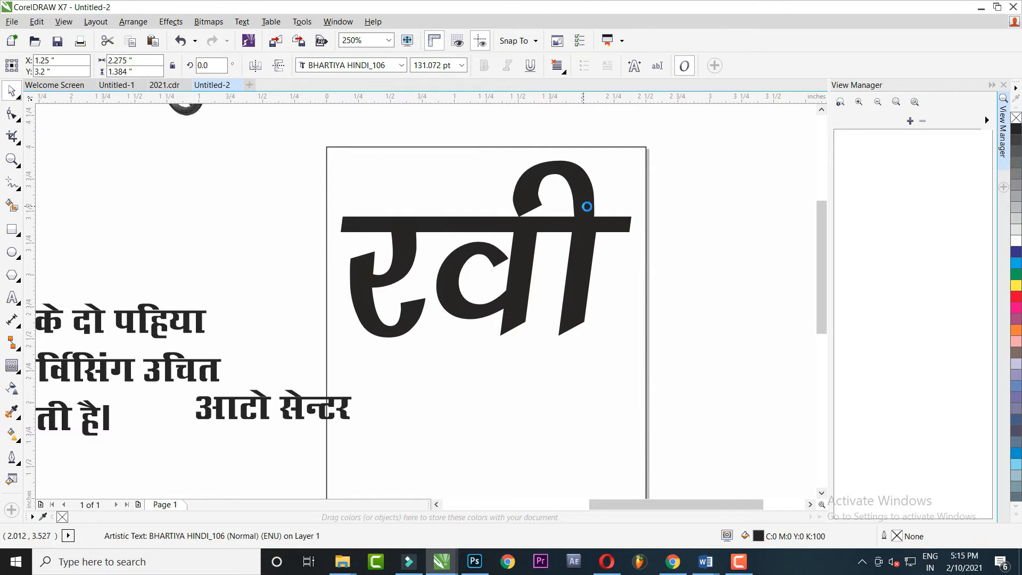
Place आटो सेन्टर below रवी, stretch it taller and wider, and centre both lines
{"action": "left_click_drag", "start_coordinate": [504, 319], "coordinate": [496, 229]}
{"action": "left_click_drag", "start_coordinate": [341, 319], "coordinate": [613, 350]}
{"action": "left_click_drag", "start_coordinate": [472, 341], "coordinate": [472, 354]}
{"action": "left_click_drag", "start_coordinate": [615, 312], "coordinate": [632, 311]}
{"action": "left_click", "coordinate": [565, 232], "text": "shift"}
{"action": "key", "text": "c"}
{"action": "left_click_drag", "start_coordinate": [565, 232], "coordinate": [551, 281]}
Review the stacked heading, with रवी at about 131 pt above आटो सेन्टर
{"action": "left_click", "coordinate": [667, 229]}
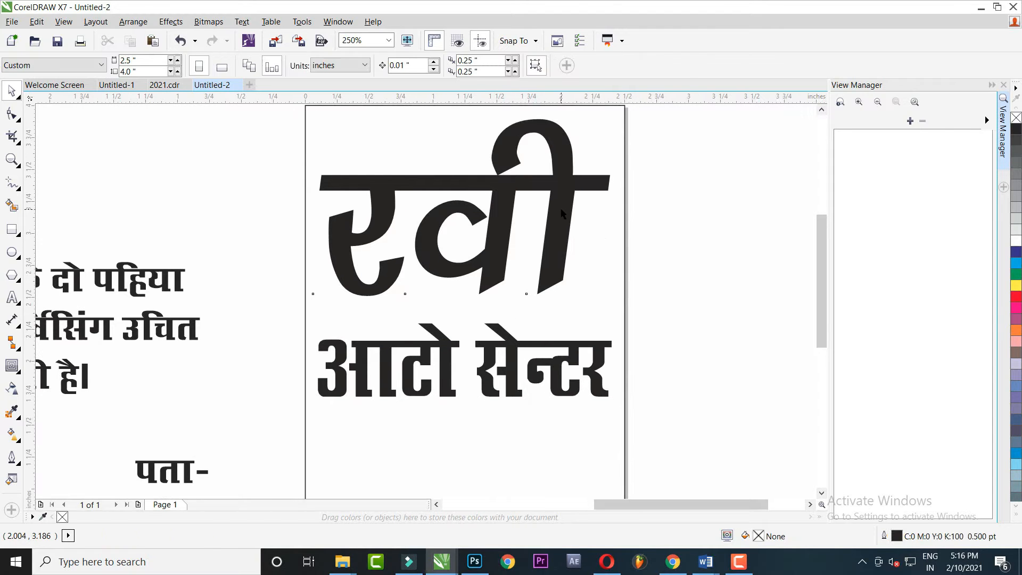
{"action": "left_click", "coordinate": [561, 207]}
{"action": "left_click_drag", "start_coordinate": [444, 311], "coordinate": [456, 229]}
{"action": "scroll", "coordinate": [429, 260], "scroll_direction": "down", "scroll_amount": 1}
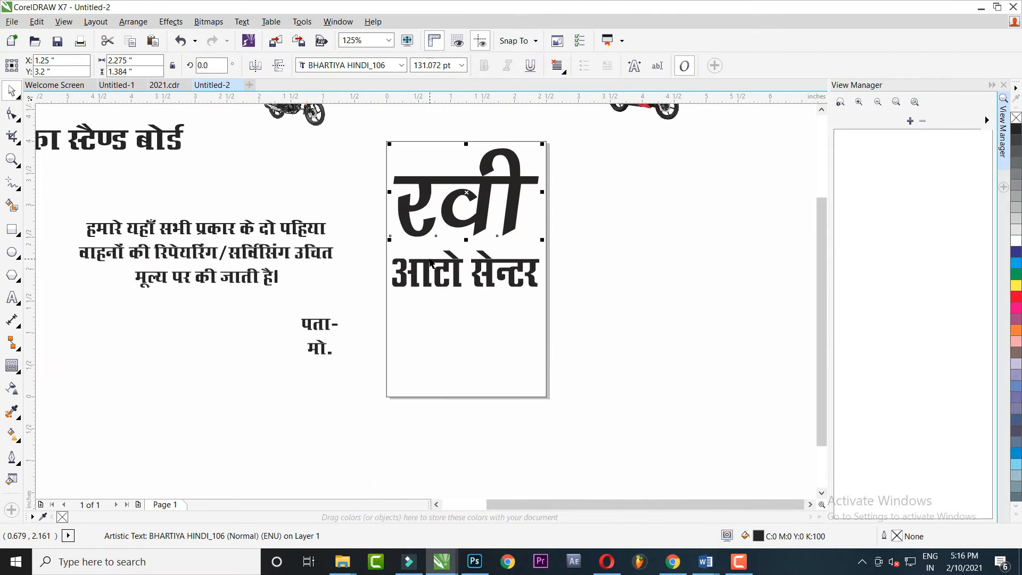
{"action": "left_click", "coordinate": [457, 265]}
{"action": "left_click", "coordinate": [395, 311]}
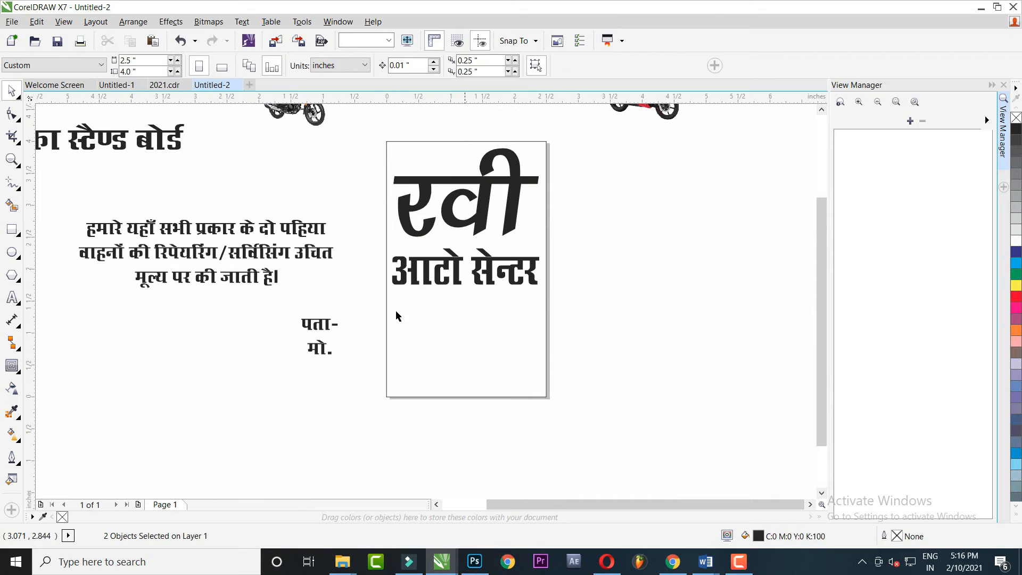
In a new Chrome tab, go to Google and search for 'yellow background'
{"action": "left_click", "coordinate": [673, 562]}
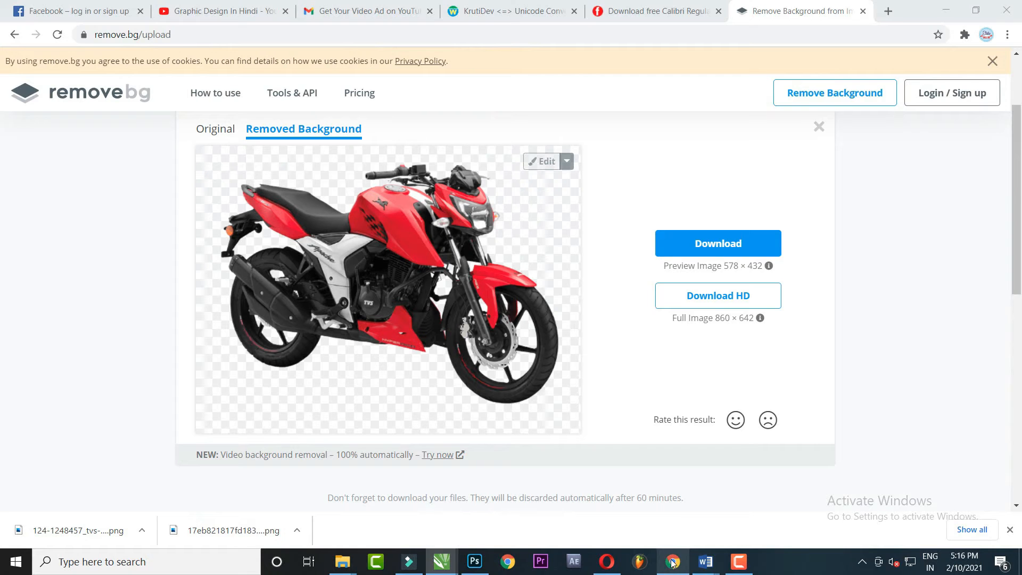
{"action": "left_click", "coordinate": [888, 12]}
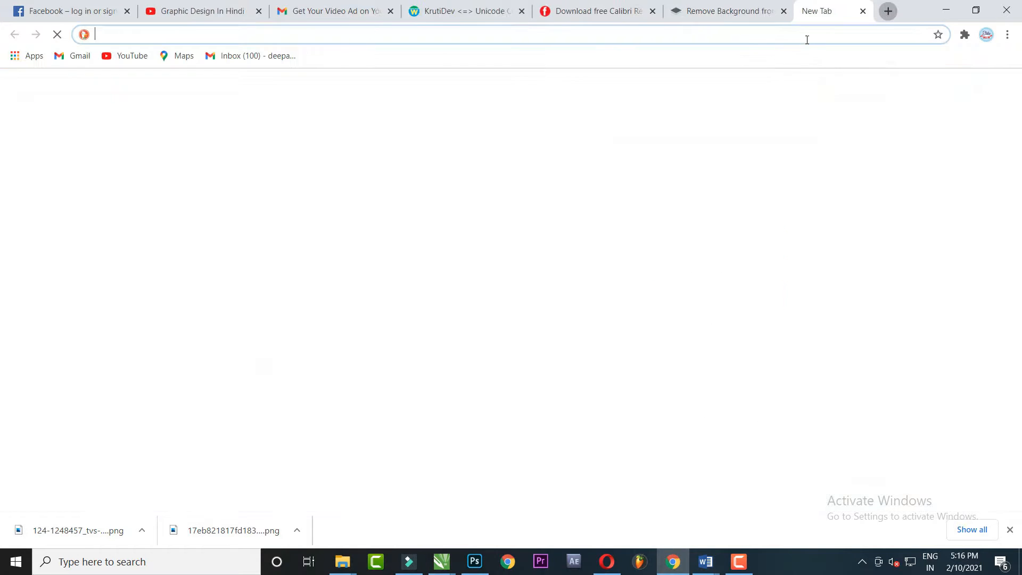
{"action": "type", "text": "gogole"}
{"action": "key", "text": "Return"}
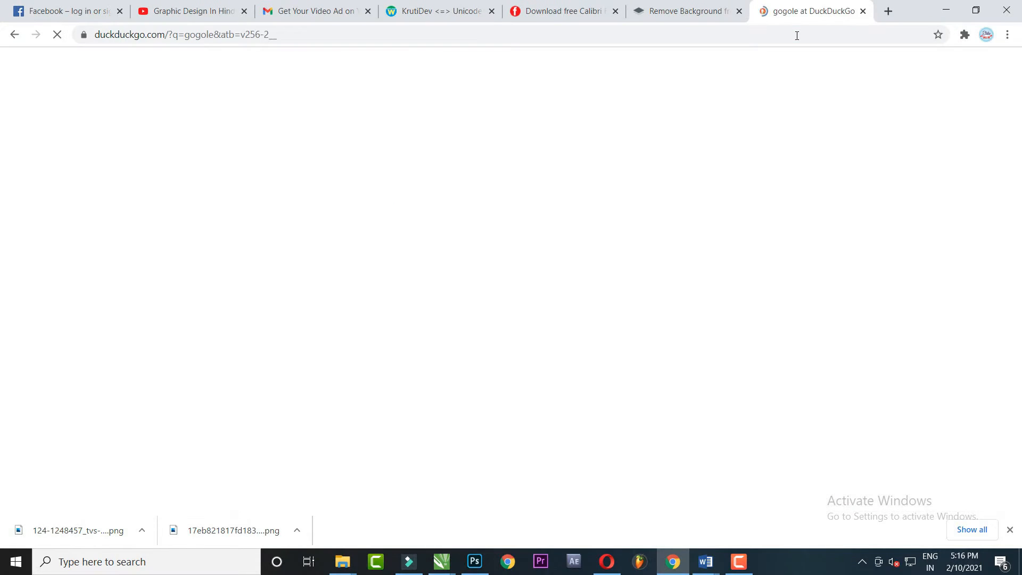
{"action": "left_click", "coordinate": [132, 220]}
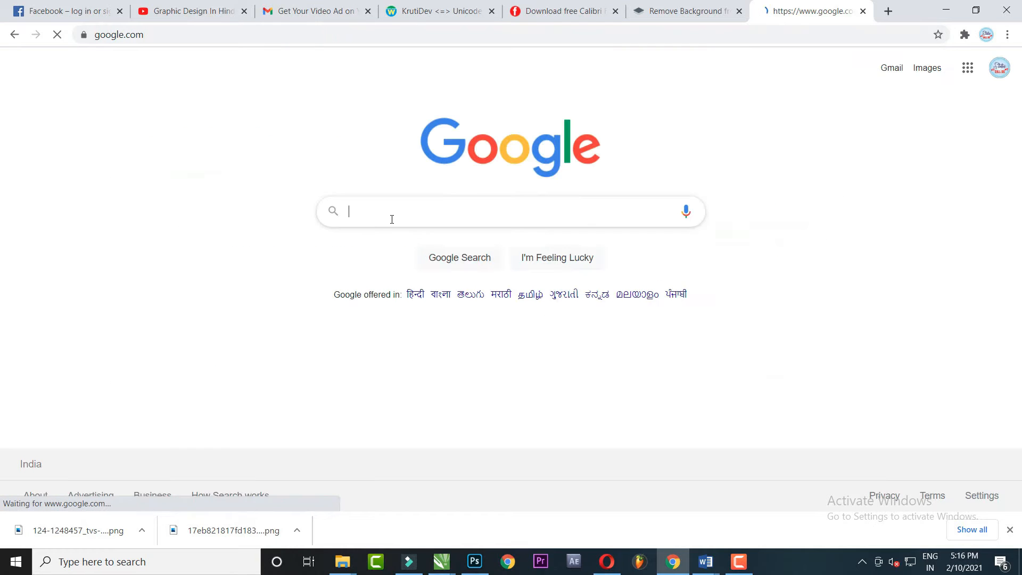
{"action": "type", "text": "yello"}
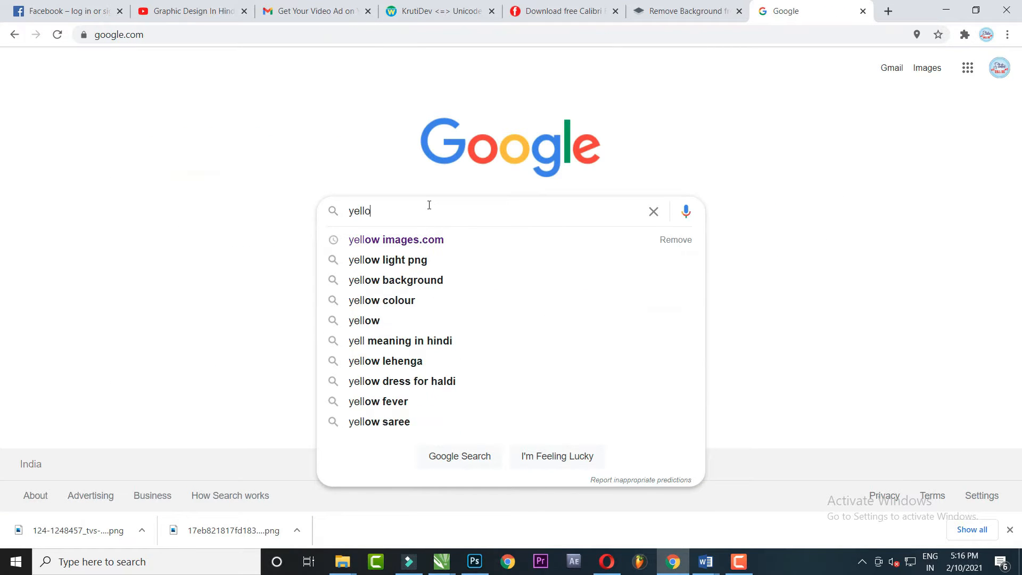
{"action": "type", "text": "w ba"}
{"action": "key", "text": "Down"}
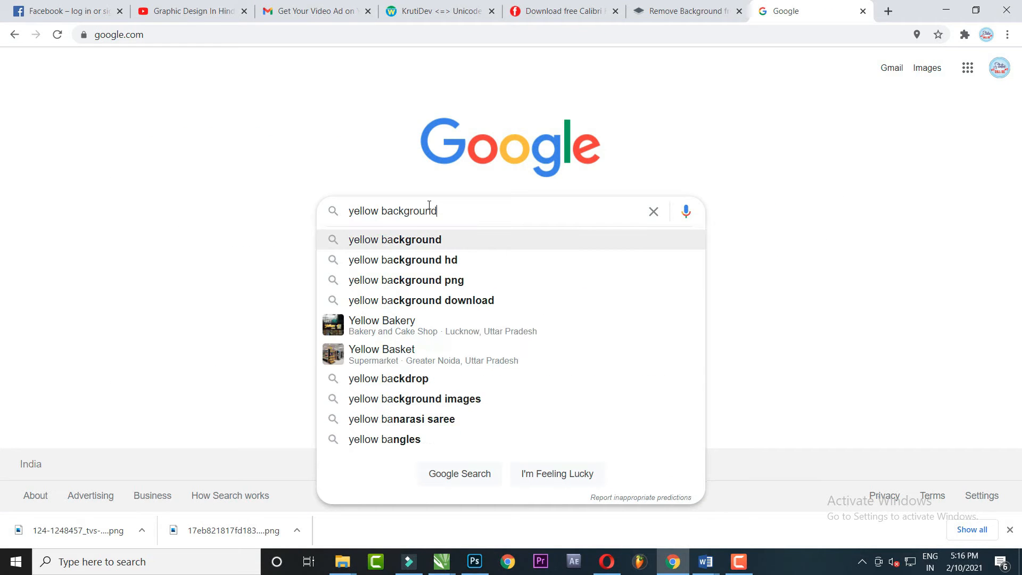
{"action": "key", "text": "Return"}
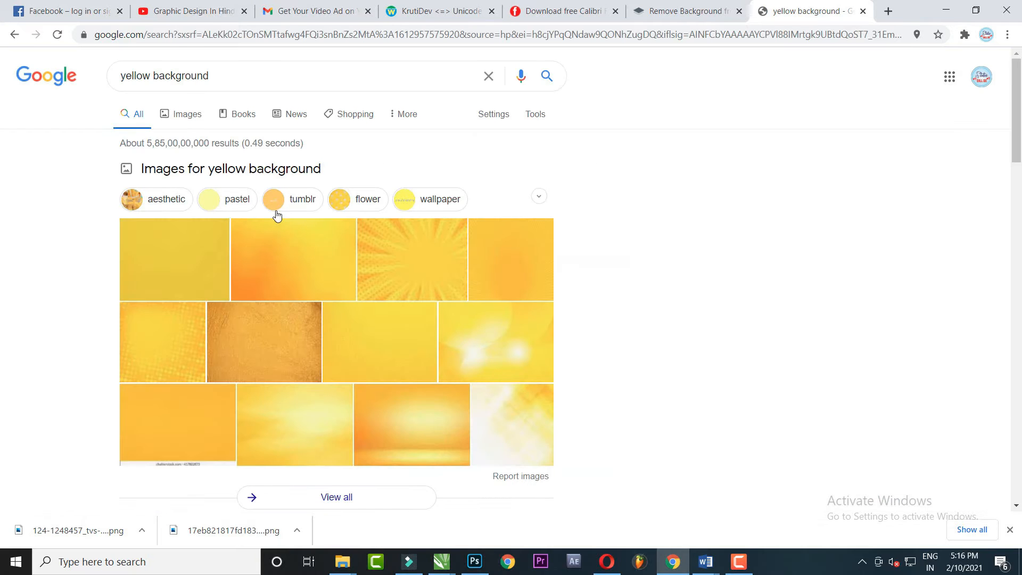
Browse the image results, previewing the Unsplash and Getty Images yellow backgrounds
{"action": "left_click", "coordinate": [185, 115]}
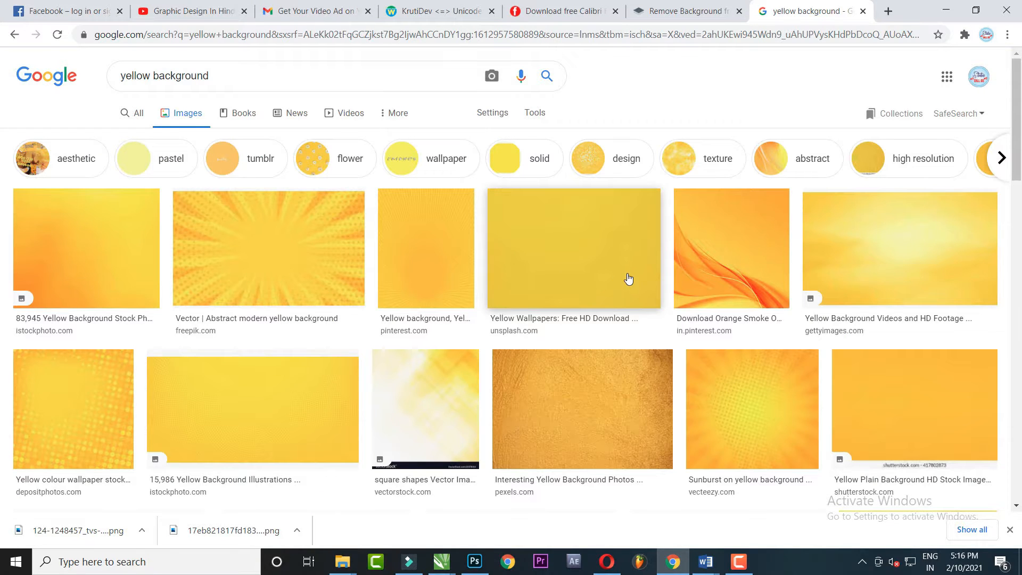
{"action": "scroll", "coordinate": [617, 309], "scroll_direction": "down", "scroll_amount": 3}
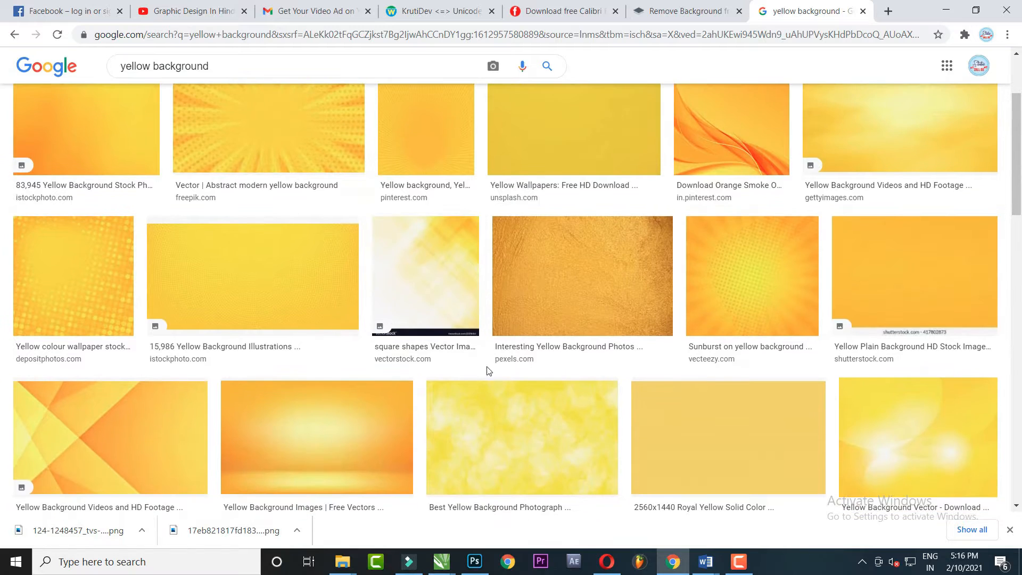
{"action": "scroll", "coordinate": [484, 369], "scroll_direction": "down", "scroll_amount": 3}
{"action": "scroll", "coordinate": [493, 373], "scroll_direction": "down", "scroll_amount": 4}
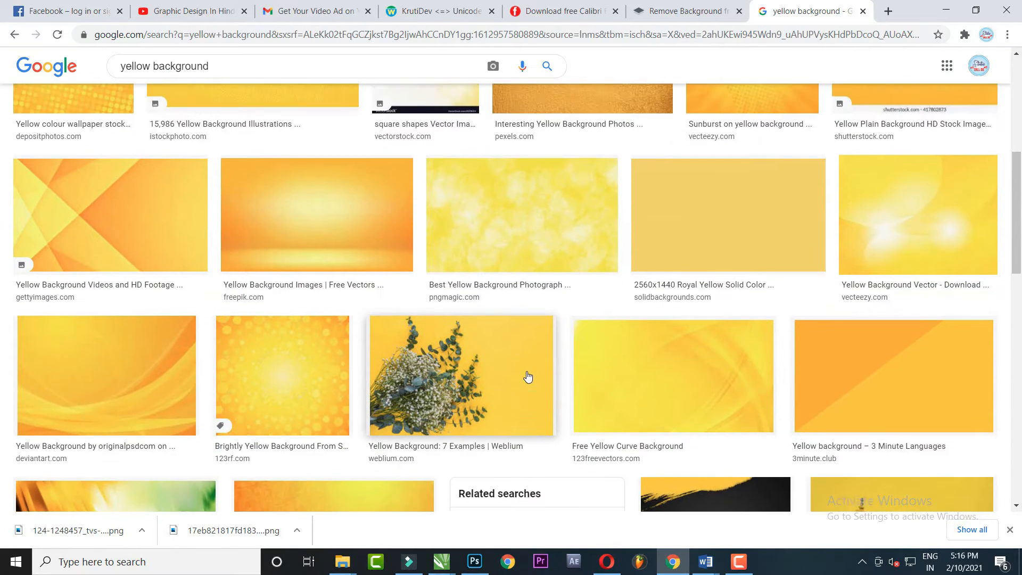
{"action": "scroll", "coordinate": [514, 374], "scroll_direction": "up", "scroll_amount": 4}
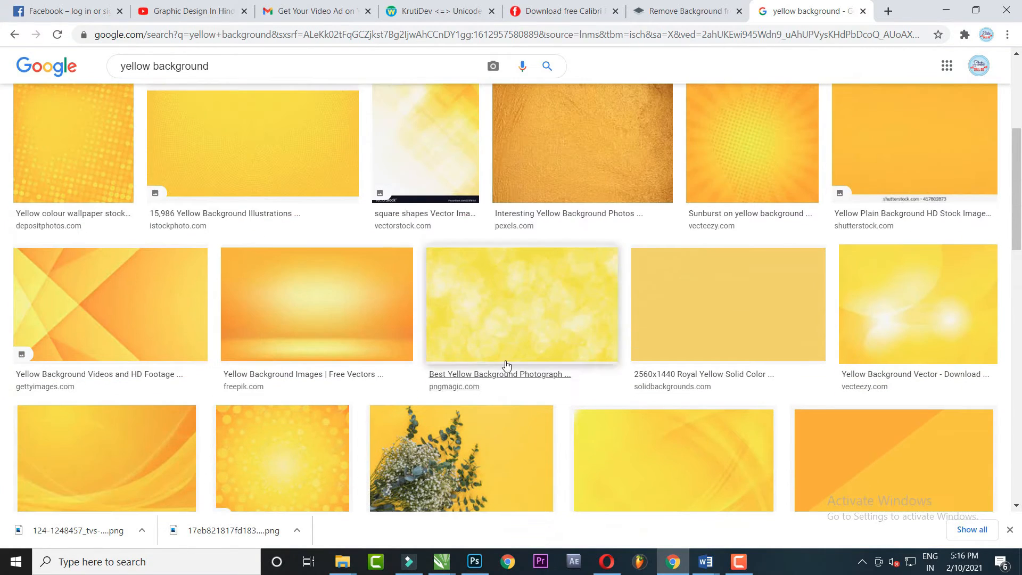
{"action": "scroll", "coordinate": [588, 229], "scroll_direction": "up", "scroll_amount": 2}
{"action": "scroll", "coordinate": [589, 235], "scroll_direction": "up", "scroll_amount": 3}
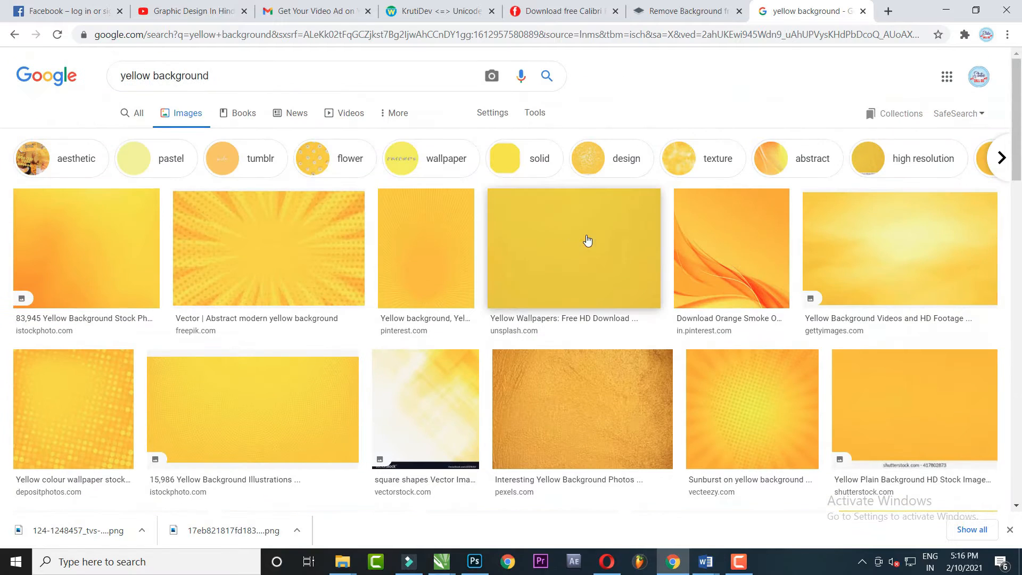
{"action": "left_click", "coordinate": [585, 279]}
{"action": "scroll", "coordinate": [730, 338], "scroll_direction": "down", "scroll_amount": 5}
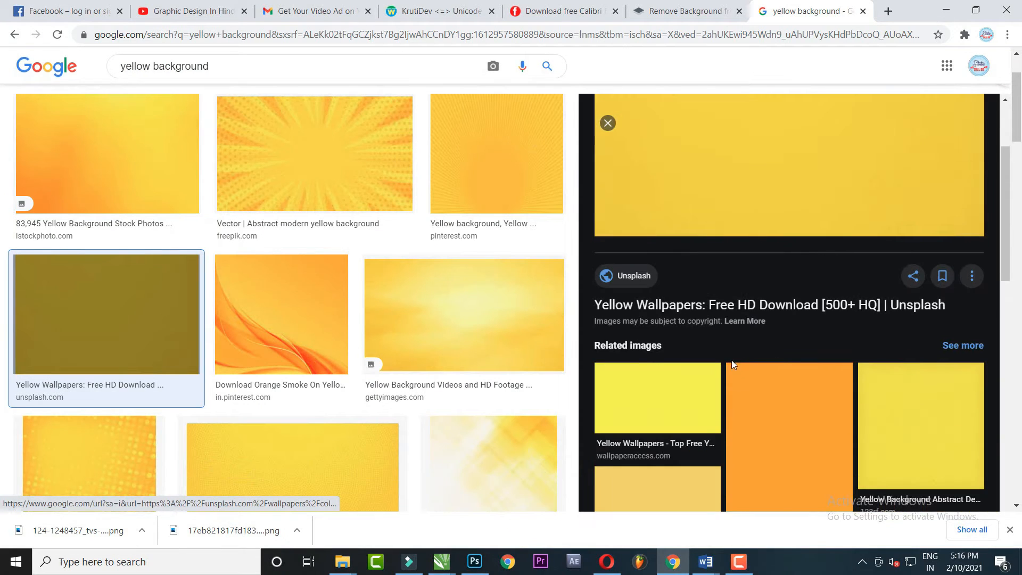
{"action": "scroll", "coordinate": [401, 332], "scroll_direction": "down", "scroll_amount": 3}
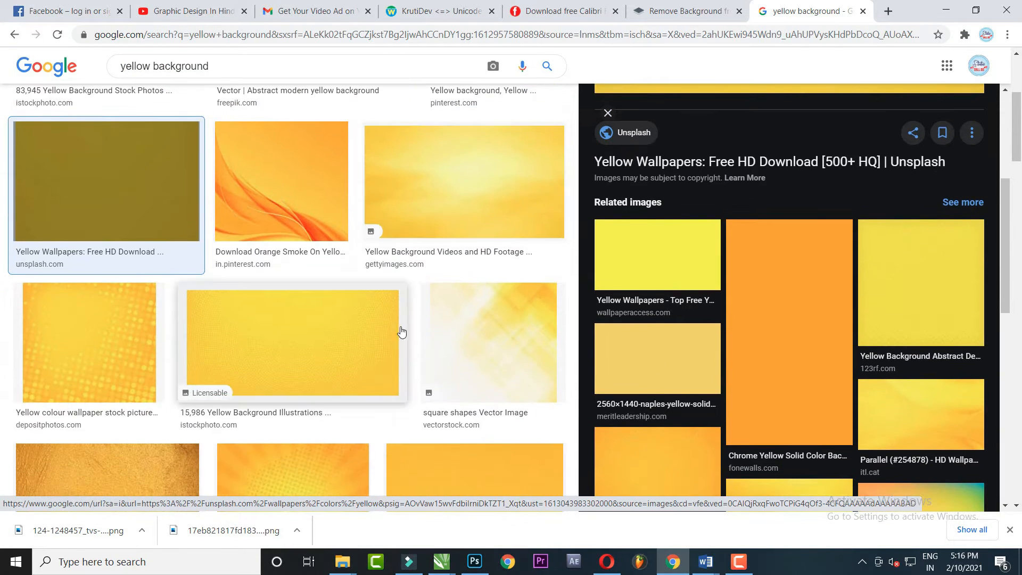
{"action": "left_click", "coordinate": [456, 209]}
Copy the Yellow Art Backgrounds image and return to CorelDRAW
{"action": "scroll", "coordinate": [759, 349], "scroll_direction": "down", "scroll_amount": 3}
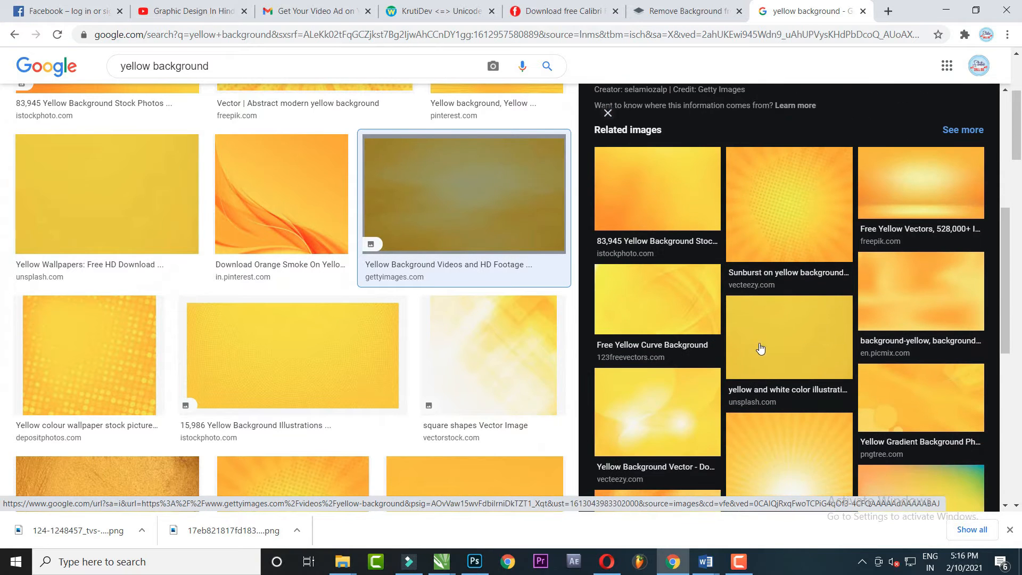
{"action": "scroll", "coordinate": [703, 326], "scroll_direction": "down", "scroll_amount": 3}
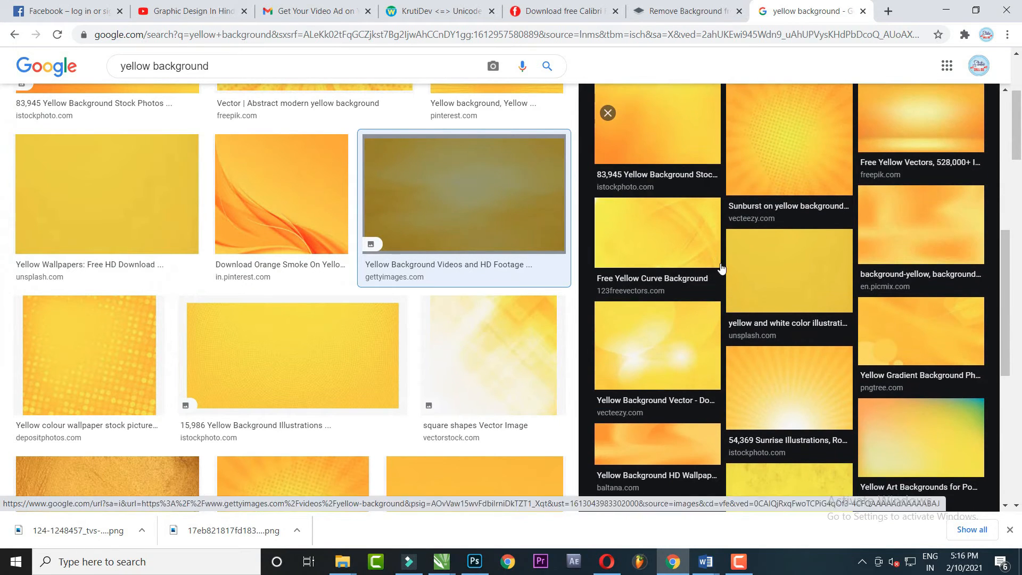
{"action": "scroll", "coordinate": [683, 213], "scroll_direction": "down", "scroll_amount": 3}
{"action": "left_click", "coordinate": [932, 254]}
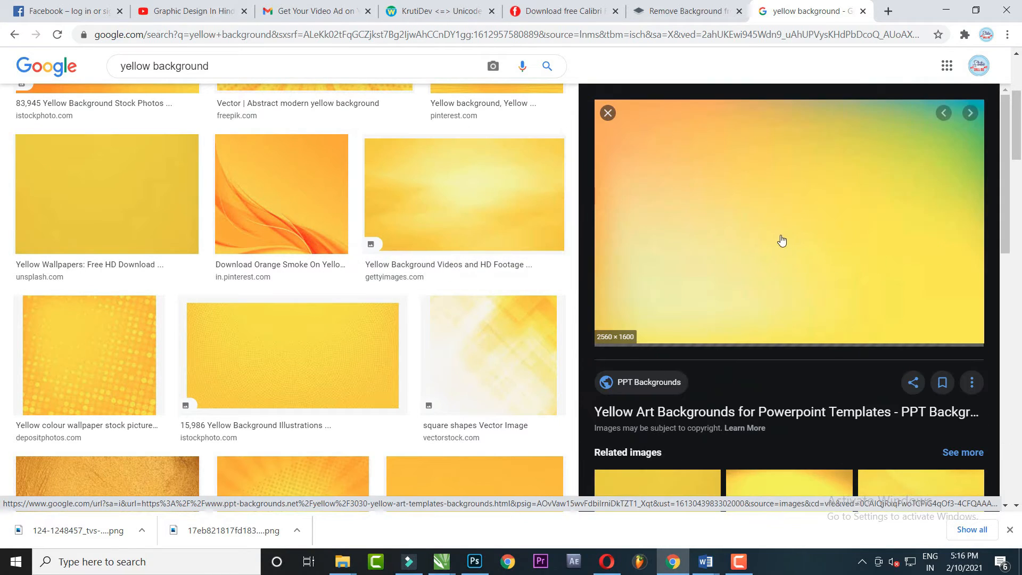
{"action": "right_click", "coordinate": [799, 217]}
{"action": "left_click", "coordinate": [838, 367]}
{"action": "key", "text": "alt+Tab"}
Paste the yellow image, shrink it to 11.9% and rotate it 90° to portrait
{"action": "scroll", "coordinate": [481, 253], "scroll_direction": "down", "scroll_amount": 2}
{"action": "key", "text": "ctrl+v"}
{"action": "scroll", "coordinate": [520, 246], "scroll_direction": "down", "scroll_amount": 3}
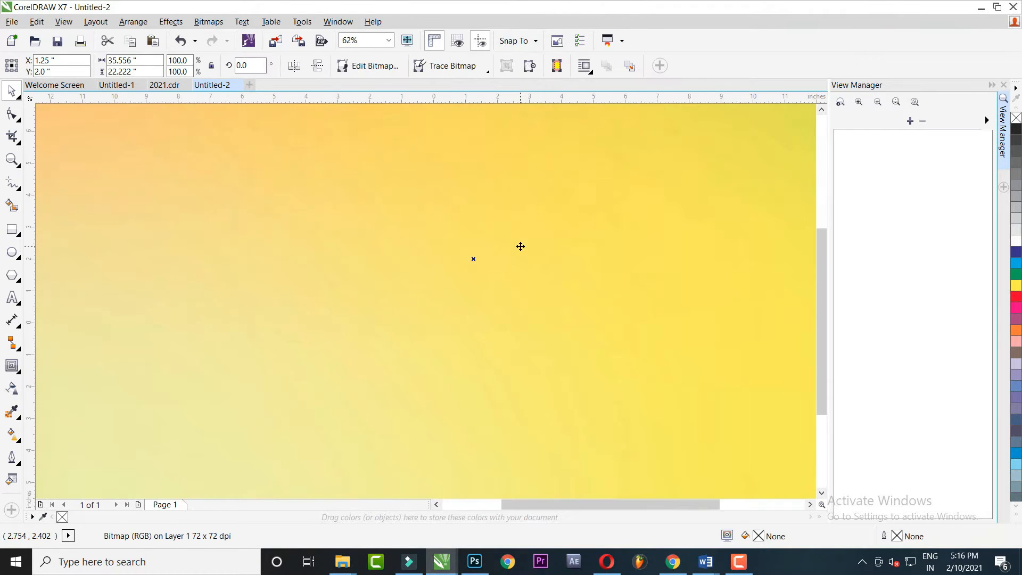
{"action": "left_click_drag", "start_coordinate": [648, 166], "coordinate": [535, 234]}
{"action": "scroll", "coordinate": [523, 242], "scroll_direction": "up", "scroll_amount": 4}
{"action": "left_click_drag", "start_coordinate": [573, 199], "coordinate": [498, 246]}
{"action": "scroll", "coordinate": [506, 239], "scroll_direction": "up", "scroll_amount": 3}
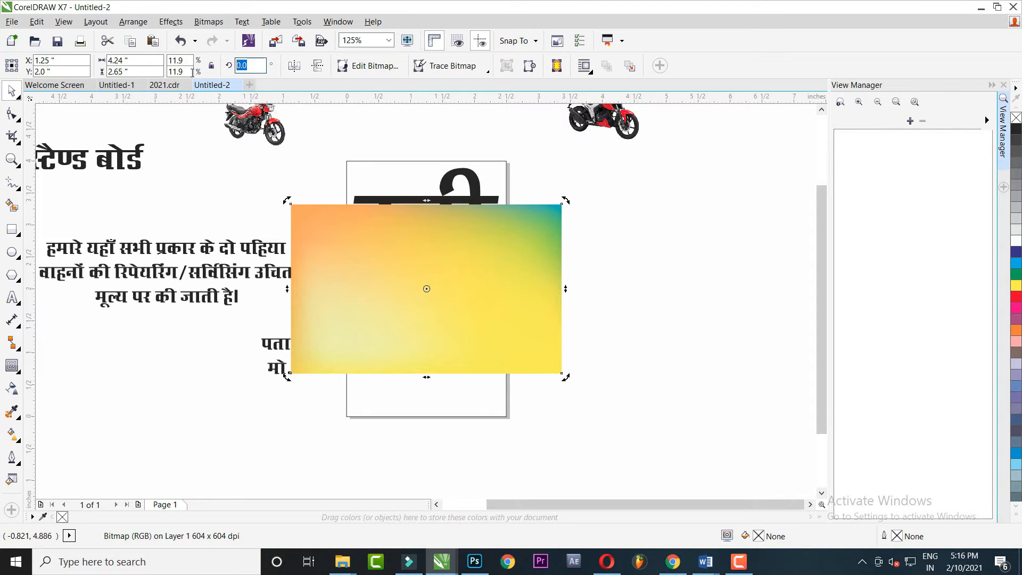
{"action": "key", "text": "Return"}
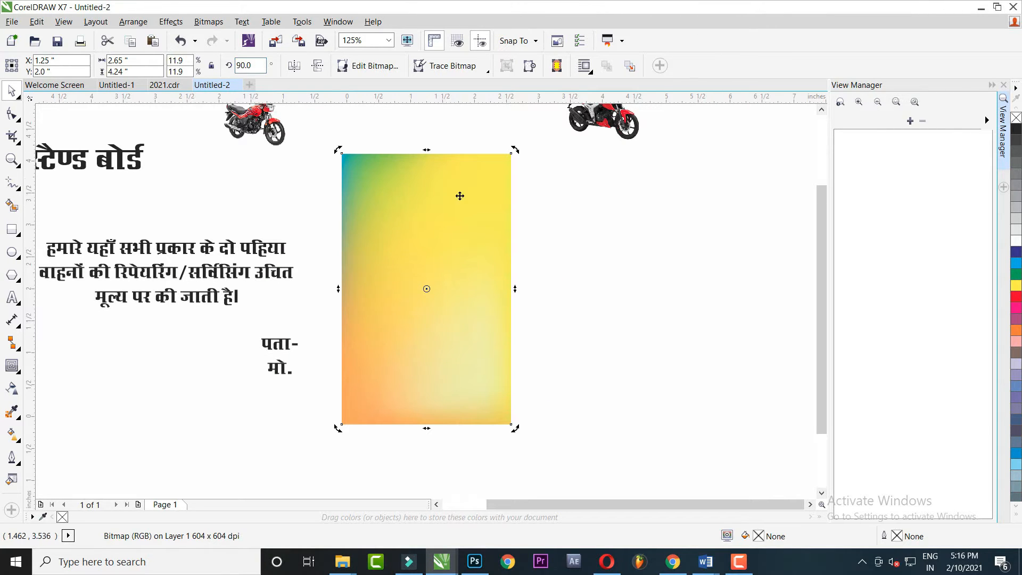
Send the image to the back and PowerClip it inside the board frame
{"action": "key", "text": "shift+Page_Down"}
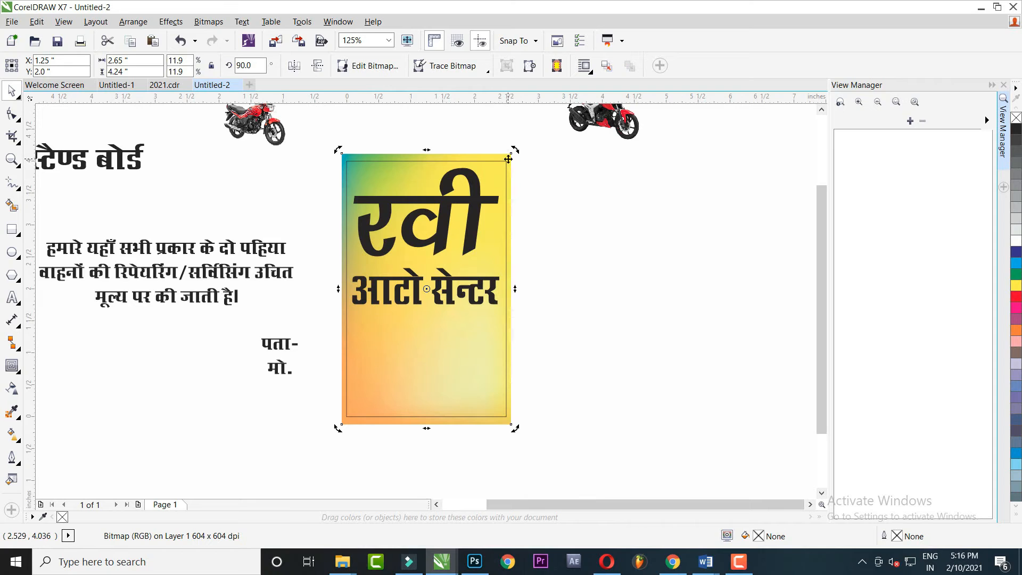
{"action": "right_click", "coordinate": [509, 158]}
{"action": "left_click", "coordinate": [581, 162]}
{"action": "left_click", "coordinate": [502, 176]}
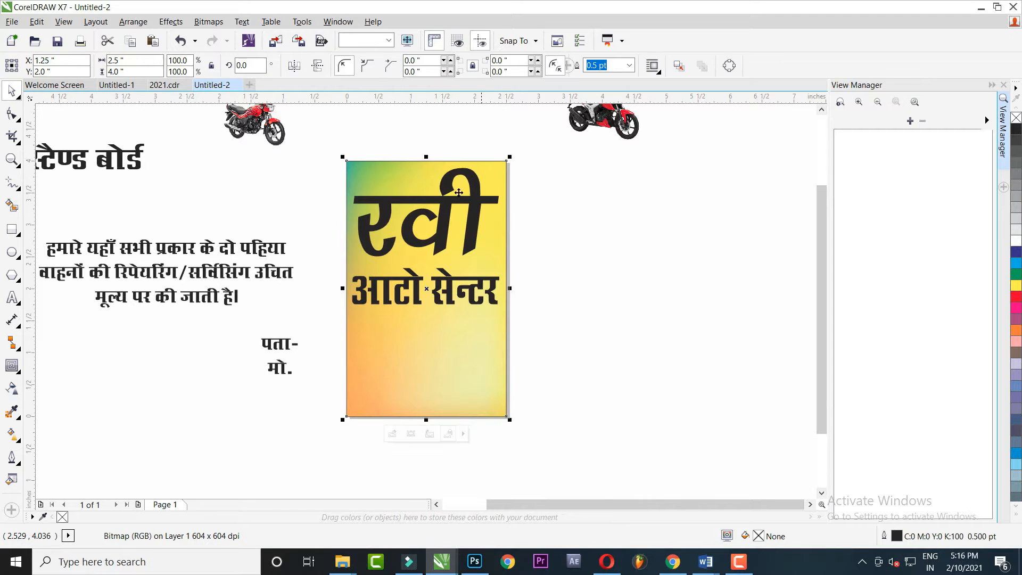
{"action": "scroll", "coordinate": [448, 187], "scroll_direction": "up", "scroll_amount": 2}
{"action": "left_click", "coordinate": [431, 212]}
{"action": "left_click_drag", "start_coordinate": [431, 212], "coordinate": [464, 222]}
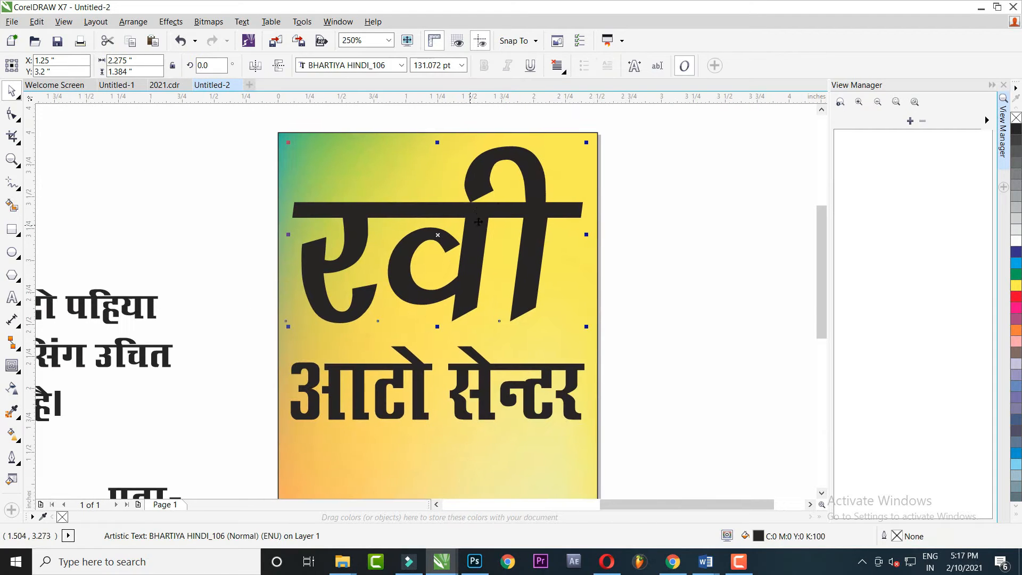
Mirror the yellow background vertically and colour the रवी headline red
{"action": "left_click", "coordinate": [402, 138]}
{"action": "left_click", "coordinate": [318, 70]}
{"action": "left_click", "coordinate": [400, 126]}
{"action": "left_click", "coordinate": [484, 211]}
{"action": "mouse_move", "coordinate": [475, 238]}
{"action": "left_mouse_down"}
{"action": "mouse_move", "coordinate": [501, 250]}
{"action": "mouse_move", "coordinate": [495, 235]}
{"action": "left_mouse_up"}
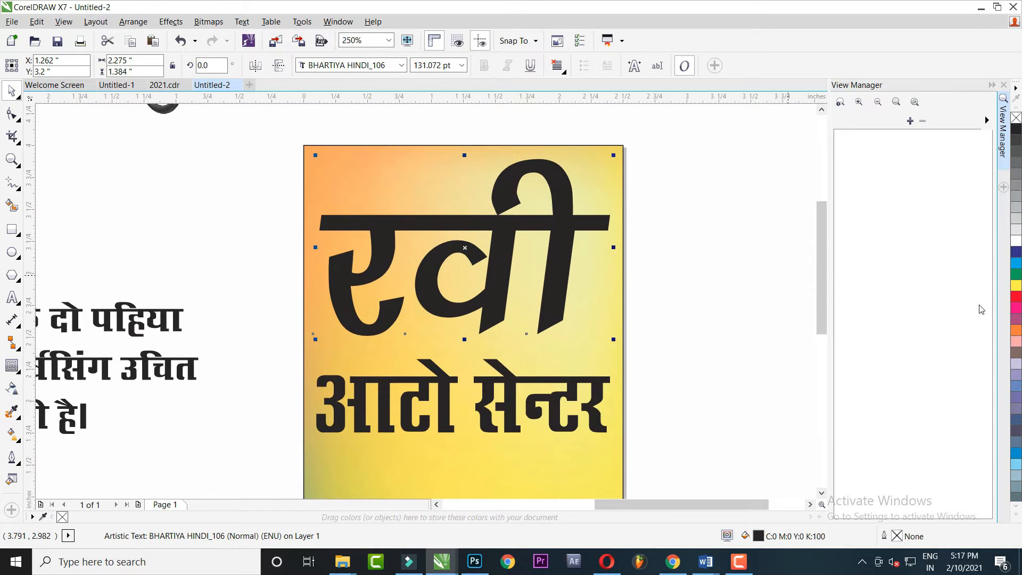
{"action": "left_click", "coordinate": [1018, 298]}
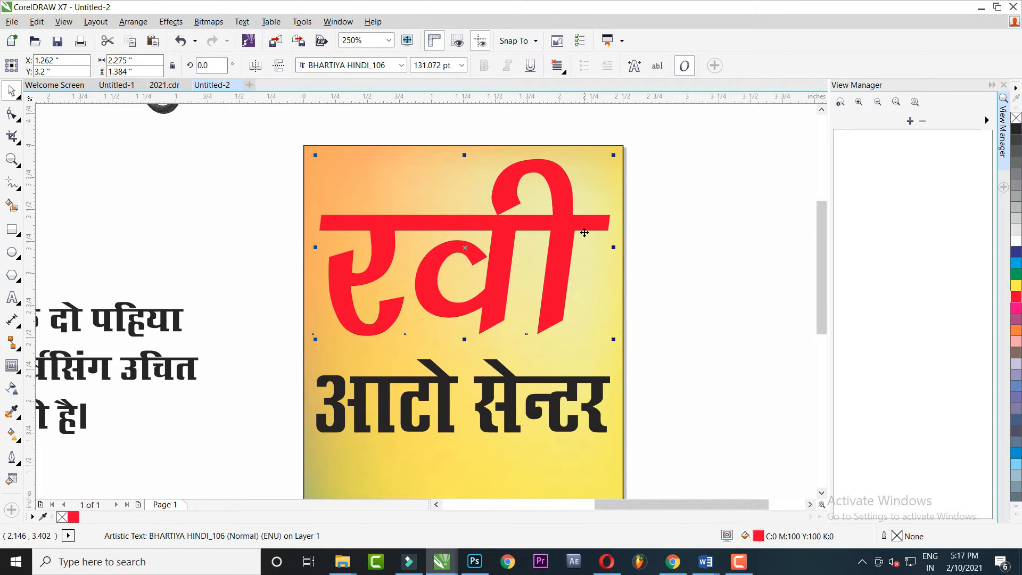
Give रवी a 5 pt outline and set the outline colour to white
{"action": "key", "text": "F12"}
{"action": "left_click", "coordinate": [433, 186]}
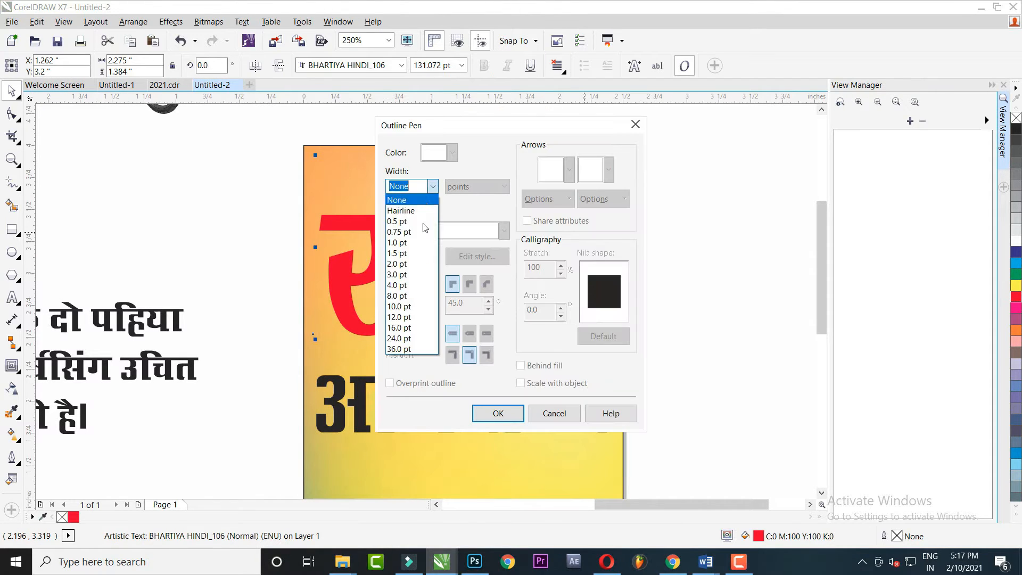
{"action": "left_click", "coordinate": [410, 291]}
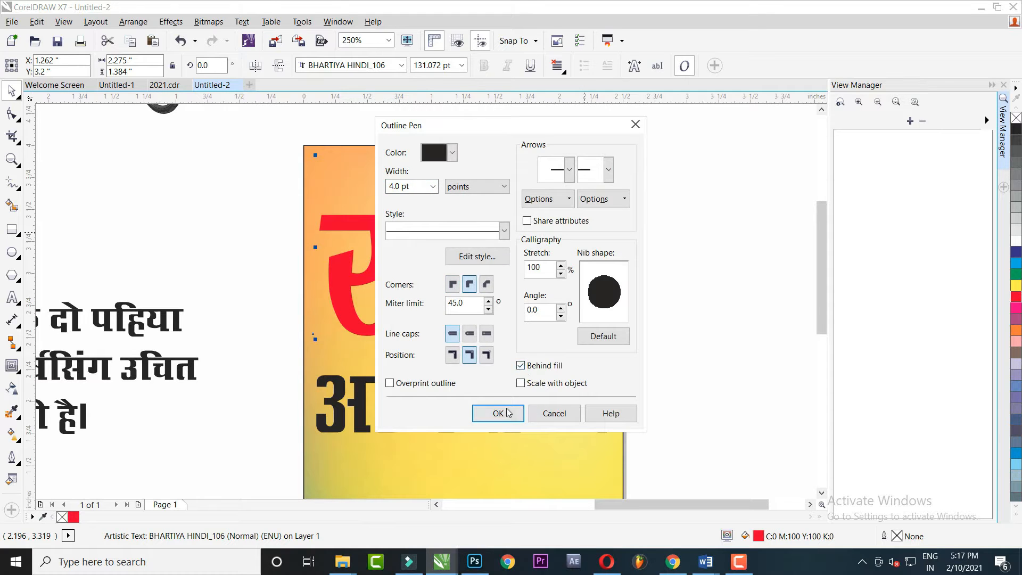
{"action": "left_click", "coordinate": [508, 412]}
{"action": "key", "text": "F12"}
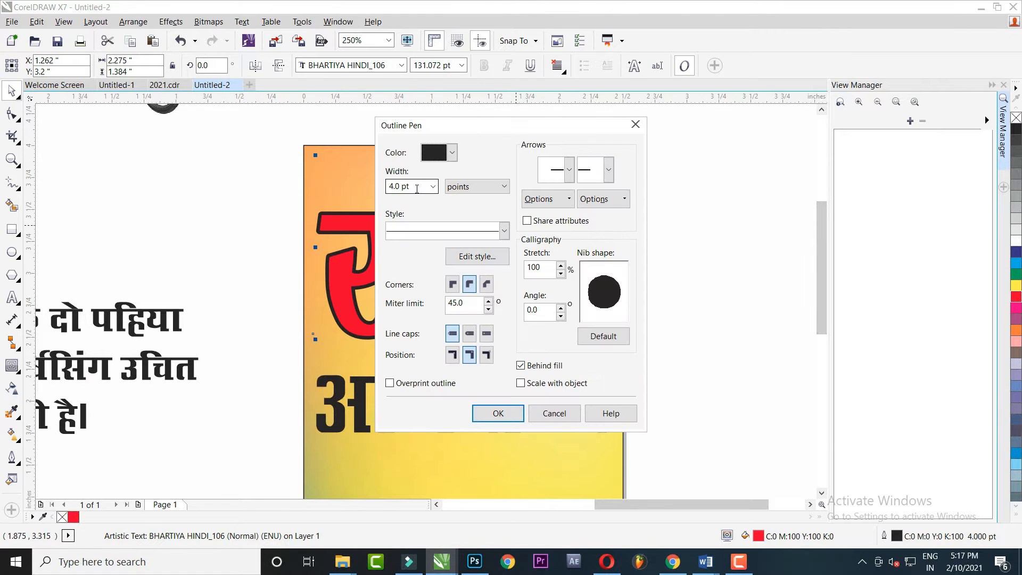
{"action": "type", "text": "5"}
{"action": "key", "text": "Return"}
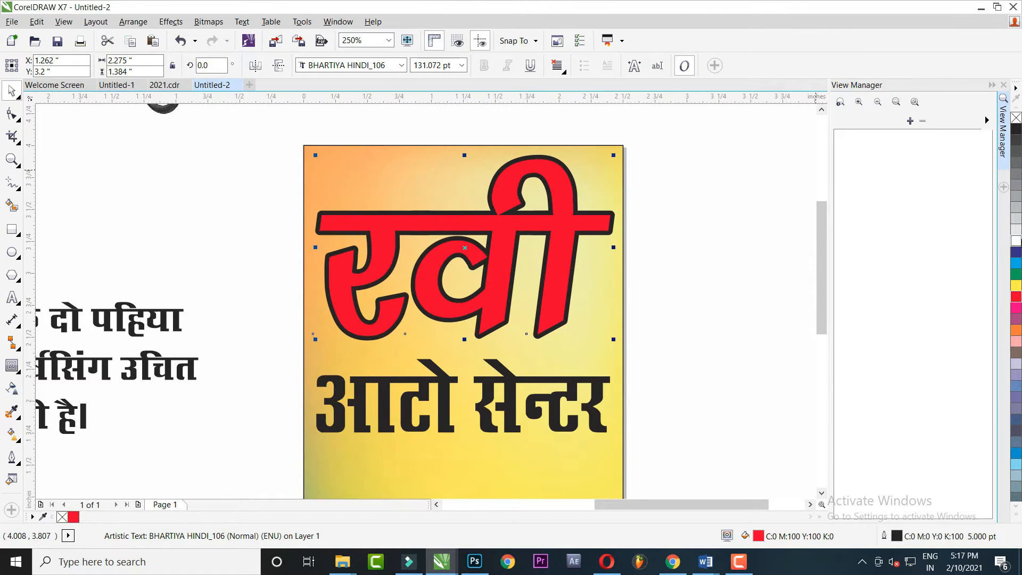
{"action": "right_click", "coordinate": [1019, 242]}
Place the motorcycle on the board below आटो सेन्टर and enlarge it slightly
{"action": "left_click", "coordinate": [732, 334]}
{"action": "left_click_drag", "start_coordinate": [480, 371], "coordinate": [533, 261]}
{"action": "scroll", "coordinate": [538, 306], "scroll_direction": "down", "scroll_amount": 1}
{"action": "scroll", "coordinate": [539, 308], "scroll_direction": "down", "scroll_amount": 2}
{"action": "left_click_drag", "start_coordinate": [363, 199], "coordinate": [529, 416]}
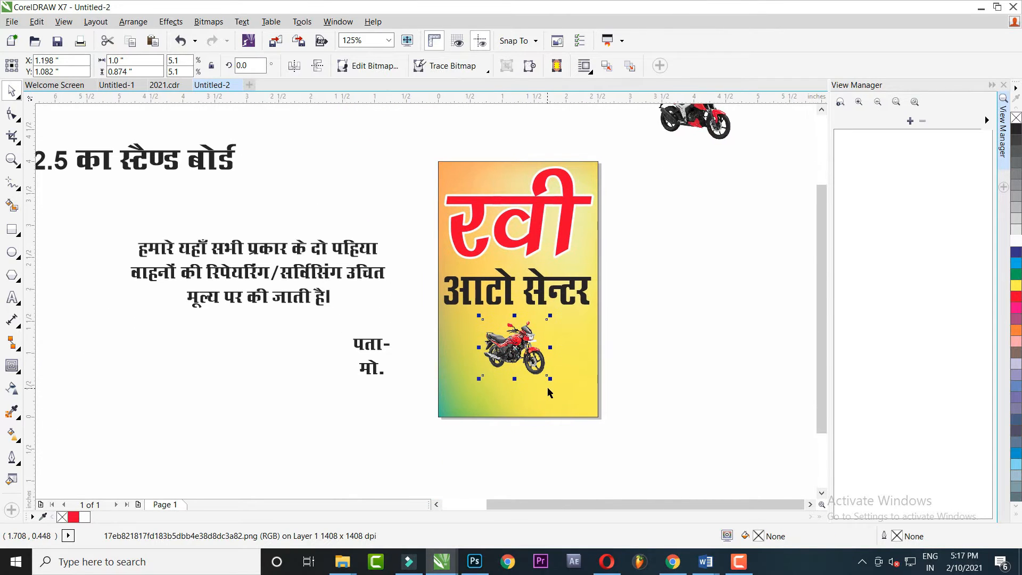
{"action": "scroll", "coordinate": [548, 393], "scroll_direction": "up", "scroll_amount": 2}
{"action": "left_click_drag", "start_coordinate": [551, 367], "coordinate": [605, 404]}
{"action": "scroll", "coordinate": [566, 374], "scroll_direction": "down", "scroll_amount": 1}
{"action": "scroll", "coordinate": [549, 341], "scroll_direction": "up", "scroll_amount": 1}
{"action": "left_click_drag", "start_coordinate": [534, 309], "coordinate": [592, 371]}
{"action": "left_click_drag", "start_coordinate": [648, 468], "coordinate": [660, 472]}
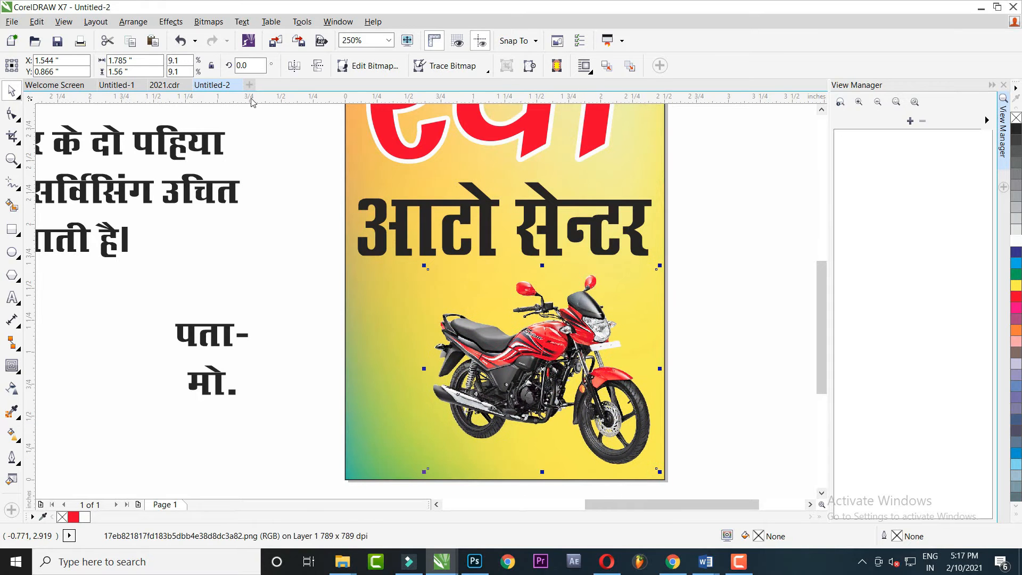
Try mirroring and shifting the motorcycle left, then undo both changes
{"action": "left_click", "coordinate": [294, 65]}
{"action": "key", "text": "ctrl+z"}
{"action": "left_click_drag", "start_coordinate": [552, 339], "coordinate": [541, 382]}
{"action": "left_click_drag", "start_coordinate": [555, 395], "coordinate": [528, 380]}
{"action": "key", "text": "ctrl+z"}
Shorten the रवी headline vertically and raise आटो सेन्टर closer beneath it
{"action": "left_click", "coordinate": [543, 244]}
{"action": "left_click_drag", "start_coordinate": [544, 245], "coordinate": [535, 325]}
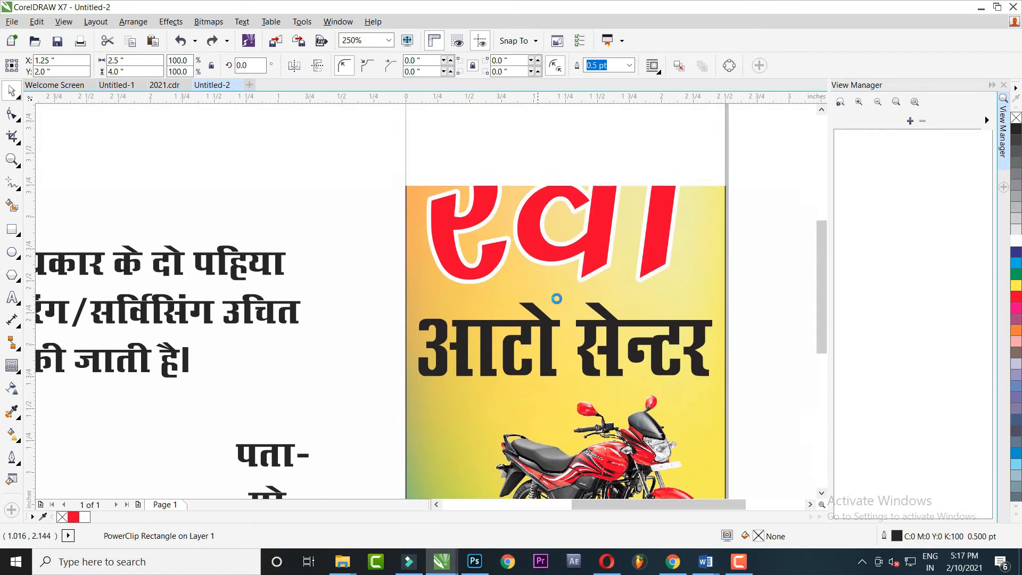
{"action": "left_click", "coordinate": [584, 249]}
{"action": "left_click_drag", "start_coordinate": [585, 249], "coordinate": [563, 323]}
{"action": "left_click_drag", "start_coordinate": [545, 357], "coordinate": [545, 331]}
{"action": "left_click_drag", "start_coordinate": [576, 375], "coordinate": [576, 355]}
{"action": "left_click", "coordinate": [570, 297], "text": "shift"}
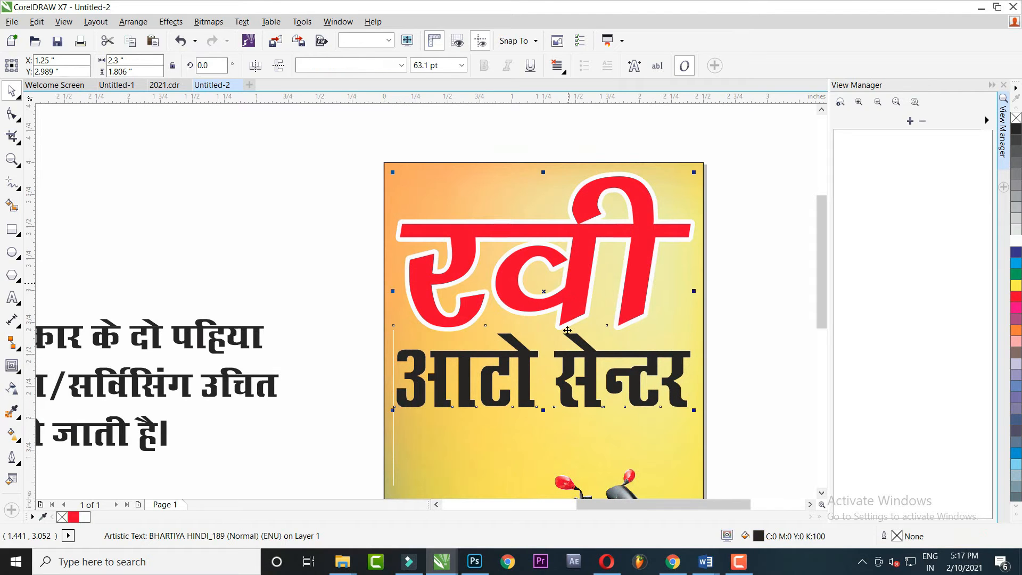
Rejoin the Hindi service paragraph's separate lines into one continuous line
{"action": "left_click_drag", "start_coordinate": [548, 403], "coordinate": [545, 302]}
{"action": "scroll", "coordinate": [542, 327], "scroll_direction": "down", "scroll_amount": 1}
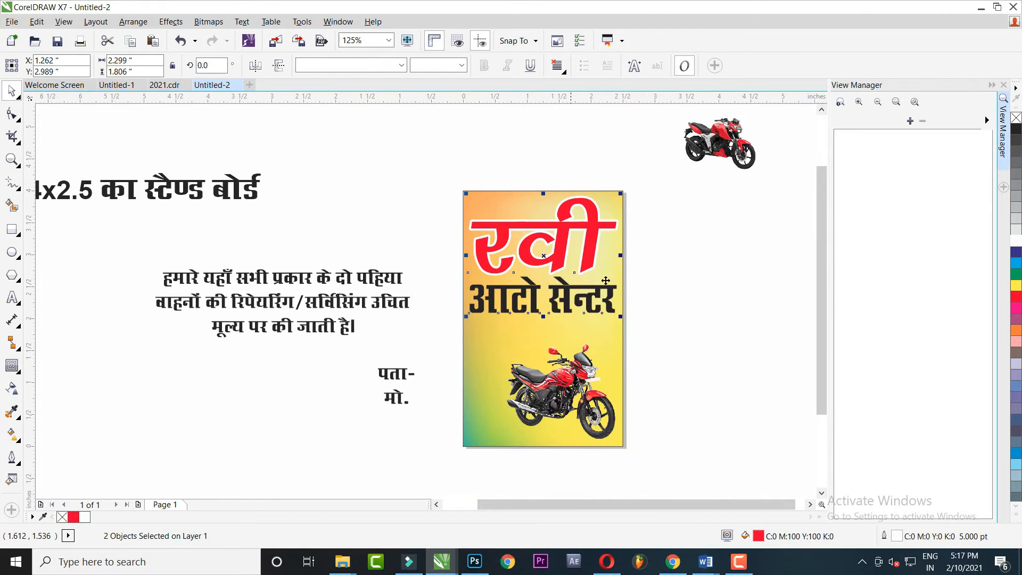
{"action": "left_click", "coordinate": [327, 284]}
{"action": "left_click", "coordinate": [323, 304], "text": "shift"}
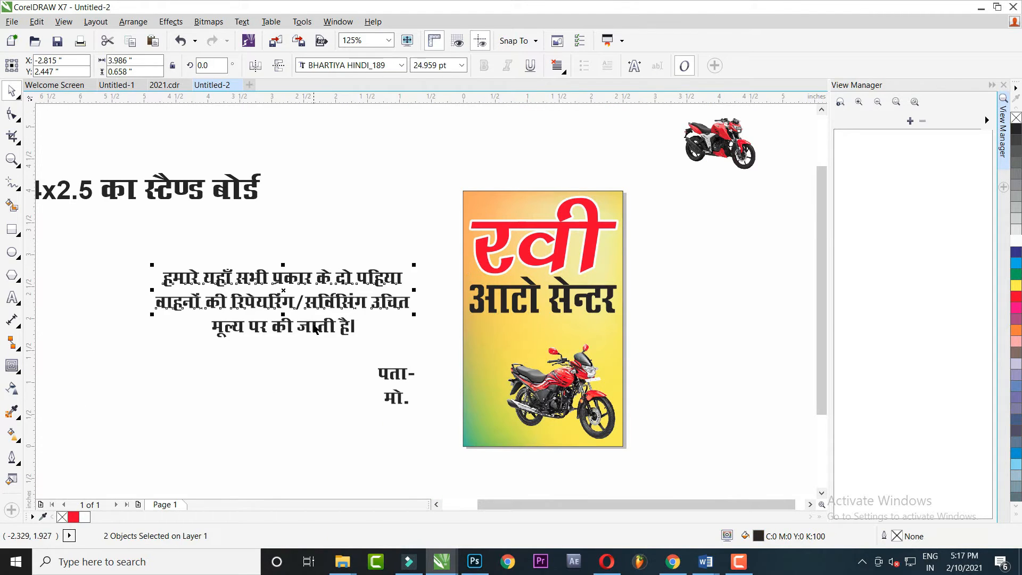
{"action": "left_click", "coordinate": [241, 331]}
{"action": "key", "text": "Delete"}
{"action": "double_click", "coordinate": [395, 284]}
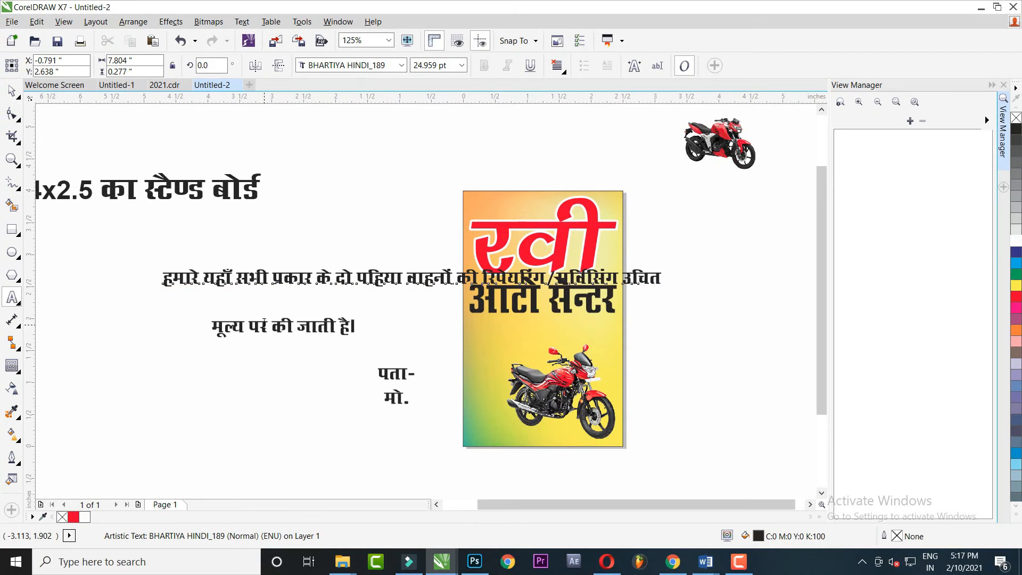
{"action": "key", "text": "shift+End"}
{"action": "key", "text": "ctrl+c"}
{"action": "key", "text": "Delete"}
{"action": "left_click", "coordinate": [661, 277]}
{"action": "key", "text": "ctrl+v"}
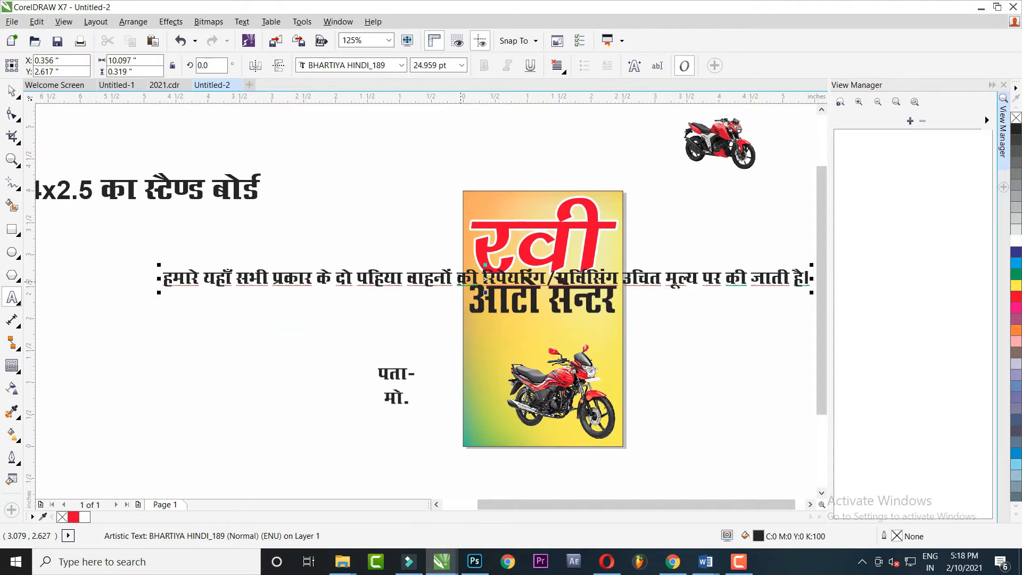
Break the line before की and centre-align the two resulting lines
{"action": "left_click", "coordinate": [456, 278]}
{"action": "key", "text": "Return"}
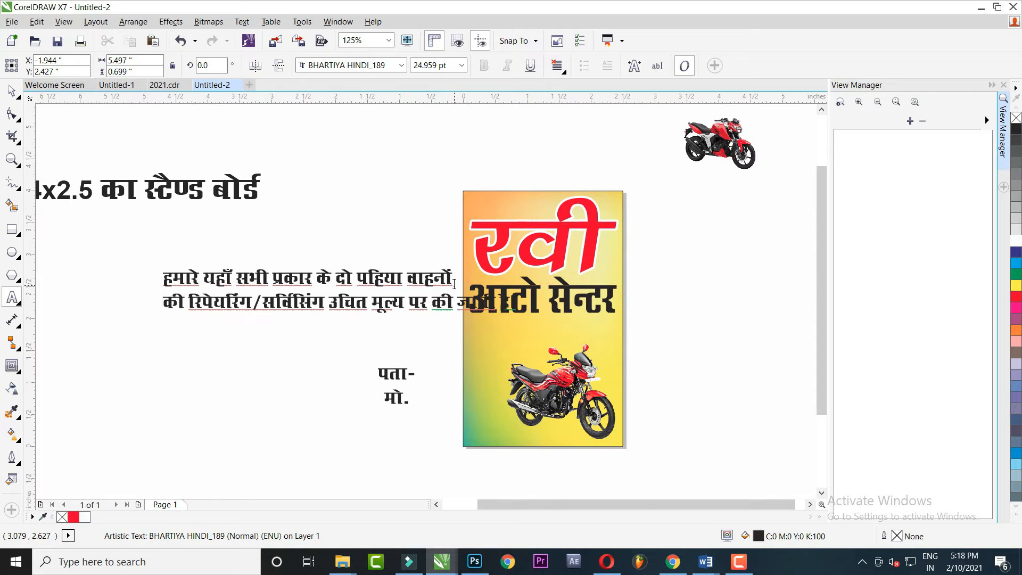
{"action": "key", "text": "ctrl+e"}
{"action": "left_click", "coordinate": [18, 94]}
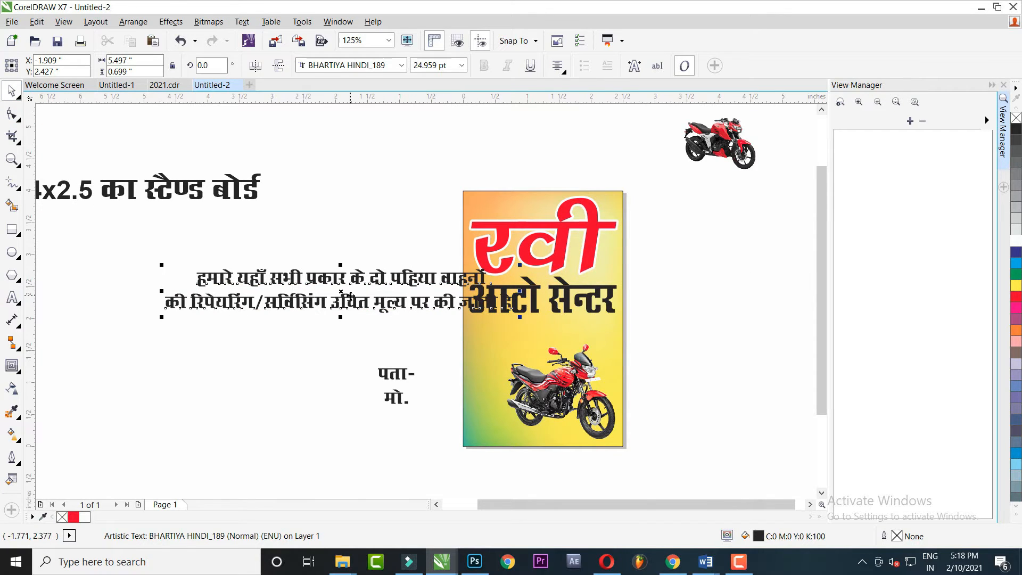
Move the paragraph under आटो सेन्टर, shrink it to about 11.25 pt and centre it
{"action": "left_click_drag", "start_coordinate": [370, 281], "coordinate": [543, 330]}
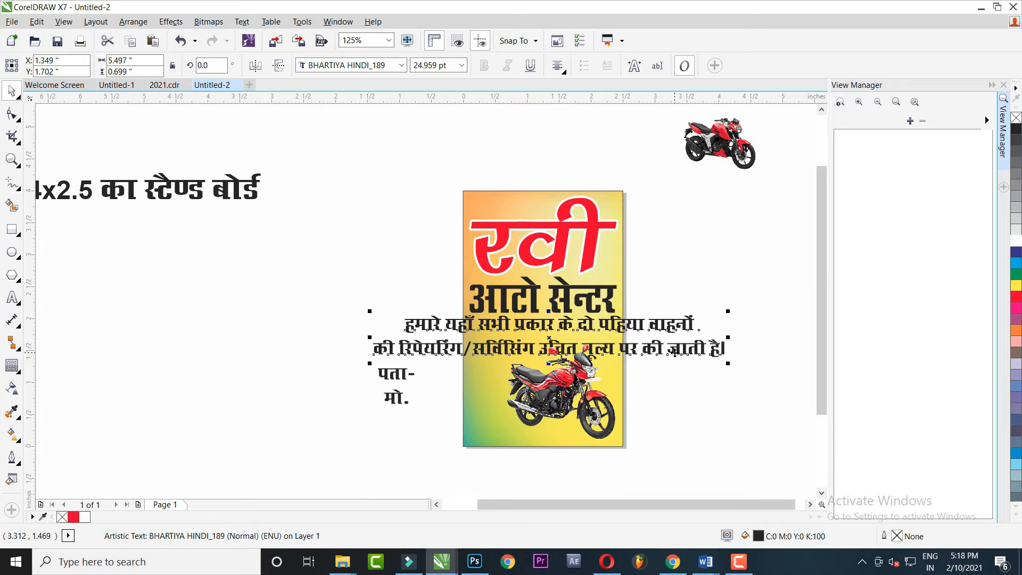
{"action": "scroll", "coordinate": [681, 354], "scroll_direction": "up", "scroll_amount": 1}
{"action": "left_click_drag", "start_coordinate": [780, 370], "coordinate": [637, 347]}
{"action": "left_click_drag", "start_coordinate": [518, 314], "coordinate": [515, 301]}
{"action": "left_click", "coordinate": [462, 261], "text": "shift"}
{"action": "key", "text": "c"}
{"action": "left_click_drag", "start_coordinate": [674, 269], "coordinate": [219, 337]}
{"action": "key", "text": "Up"}
{"action": "key", "text": "Up"}
{"action": "key", "text": "Up"}
{"action": "key", "text": "Up"}
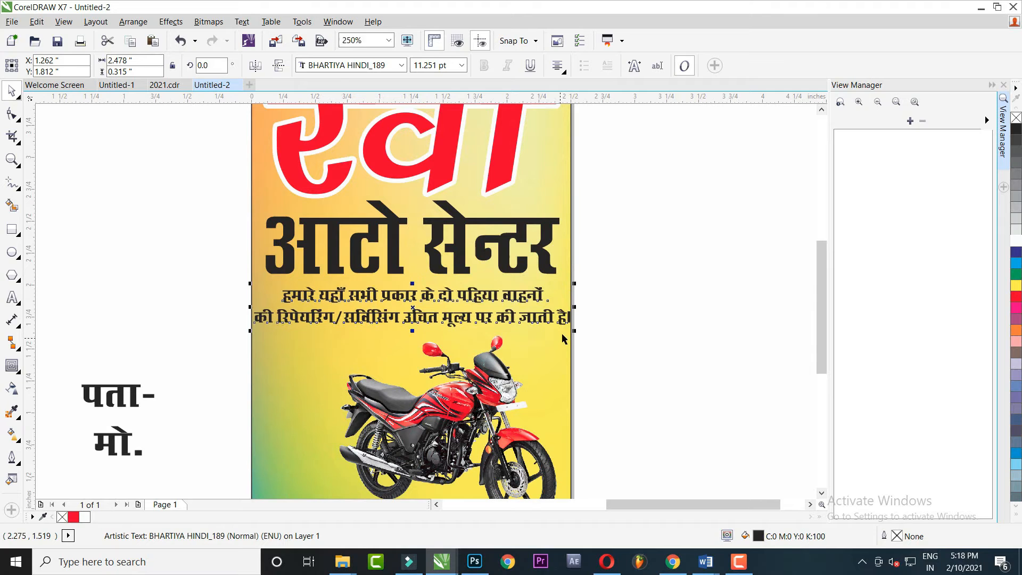
{"action": "left_click_drag", "start_coordinate": [575, 328], "coordinate": [563, 326]}
{"action": "left_click", "coordinate": [625, 351]}
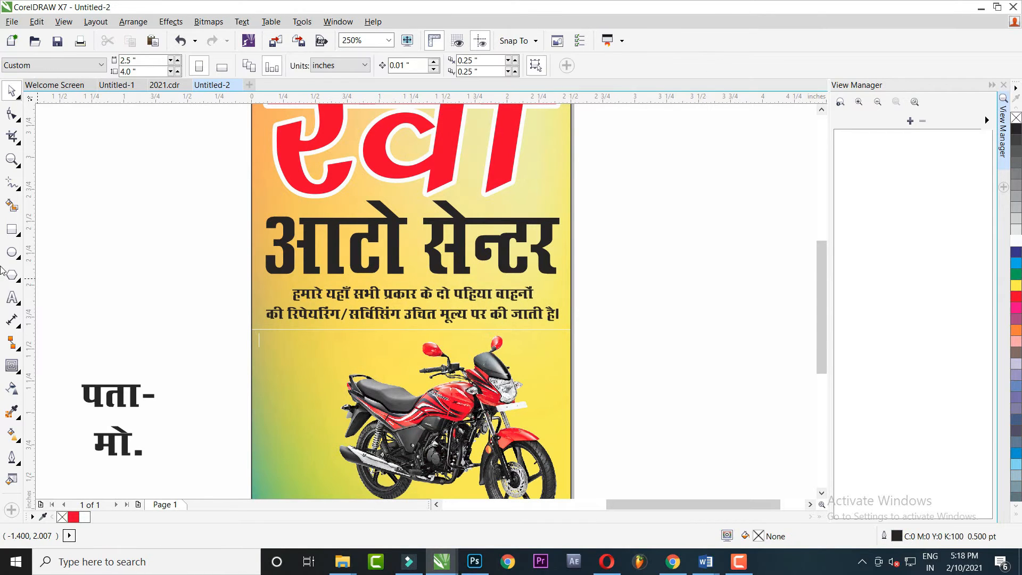
Draw a rectangle behind the paragraph, centre it on the board and fill it deep black
{"action": "left_click", "coordinate": [12, 229]}
{"action": "scroll", "coordinate": [382, 296], "scroll_direction": "up", "scroll_amount": 1}
{"action": "left_click_drag", "start_coordinate": [119, 222], "coordinate": [770, 322]}
{"action": "left_click", "coordinate": [12, 91]}
{"action": "left_click", "coordinate": [234, 363], "text": "shift"}
{"action": "key", "text": "c"}
{"action": "left_click", "coordinate": [203, 226]}
{"action": "left_click", "coordinate": [1016, 129]}
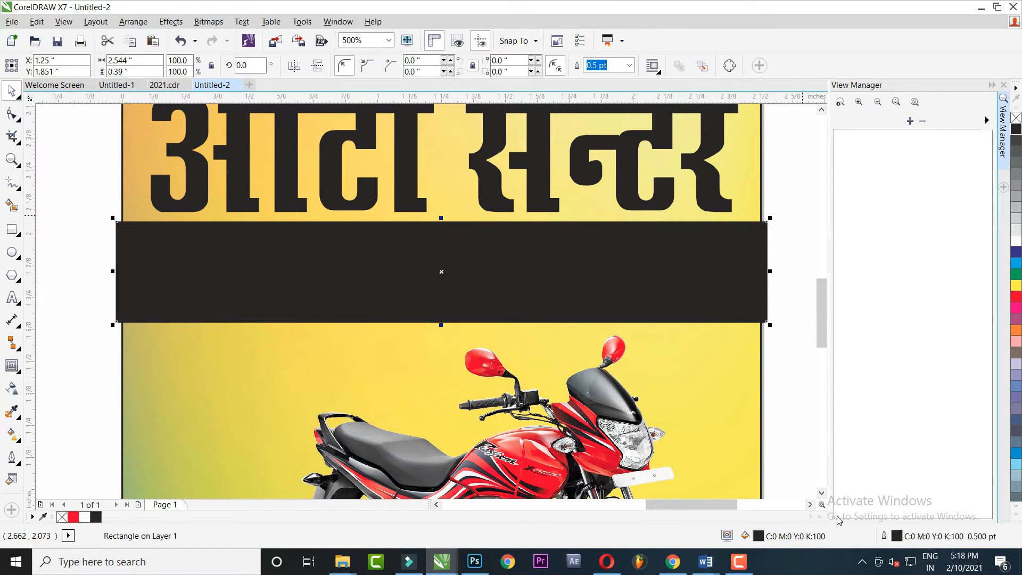
{"action": "double_click", "coordinate": [759, 538]}
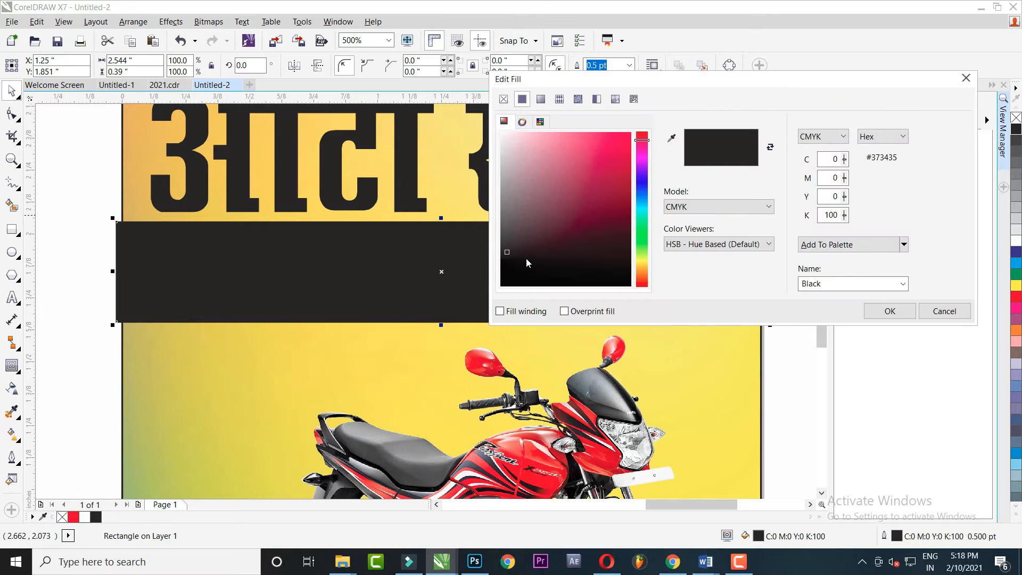
{"action": "left_click_drag", "start_coordinate": [526, 258], "coordinate": [631, 286]}
{"action": "key", "text": "Return"}
Make the paragraph text white, centre it on the bar and remove the bar's outline
{"action": "left_click_drag", "start_coordinate": [77, 192], "coordinate": [760, 354]}
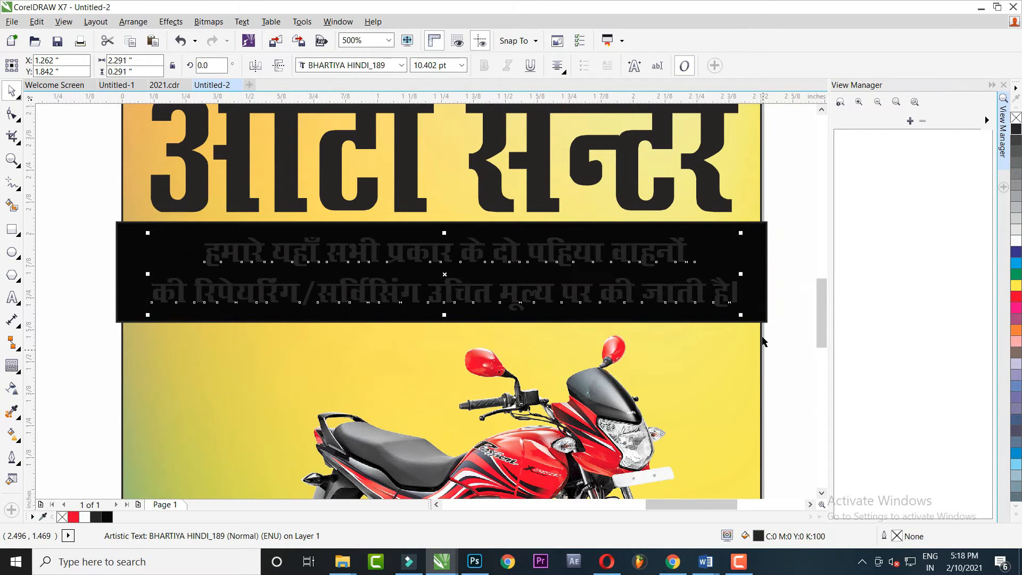
{"action": "left_click", "coordinate": [1017, 242]}
{"action": "left_click", "coordinate": [760, 231], "text": "shift"}
{"action": "key", "text": "c"}
{"action": "left_click_drag", "start_coordinate": [804, 200], "coordinate": [69, 359]}
{"action": "right_click", "coordinate": [1017, 119]}
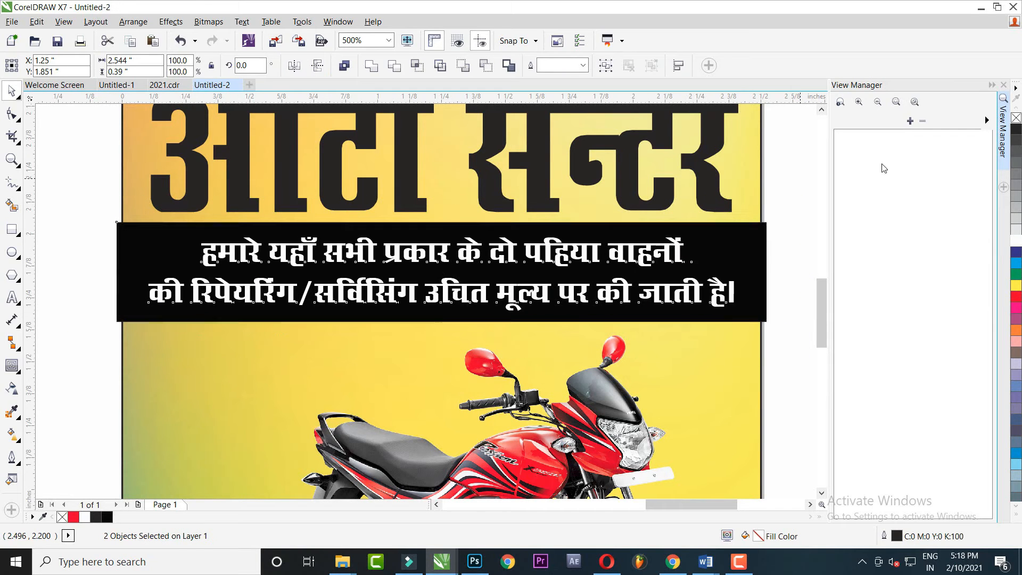
{"action": "key", "text": "ctrl+x"}
{"action": "key", "text": "ctrl+v"}
{"action": "left_click", "coordinate": [813, 225]}
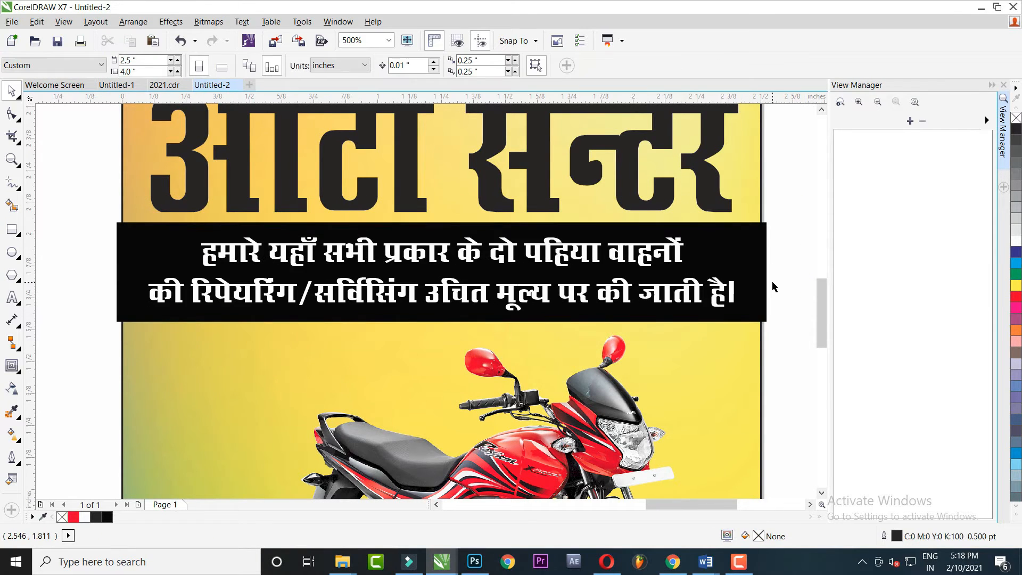
{"action": "scroll", "coordinate": [775, 287], "scroll_direction": "down", "scroll_amount": 2}
{"action": "left_click_drag", "start_coordinate": [800, 235], "coordinate": [392, 319]}
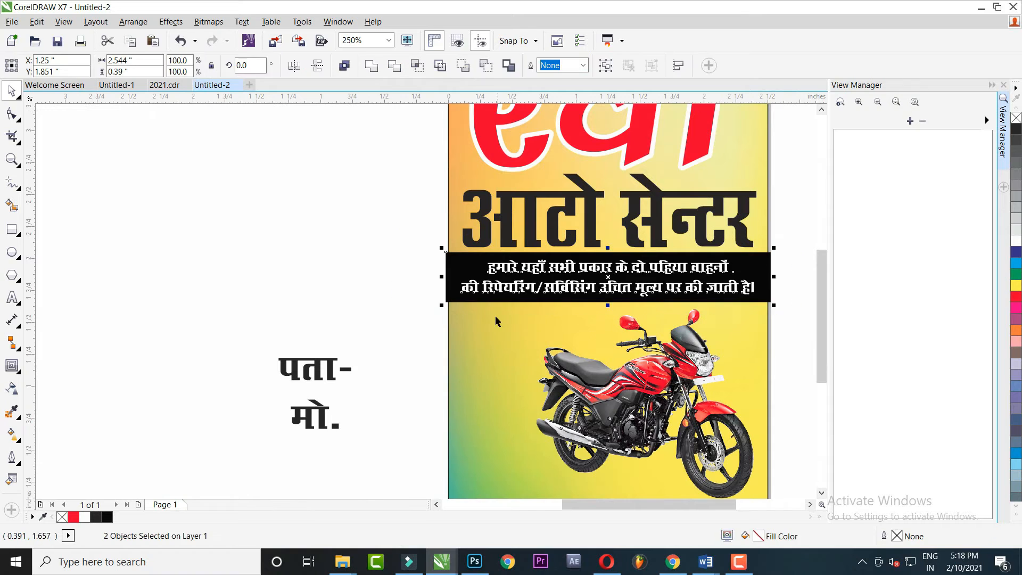
PowerClip the black bar and its text inside the board background
{"action": "key", "text": "Delete"}
{"action": "left_click", "coordinate": [464, 419]}
{"action": "left_click", "coordinate": [464, 414], "text": "ctrl"}
{"action": "key", "text": "ctrl+v"}
{"action": "left_click", "coordinate": [368, 279], "text": "ctrl"}
Slant आटो सेन्टर, convert it to curves and centre it horizontally on the board
{"action": "left_click_drag", "start_coordinate": [525, 301], "coordinate": [423, 338]}
{"action": "left_click", "coordinate": [490, 243]}
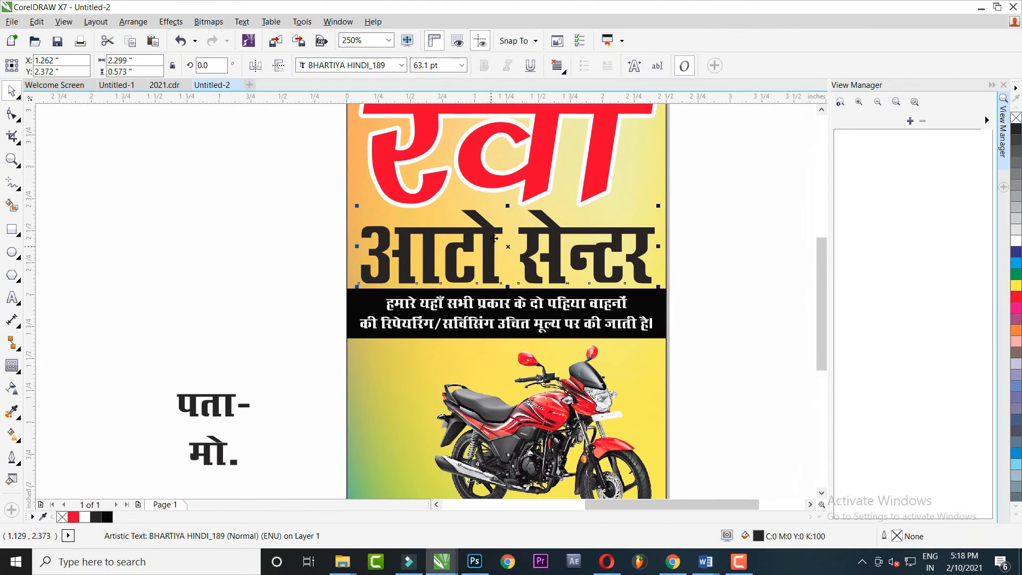
{"action": "left_click_drag", "start_coordinate": [515, 209], "coordinate": [522, 208]}
{"action": "key", "text": "ctrl+q"}
{"action": "left_click", "coordinate": [726, 273]}
{"action": "left_click", "coordinate": [592, 260]}
{"action": "left_click", "coordinate": [373, 366], "text": "shift"}
{"action": "key", "text": "c"}
{"action": "left_click", "coordinate": [570, 233]}
Draw a long rectangle near the board's bottom with a small square at its right end
{"action": "left_click_drag", "start_coordinate": [549, 247], "coordinate": [591, 179]}
{"action": "left_click_drag", "start_coordinate": [486, 334], "coordinate": [495, 279]}
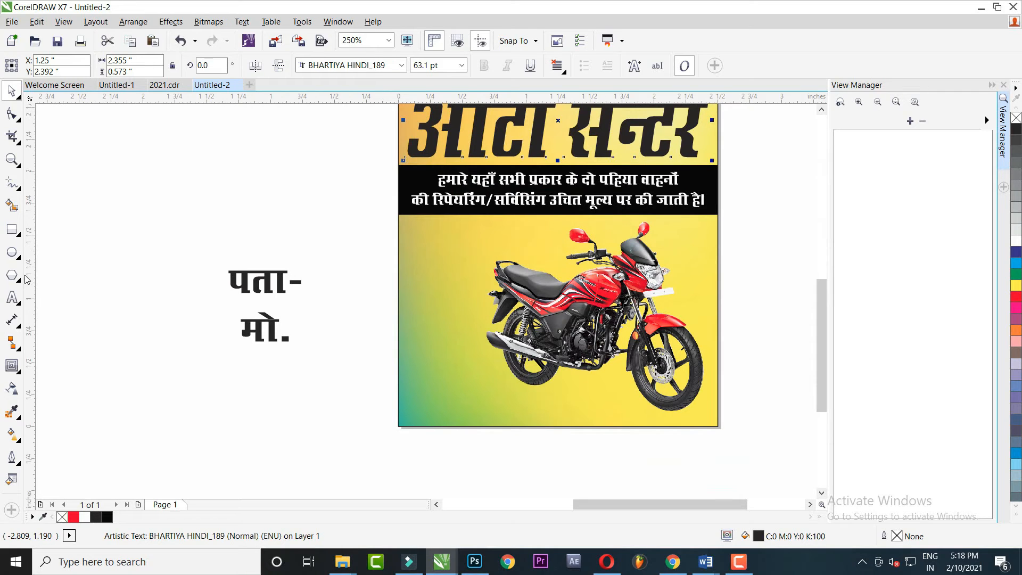
{"action": "left_click", "coordinate": [22, 237]}
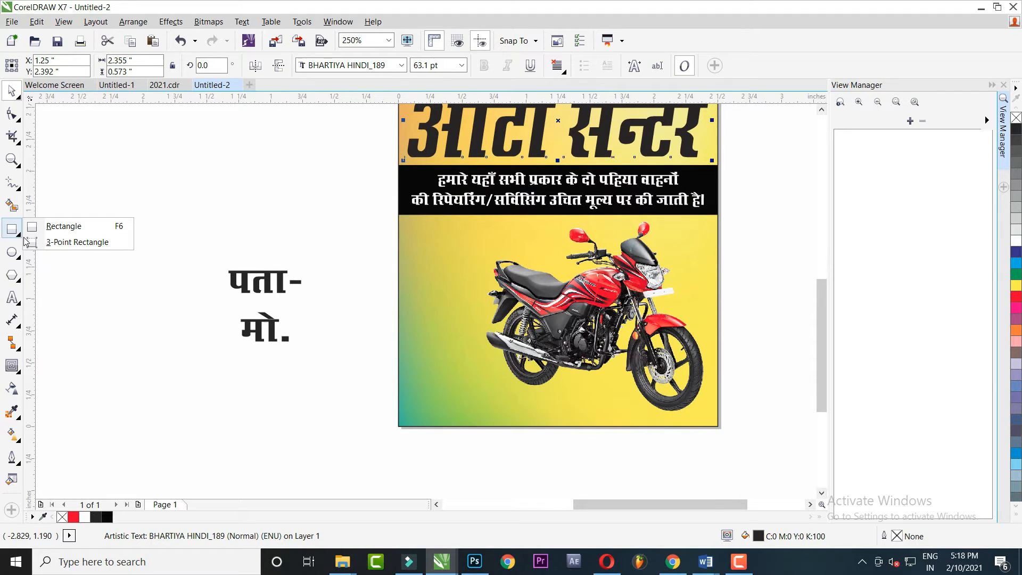
{"action": "left_click", "coordinate": [16, 281]}
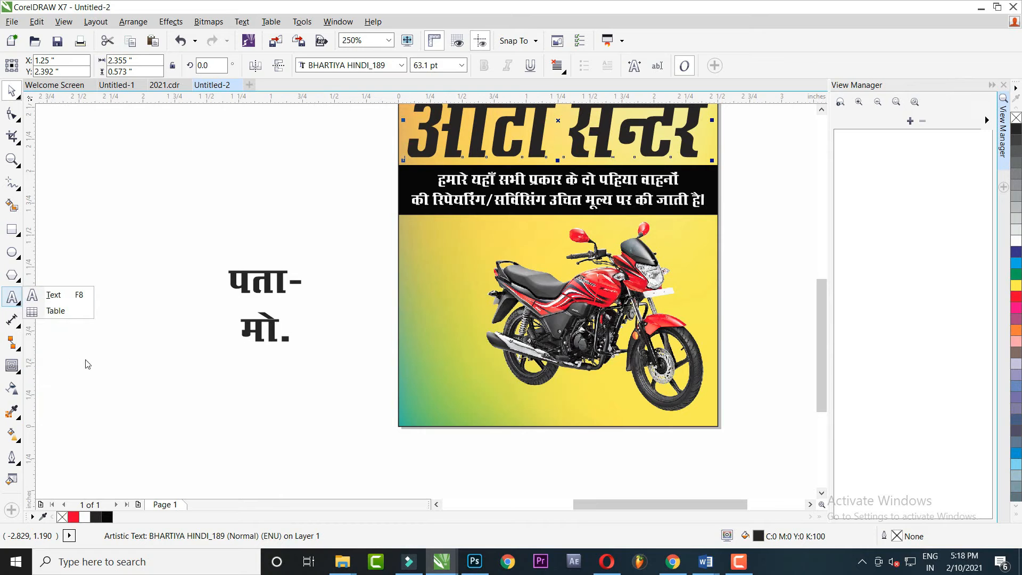
{"action": "key", "text": "F6"}
{"action": "scroll", "coordinate": [464, 421], "scroll_direction": "up", "scroll_amount": 1}
{"action": "left_click_drag", "start_coordinate": [356, 362], "coordinate": [691, 417]}
{"action": "scroll", "coordinate": [691, 417], "scroll_direction": "up", "scroll_amount": 1}
{"action": "left_click_drag", "start_coordinate": [578, 269], "coordinate": [626, 420]}
Add a mirrored copy of the square, group them, centre on the rectangle and weld
{"action": "right_click", "coordinate": [626, 420]}
{"action": "left_click", "coordinate": [12, 91]}
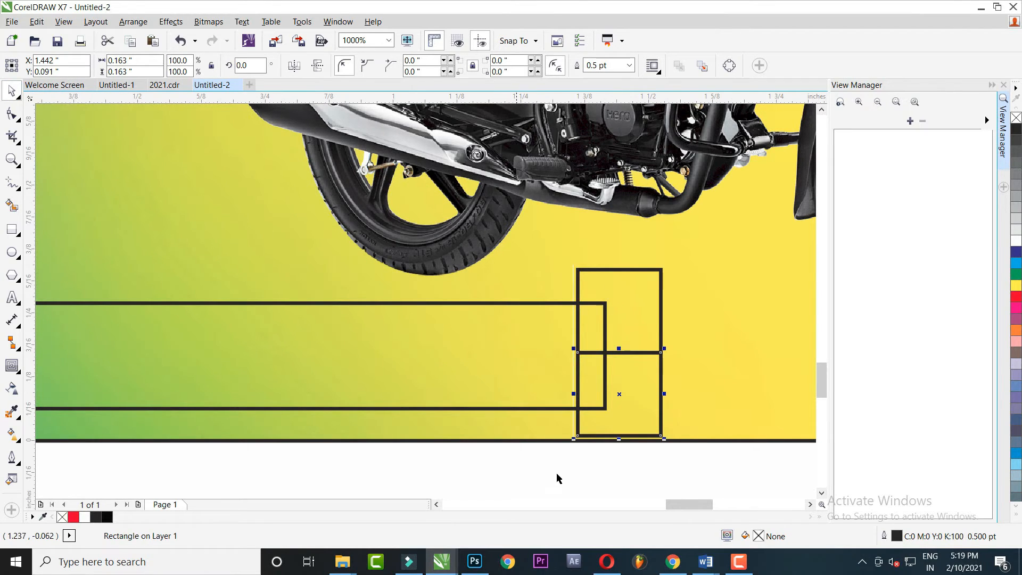
{"action": "left_click_drag", "start_coordinate": [558, 478], "coordinate": [694, 269]}
{"action": "key", "text": "ctrl+g"}
{"action": "left_click", "coordinate": [544, 346], "text": "shift"}
{"action": "key", "text": "e"}
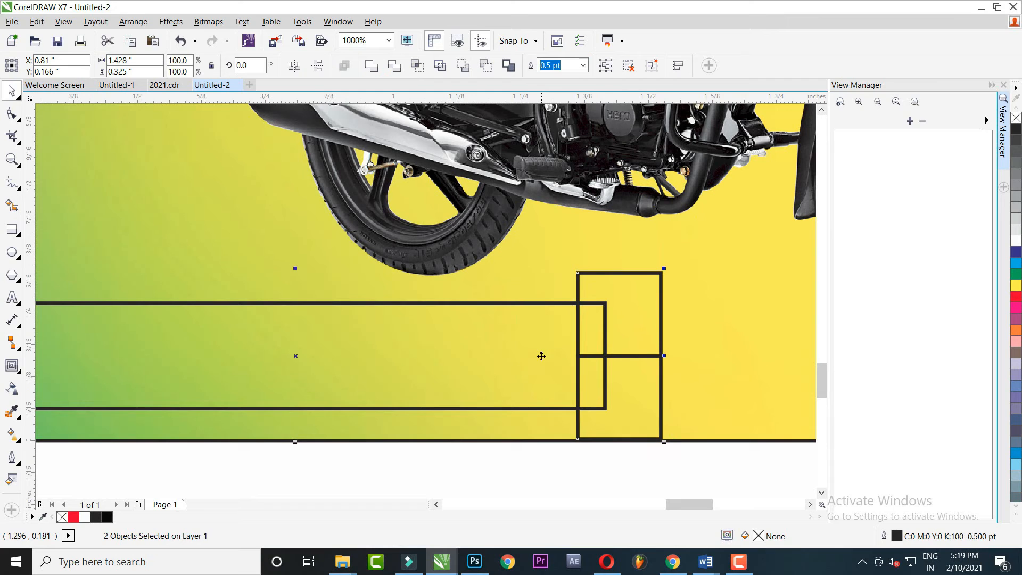
{"action": "left_click", "coordinate": [371, 65]}
Delete corner nodes and adjust the remaining nodes to form the arrowhead
{"action": "left_click", "coordinate": [11, 114]}
{"action": "left_click_drag", "start_coordinate": [687, 295], "coordinate": [688, 296]}
{"action": "key", "text": "Delete"}
{"action": "left_click_drag", "start_coordinate": [696, 413], "coordinate": [618, 474]}
{"action": "left_click_drag", "start_coordinate": [521, 468], "coordinate": [562, 421]}
{"action": "left_click_drag", "start_coordinate": [632, 470], "coordinate": [708, 409]}
{"action": "key", "text": "Delete"}
{"action": "left_click_drag", "start_coordinate": [552, 475], "coordinate": [642, 252]}
{"action": "key", "text": "Left"}
{"action": "key", "text": "Left"}
{"action": "key", "text": "Left"}
{"action": "key", "text": "Left"}
{"action": "key", "text": "Left"}
{"action": "key", "text": "Left"}
{"action": "key", "text": "Left"}
{"action": "key", "text": "Left"}
{"action": "key", "text": "Left"}
{"action": "key", "text": "Left"}
{"action": "key", "text": "Left"}
{"action": "key", "text": "Left"}
{"action": "key", "text": "Left"}
{"action": "key", "text": "Left"}
{"action": "key", "text": "Up"}
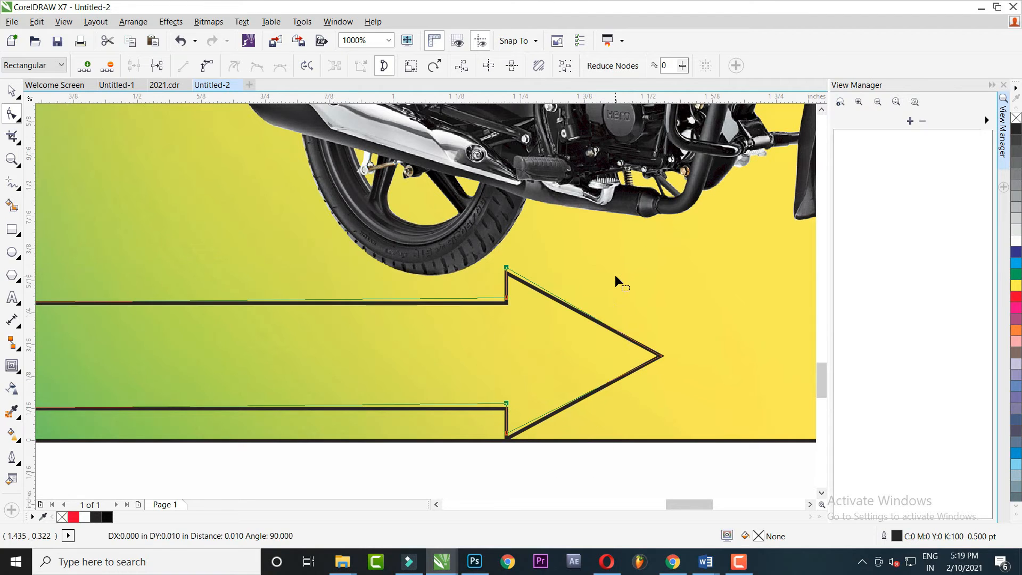
{"action": "key", "text": "Down"}
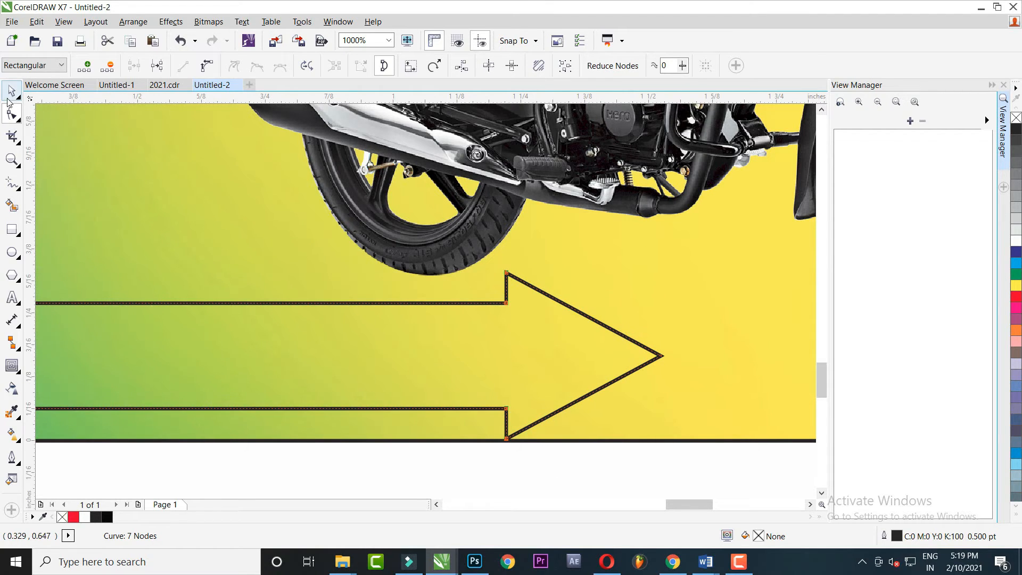
Nudge the whole arrow up and to the right
{"action": "left_click", "coordinate": [9, 102]}
{"action": "key", "text": "Up"}
{"action": "key", "text": "Up"}
{"action": "key", "text": "Right"}
{"action": "key", "text": "Right"}
{"action": "key", "text": "Right"}
{"action": "key", "text": "Right"}
{"action": "key", "text": "Right"}
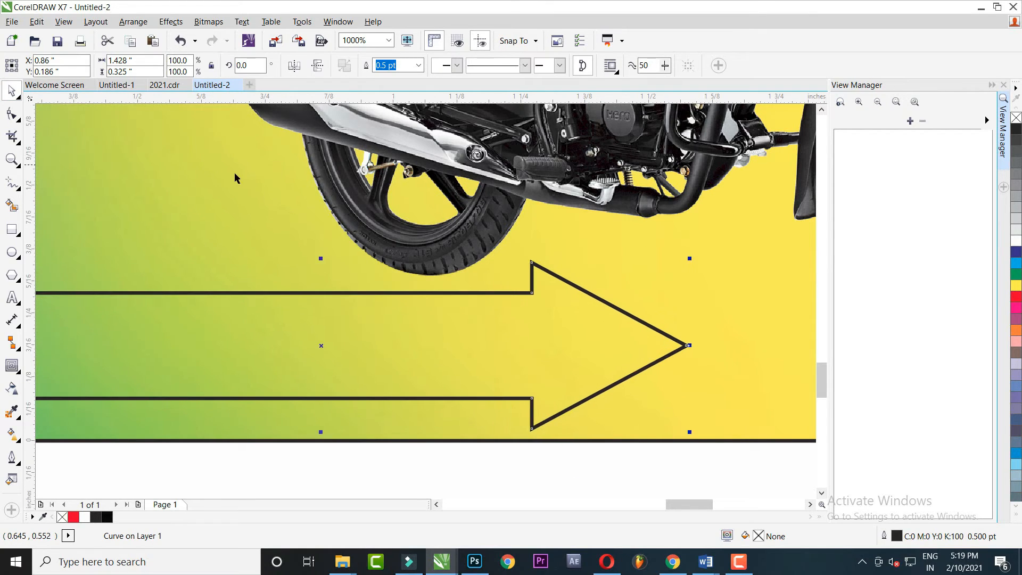
Lengthen the arrowhead rightward until it reaches the motorcycle's wheel
{"action": "key", "text": "Right"}
{"action": "scroll", "coordinate": [262, 195], "scroll_direction": "down", "scroll_amount": 2}
{"action": "key", "text": "Up"}
{"action": "left_click", "coordinate": [12, 113]}
{"action": "left_click_drag", "start_coordinate": [355, 211], "coordinate": [543, 377]}
{"action": "key", "text": "Right"}
{"action": "key", "text": "Right"}
{"action": "key", "text": "Right"}
{"action": "key", "text": "Right"}
{"action": "key", "text": "Right"}
{"action": "key", "text": "Right"}
{"action": "key", "text": "Right"}
{"action": "key", "text": "Right"}
{"action": "key", "text": "Right"}
{"action": "key", "text": "Right"}
{"action": "key", "text": "Right"}
{"action": "key", "text": "Right"}
{"action": "key", "text": "Right"}
{"action": "key", "text": "Right"}
{"action": "key", "text": "Right"}
{"action": "key", "text": "Right"}
{"action": "key", "text": "Right"}
{"action": "key", "text": "Right"}
{"action": "key", "text": "Right"}
{"action": "key", "text": "Right"}
{"action": "key", "text": "Right"}
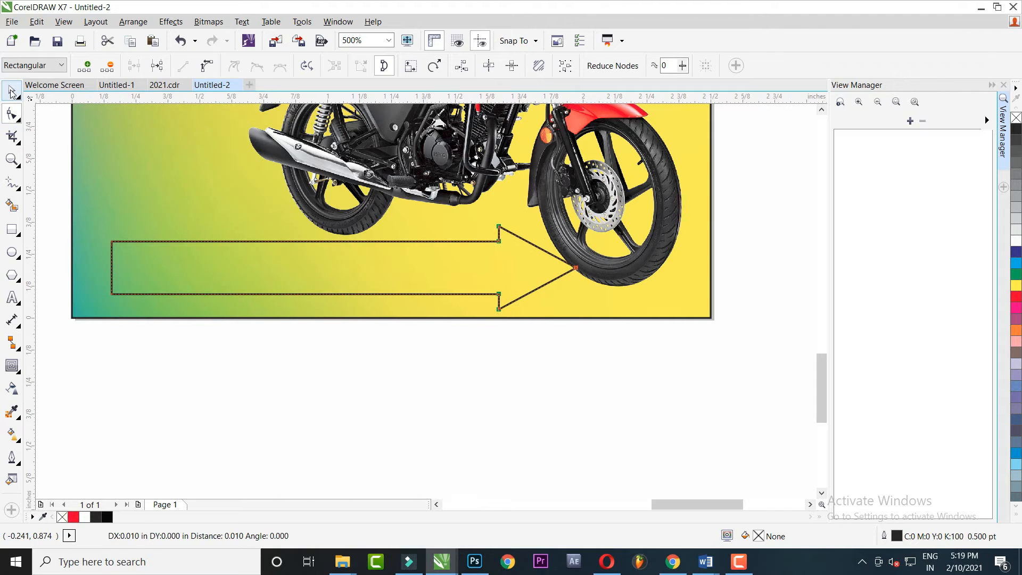
{"action": "key", "text": "Right"}
{"action": "left_click", "coordinate": [12, 92]}
{"action": "left_click", "coordinate": [605, 274]}
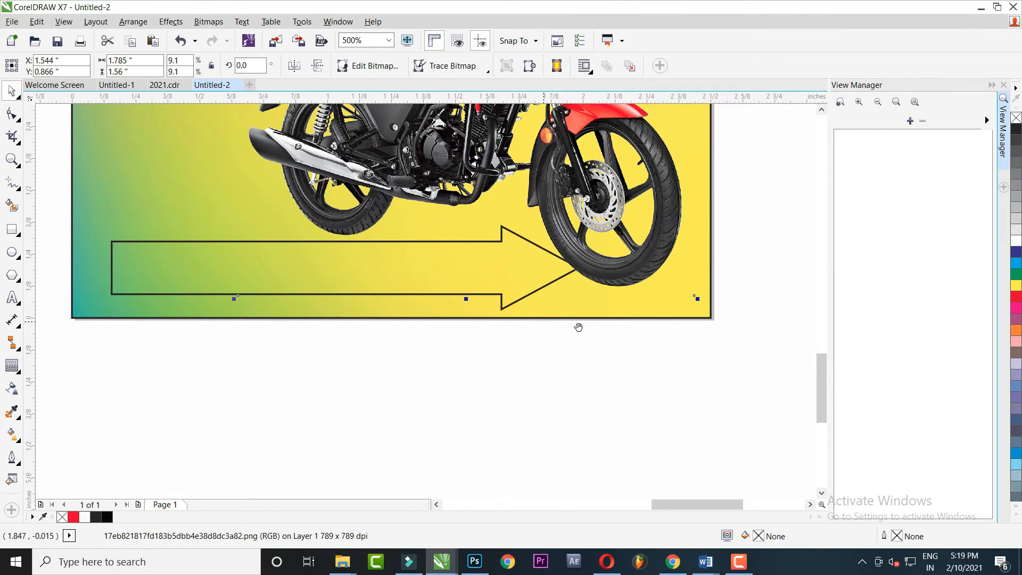
{"action": "left_click_drag", "start_coordinate": [579, 328], "coordinate": [678, 336]}
{"action": "left_click_drag", "start_coordinate": [375, 304], "coordinate": [406, 330]}
{"action": "scroll", "coordinate": [407, 331], "scroll_direction": "down", "scroll_amount": 2}
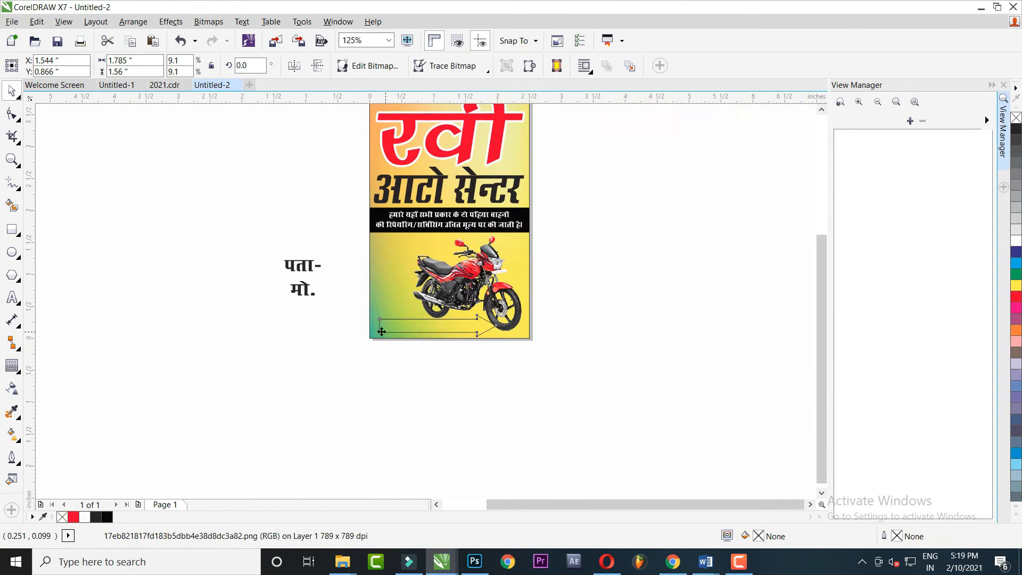
Move the पता- address label inside the arrow
{"action": "left_click", "coordinate": [382, 332]}
{"action": "scroll", "coordinate": [314, 301], "scroll_direction": "up", "scroll_amount": 1}
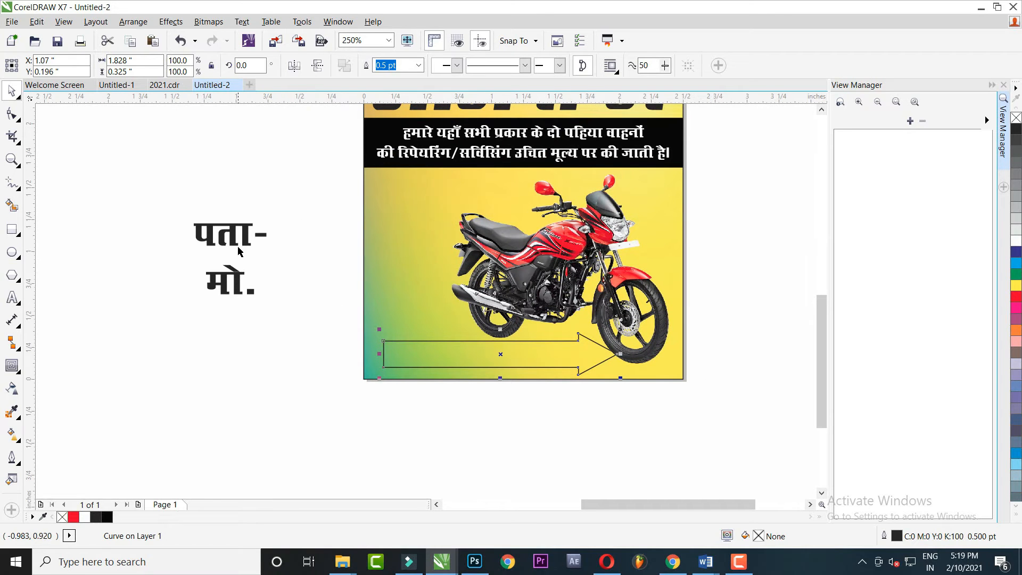
{"action": "scroll", "coordinate": [261, 233], "scroll_direction": "up", "scroll_amount": 1}
{"action": "left_click_drag", "start_coordinate": [249, 262], "coordinate": [451, 409]}
PowerClip the motorcycle picture inside the board background
{"action": "left_click", "coordinate": [514, 396]}
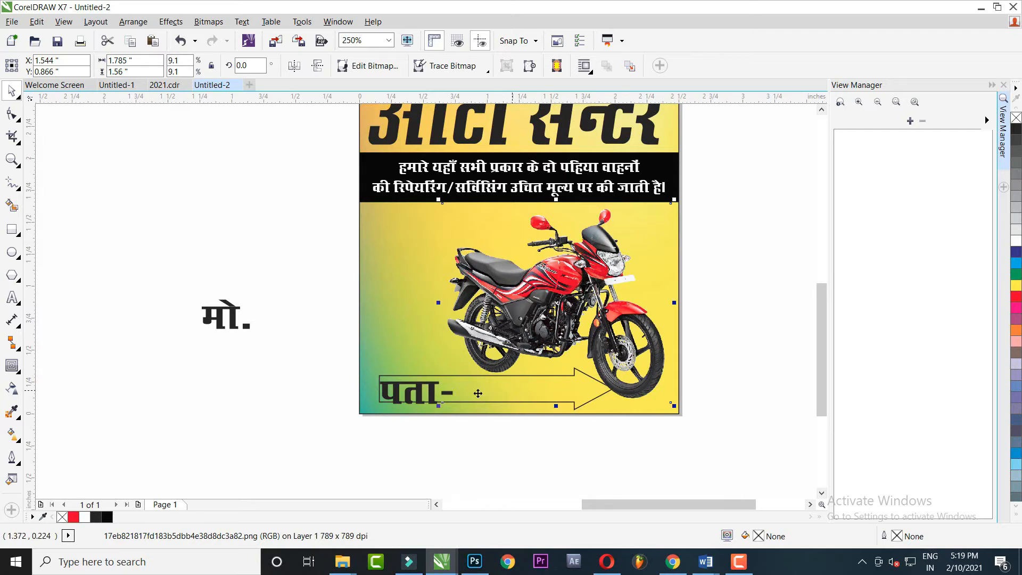
{"action": "key", "text": "ctrl+x"}
{"action": "left_click", "coordinate": [430, 276], "text": "ctrl"}
{"action": "key", "text": "ctrl+v"}
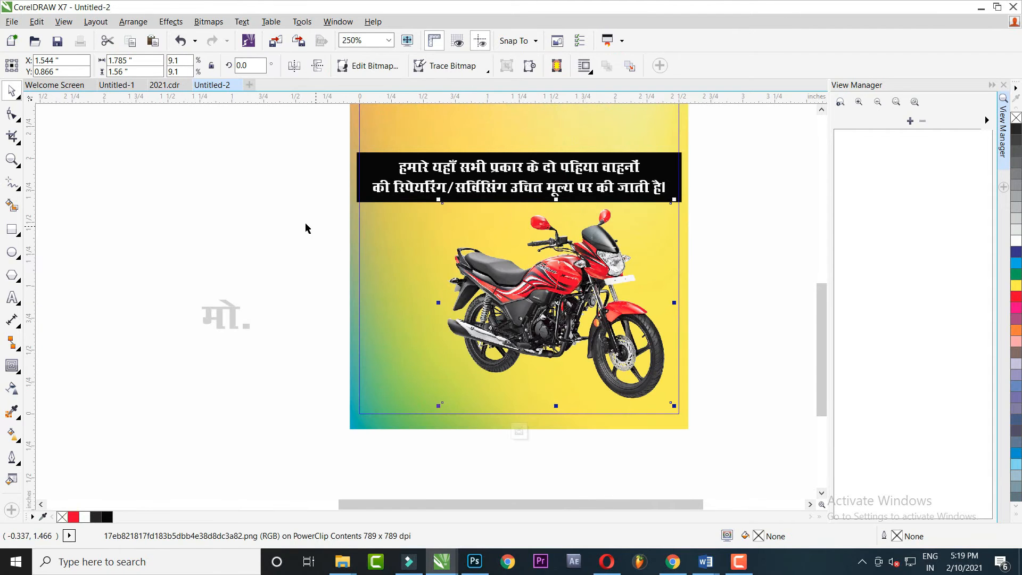
{"action": "left_click", "coordinate": [260, 212], "text": "ctrl"}
{"action": "scroll", "coordinate": [494, 358], "scroll_direction": "up", "scroll_amount": 2}
Fill the address arrow red, then shrink the पता- text slightly and centre it on the arrow
{"action": "scroll", "coordinate": [413, 415], "scroll_direction": "down", "scroll_amount": 1}
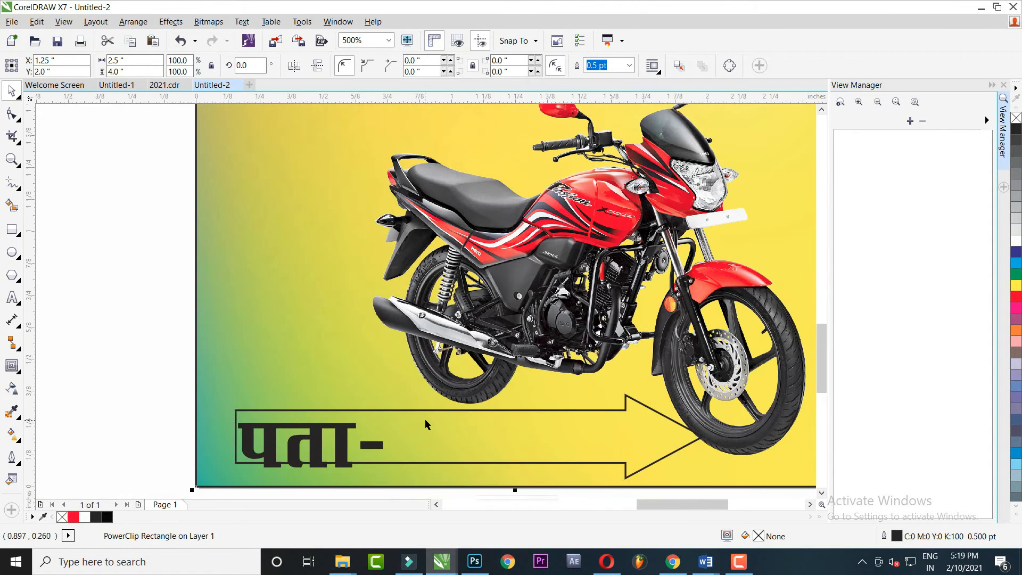
{"action": "left_click", "coordinate": [456, 433]}
{"action": "left_click_drag", "start_coordinate": [456, 433], "coordinate": [464, 388]}
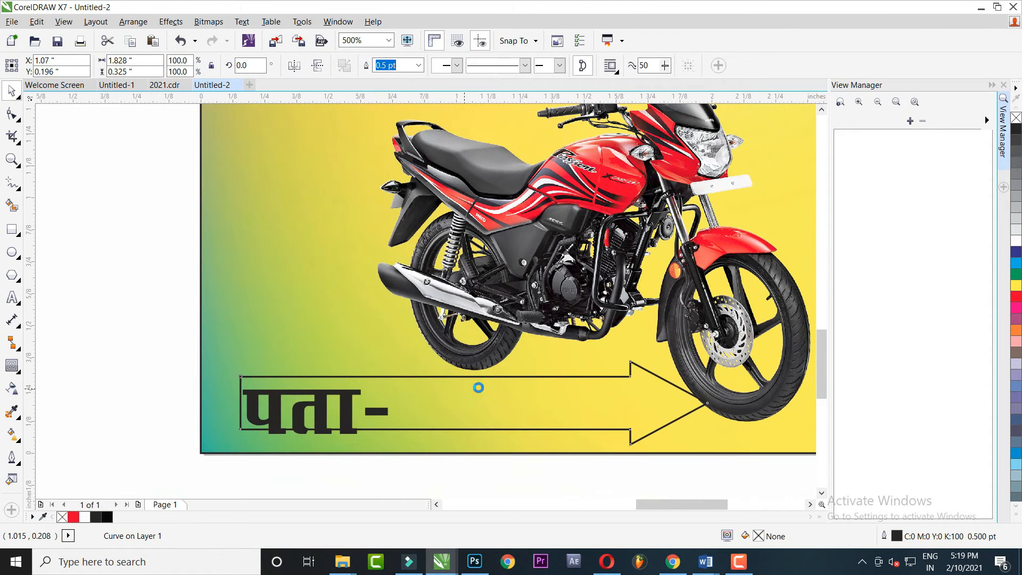
{"action": "left_click", "coordinate": [1017, 298]}
{"action": "left_click_drag", "start_coordinate": [103, 278], "coordinate": [538, 477]}
{"action": "key", "text": "Up"}
{"action": "left_click_drag", "start_coordinate": [391, 436], "coordinate": [368, 427]}
{"action": "left_click", "coordinate": [368, 423], "text": "shift"}
{"action": "key", "text": "e"}
{"action": "left_click", "coordinate": [475, 427]}
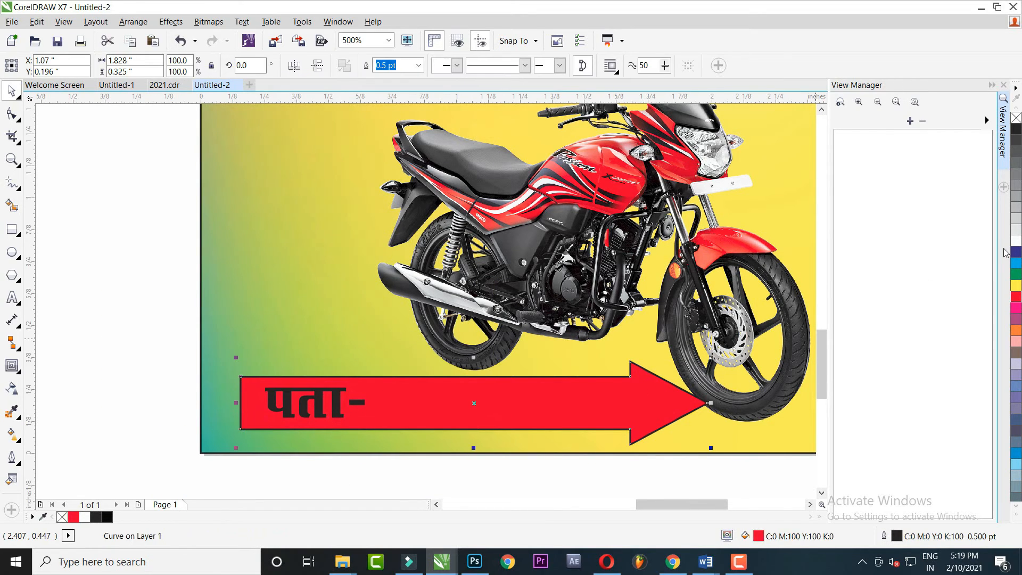
Extend the label to 'पता- लिखना है', shrink it, centre it on the arrow and make it white
{"action": "double_click", "coordinate": [365, 400]}
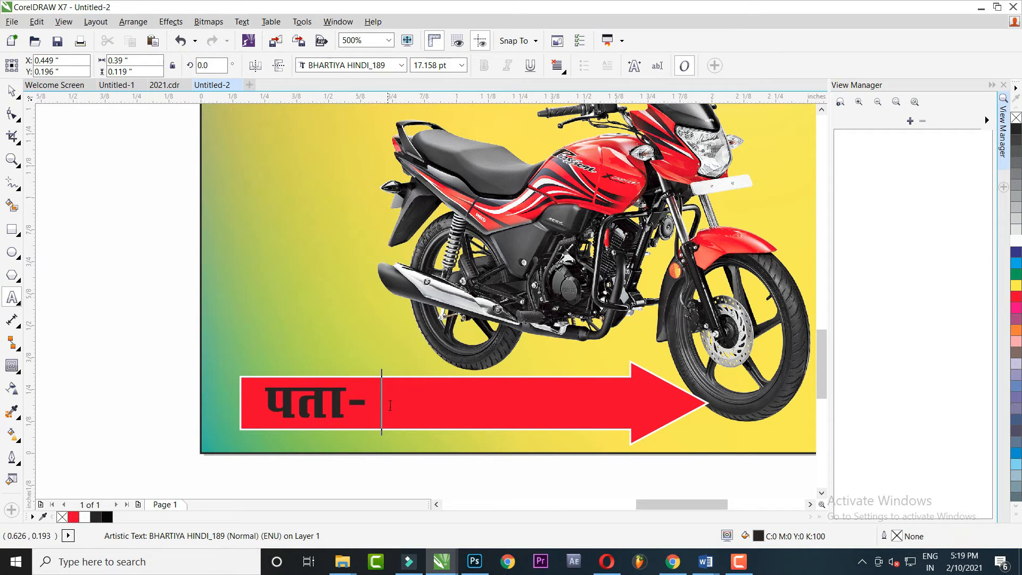
{"action": "type", "text": "लिखना"}
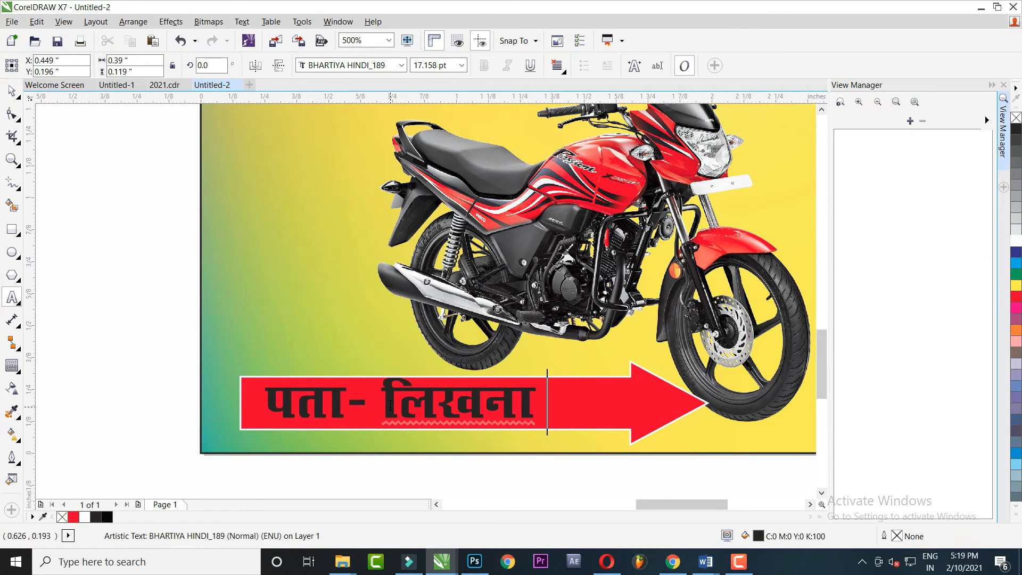
{"action": "type", "text": " है"}
{"action": "left_click", "coordinate": [12, 91]}
{"action": "left_click_drag", "start_coordinate": [580, 373], "coordinate": [563, 383]}
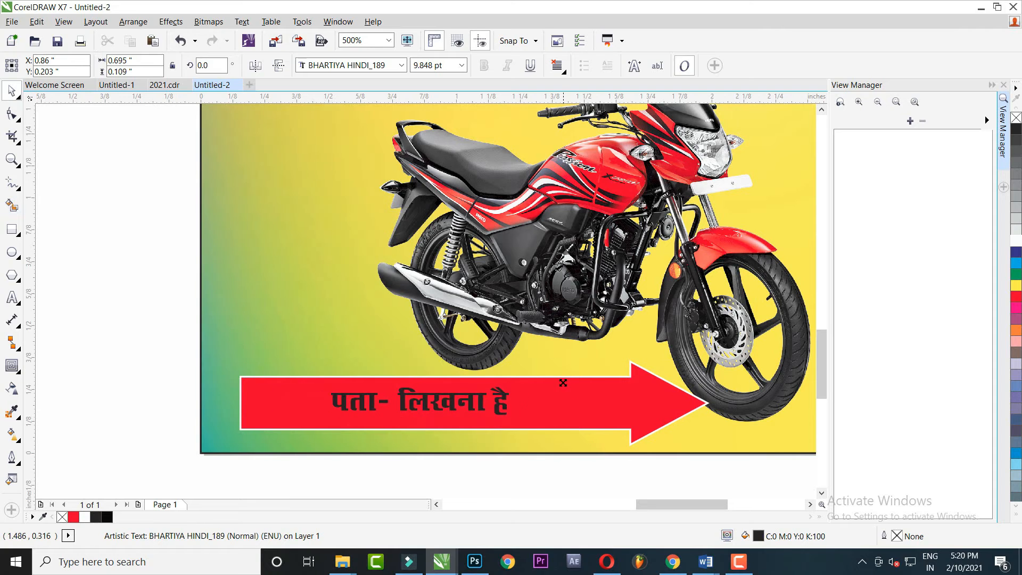
{"action": "left_click", "coordinate": [575, 389], "text": "shift"}
{"action": "key", "text": "c"}
{"action": "key", "text": "e"}
{"action": "left_click_drag", "start_coordinate": [502, 404], "coordinate": [515, 351]}
{"action": "left_click_drag", "start_coordinate": [262, 459], "coordinate": [579, 327]}
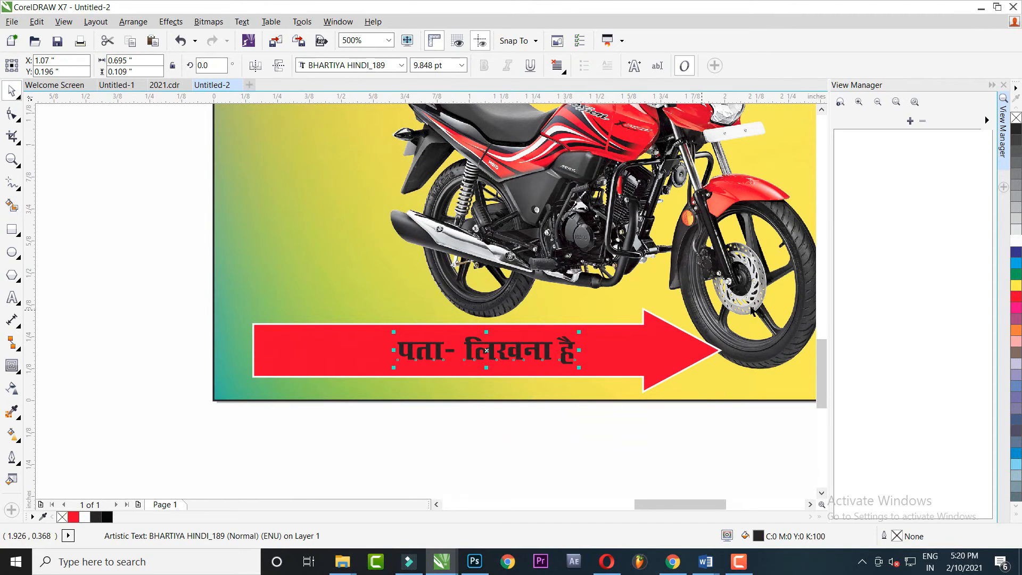
{"action": "left_click", "coordinate": [1015, 241]}
Move the मो. text to the top of the poster and type the shop's mobile number after it
{"action": "scroll", "coordinate": [539, 363], "scroll_direction": "down", "scroll_amount": 2}
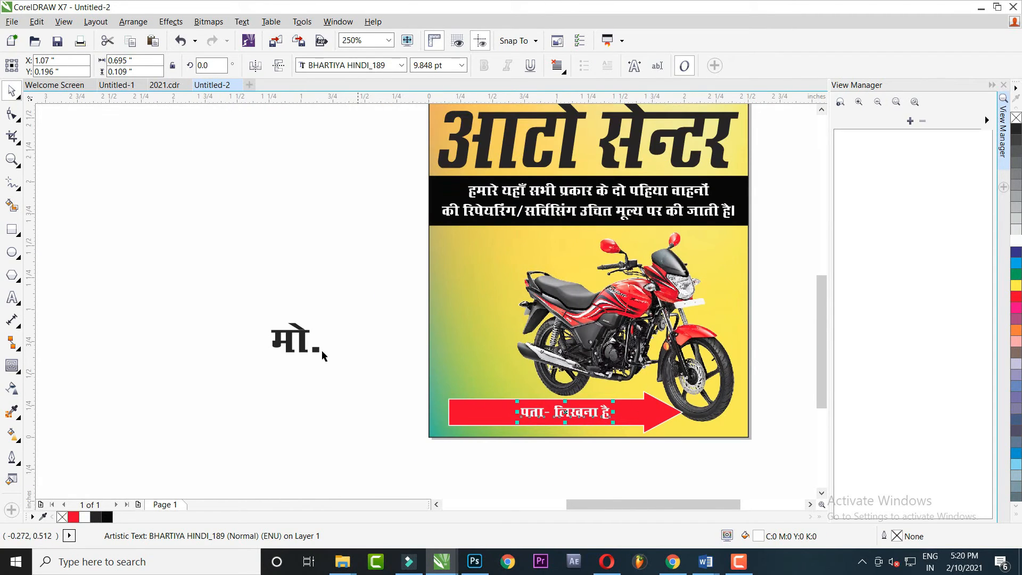
{"action": "left_click_drag", "start_coordinate": [305, 345], "coordinate": [479, 186]}
{"action": "scroll", "coordinate": [466, 384], "scroll_direction": "up", "scroll_amount": 2}
{"action": "scroll", "coordinate": [468, 377], "scroll_direction": "down", "scroll_amount": 2}
{"action": "scroll", "coordinate": [477, 367], "scroll_direction": "down", "scroll_amount": 2}
{"action": "scroll", "coordinate": [479, 186], "scroll_direction": "up", "scroll_amount": 2}
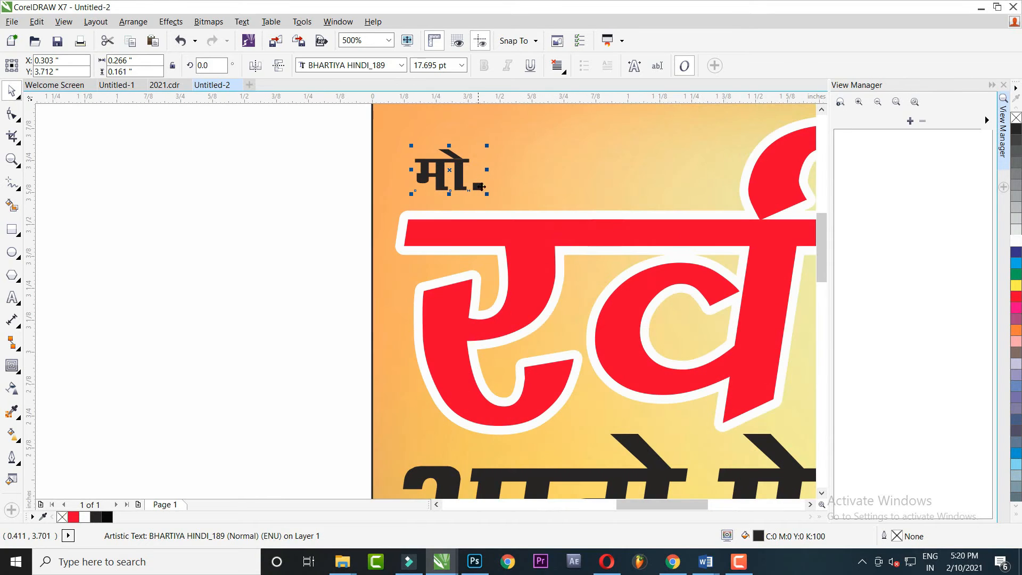
{"action": "double_click", "coordinate": [482, 186]}
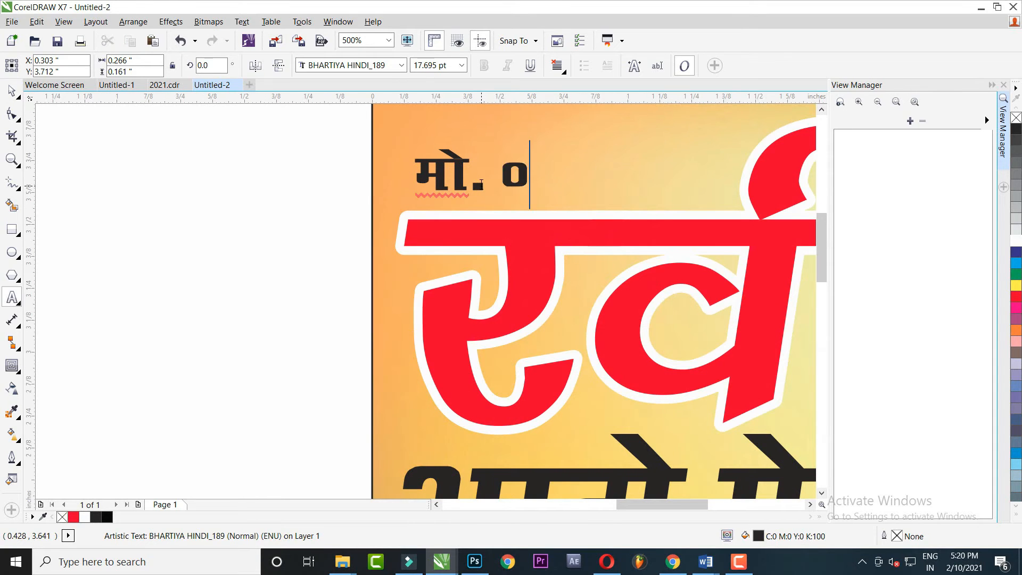
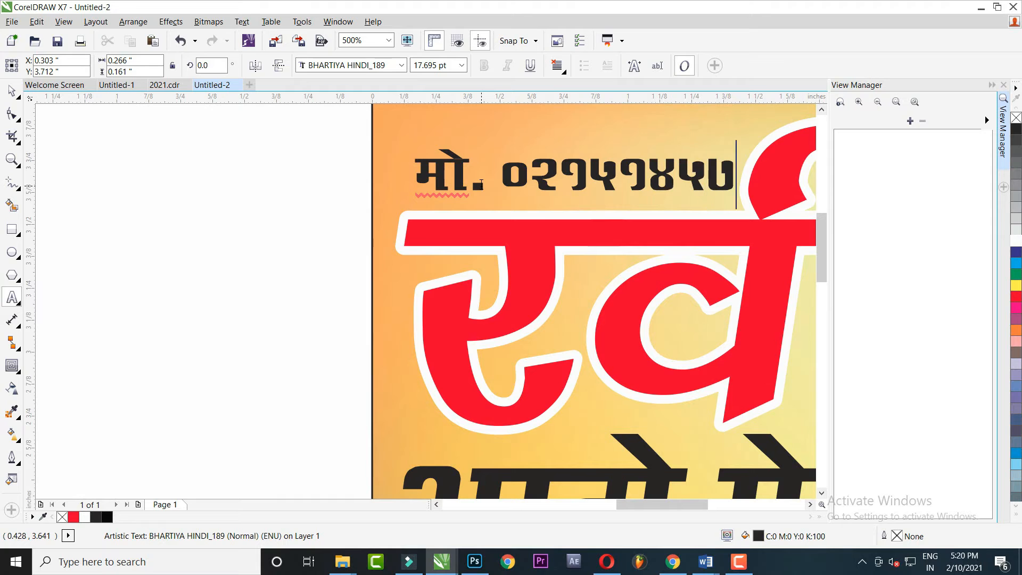
Set the whole मो. line in Kruti Dev 010 at 18.695 pt
{"action": "double_click", "coordinate": [608, 168]}
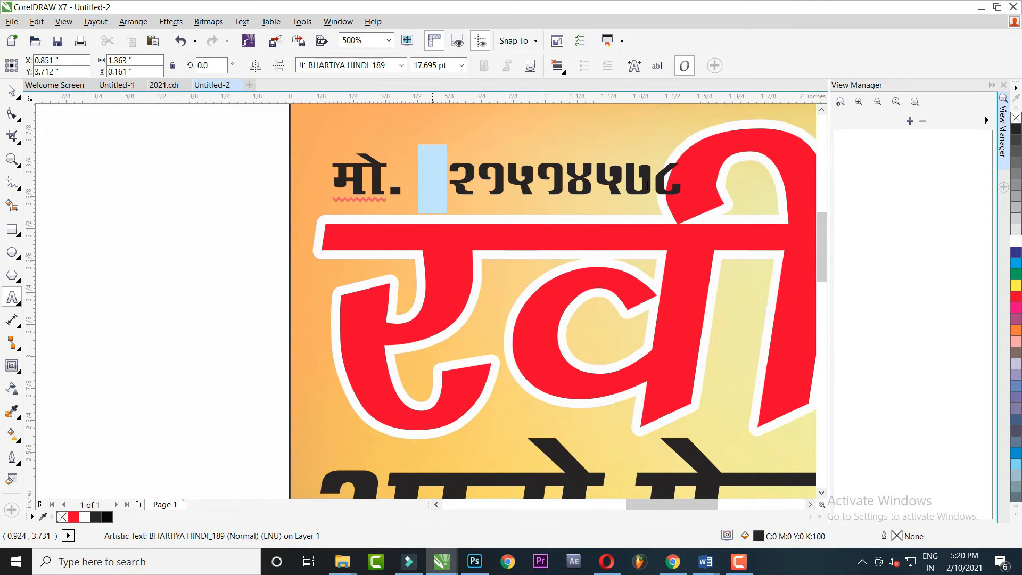
{"action": "left_click", "coordinate": [400, 65]}
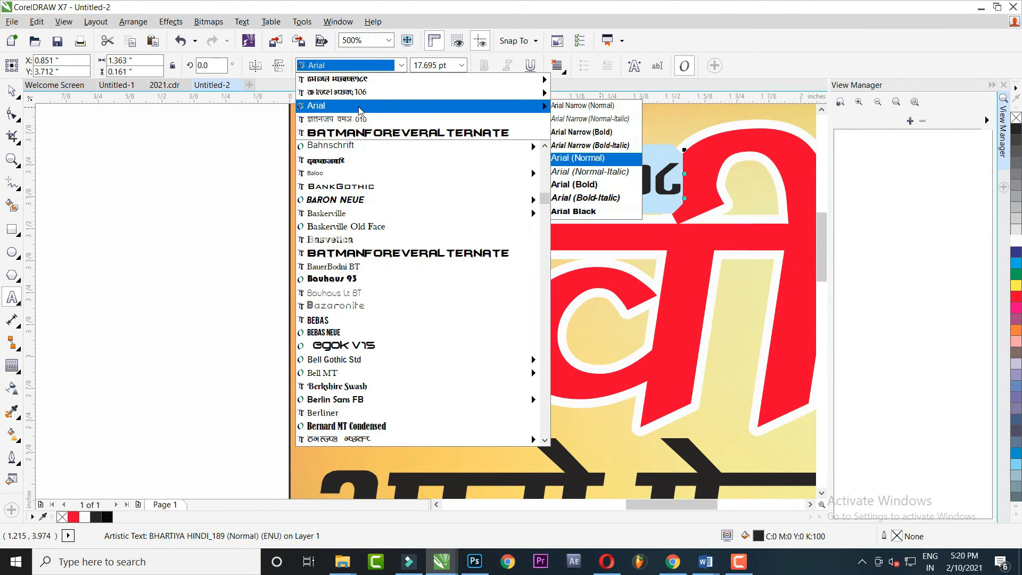
{"action": "left_click", "coordinate": [362, 105]}
{"action": "key", "text": "ctrl+KP_2"}
{"action": "key", "text": "ctrl+KP_2"}
{"action": "key", "text": "ctrl+KP_2"}
{"action": "key", "text": "ctrl+KP_2"}
{"action": "key", "text": "ctrl+KP_2"}
{"action": "key", "text": "ctrl+KP_2"}
{"action": "key", "text": "ctrl+KP_8"}
{"action": "key", "text": "ctrl+KP_8"}
{"action": "key", "text": "ctrl+a"}
{"action": "left_click", "coordinate": [401, 65]}
{"action": "left_click", "coordinate": [375, 103]}
{"action": "key", "text": "ctrl+KP_8"}
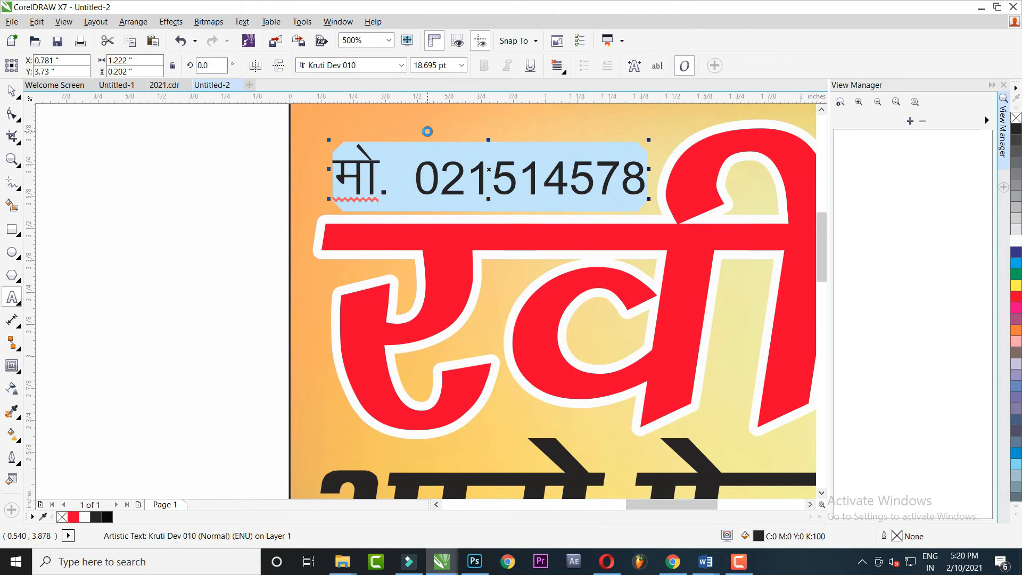
{"action": "left_click", "coordinate": [15, 87]}
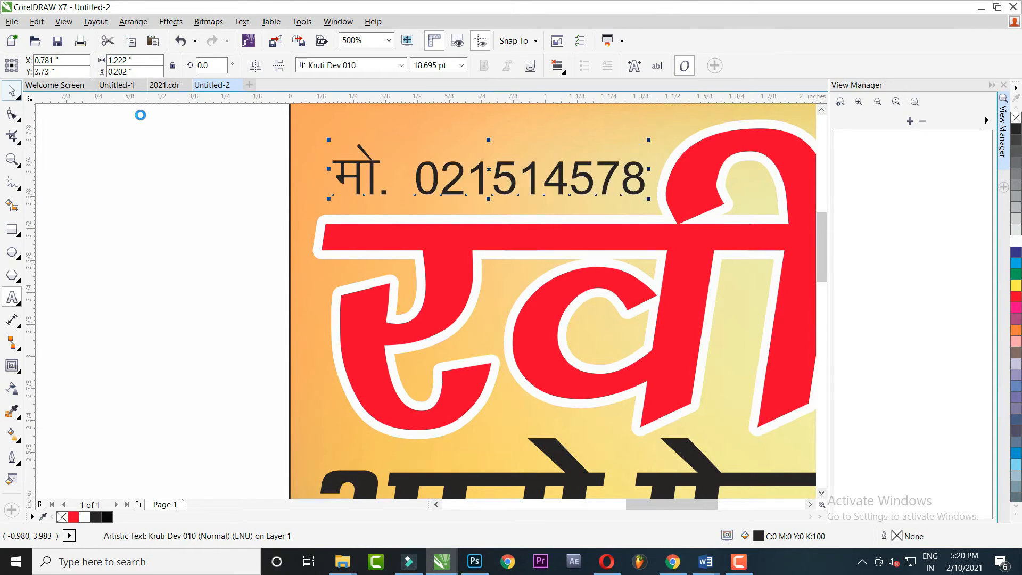
{"action": "scroll", "coordinate": [396, 199], "scroll_direction": "down", "scroll_amount": 2}
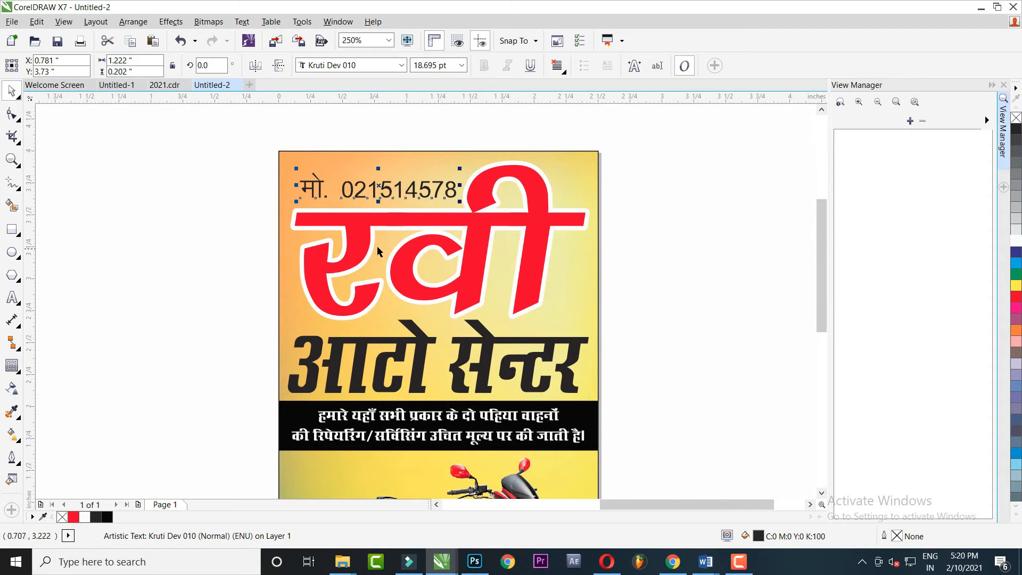
Place a copy of the red रवी headline to the left of the poster
{"action": "left_click", "coordinate": [437, 221]}
{"action": "scroll", "coordinate": [438, 221], "scroll_direction": "up", "scroll_amount": 2}
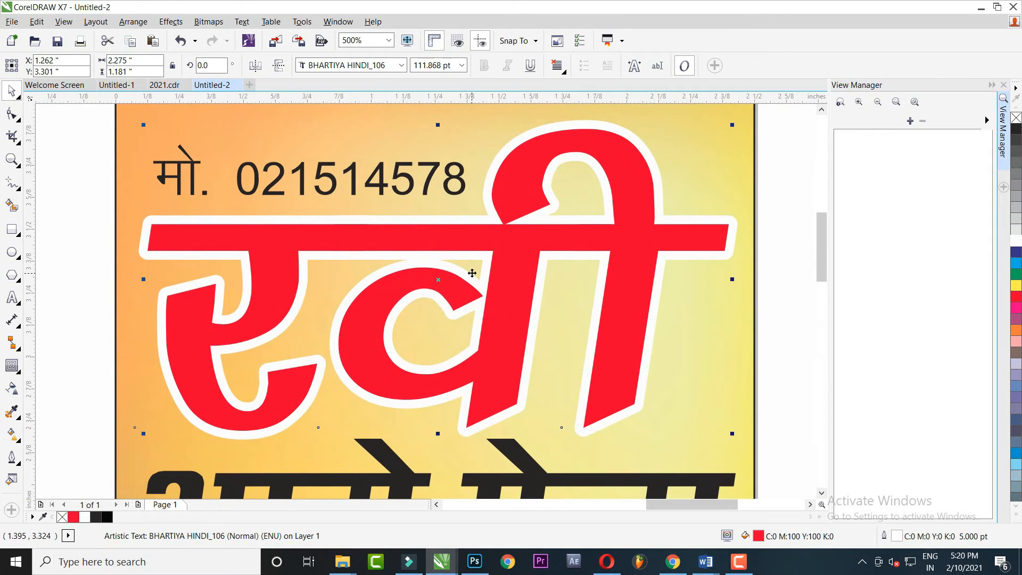
{"action": "scroll", "coordinate": [473, 273], "scroll_direction": "down", "scroll_amount": 2}
{"action": "scroll", "coordinate": [481, 258], "scroll_direction": "left", "scroll_amount": 2}
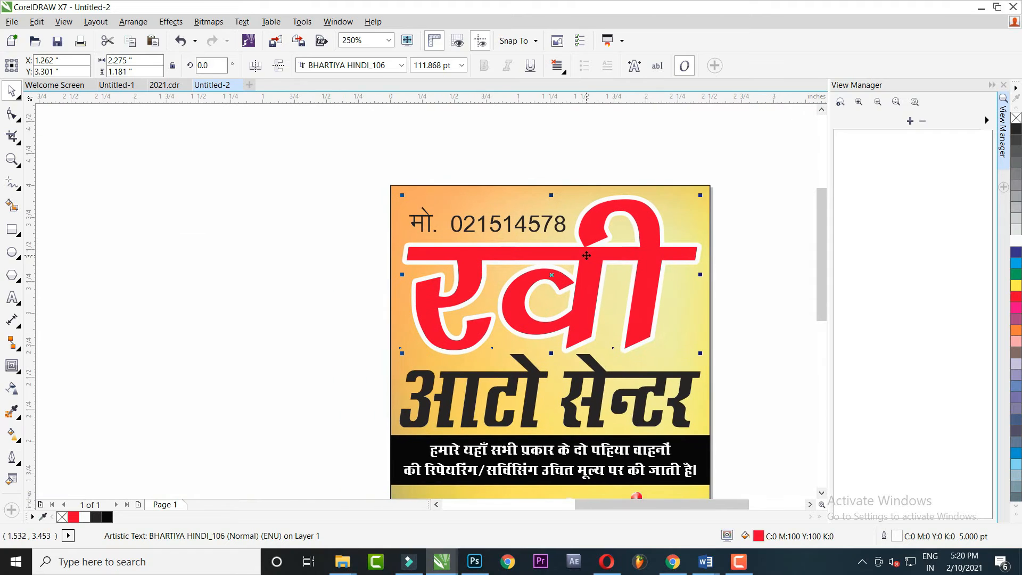
{"action": "right_click", "coordinate": [587, 246]}
{"action": "left_click", "coordinate": [177, 241]}
{"action": "left_click_drag", "start_coordinate": [548, 255], "coordinate": [197, 256]}
Convert the poster's रवी headline to curves, undoing an accidental shift first
{"action": "left_click", "coordinate": [285, 135]}
{"action": "left_click", "coordinate": [478, 256]}
{"action": "scroll", "coordinate": [484, 261], "scroll_direction": "up", "scroll_amount": 1}
{"action": "left_click_drag", "start_coordinate": [503, 271], "coordinate": [353, 231]}
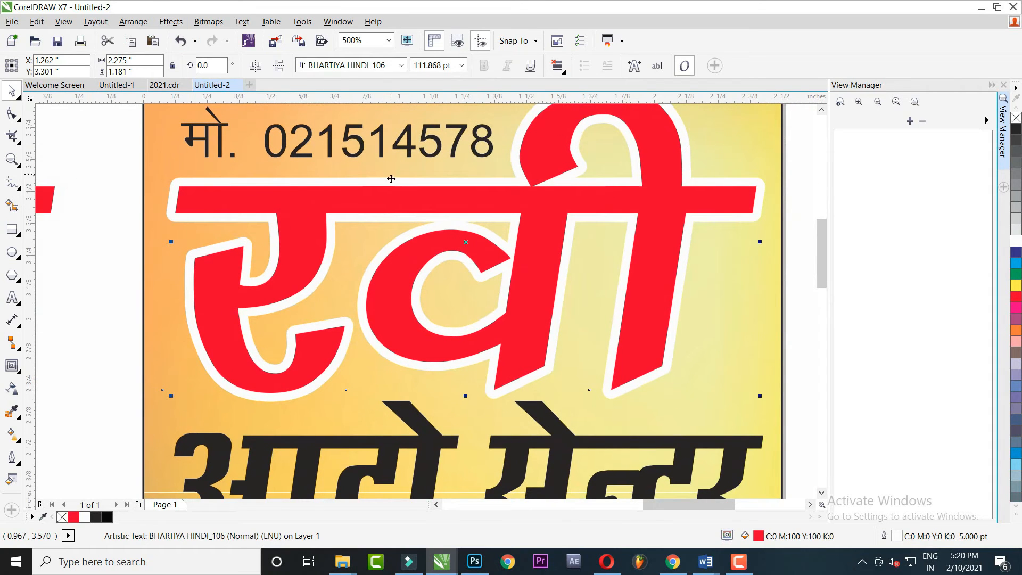
{"action": "left_click_drag", "start_coordinate": [305, 210], "coordinate": [361, 210]}
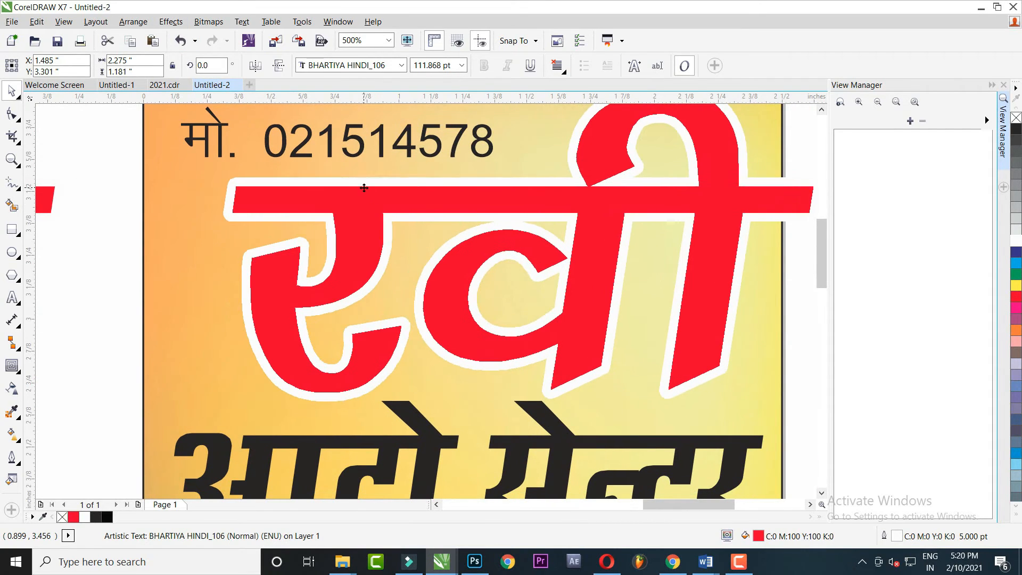
{"action": "key", "text": "ctrl+z"}
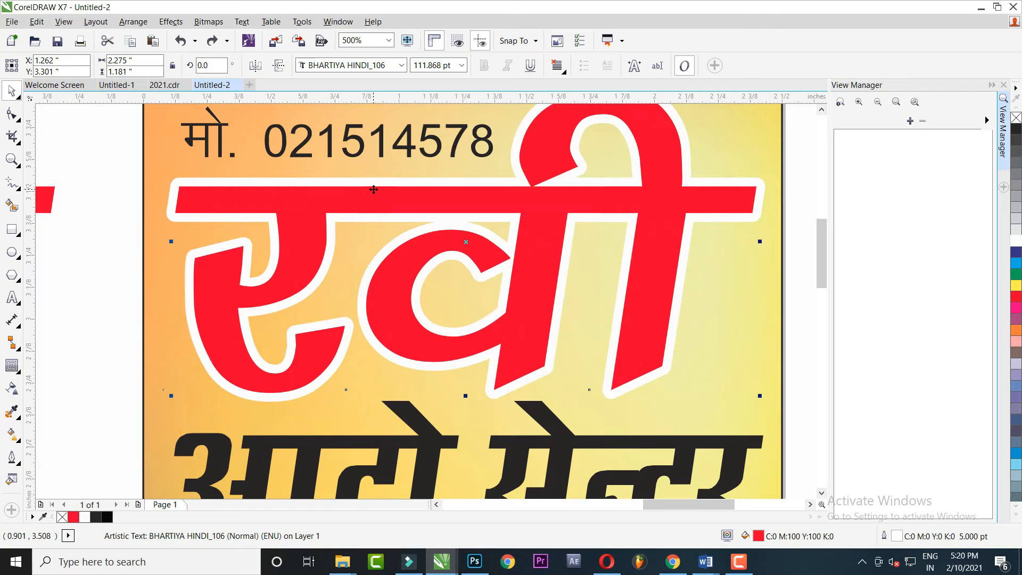
{"action": "right_click", "coordinate": [375, 185]}
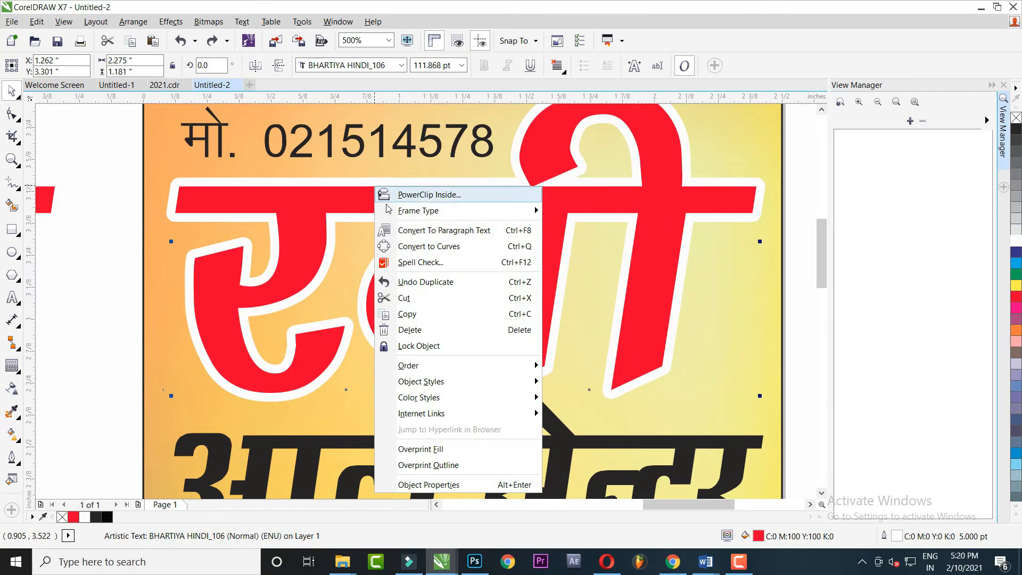
{"action": "left_click", "coordinate": [433, 251]}
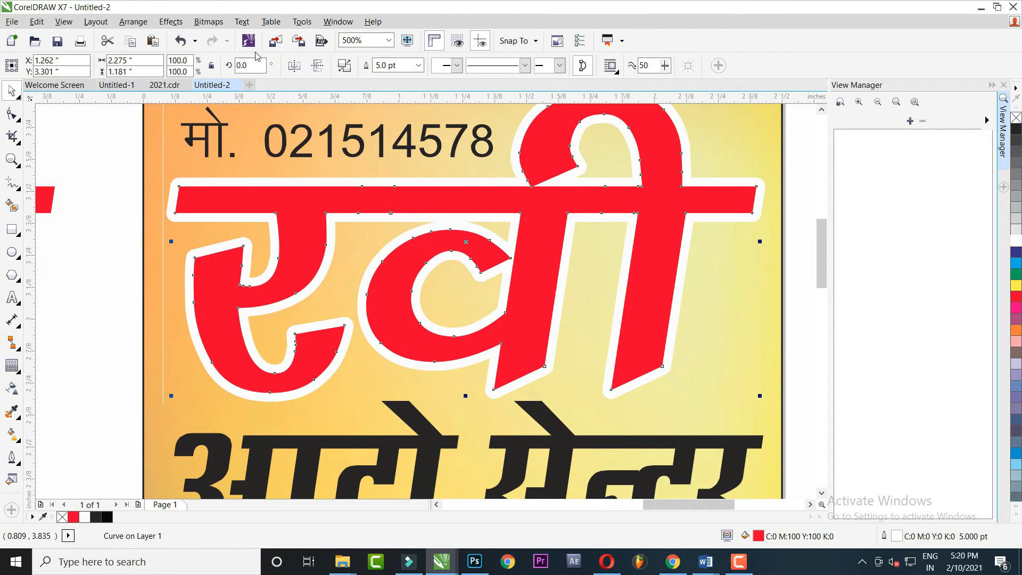
{"action": "left_click", "coordinate": [171, 22]}
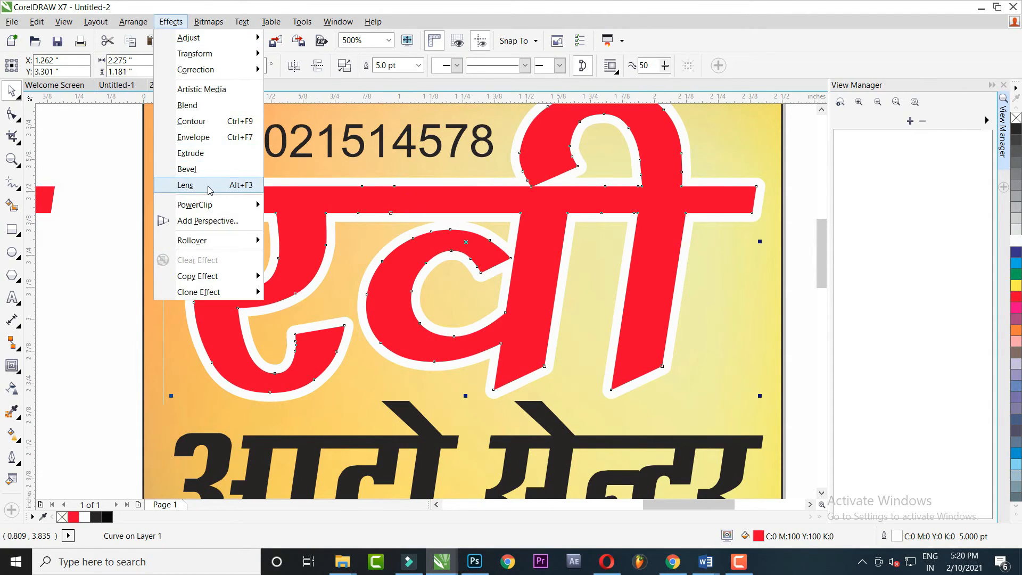
Bevel the रवी headline with a soft edge, a lower light altitude and a darker light colour
{"action": "left_click", "coordinate": [187, 169]}
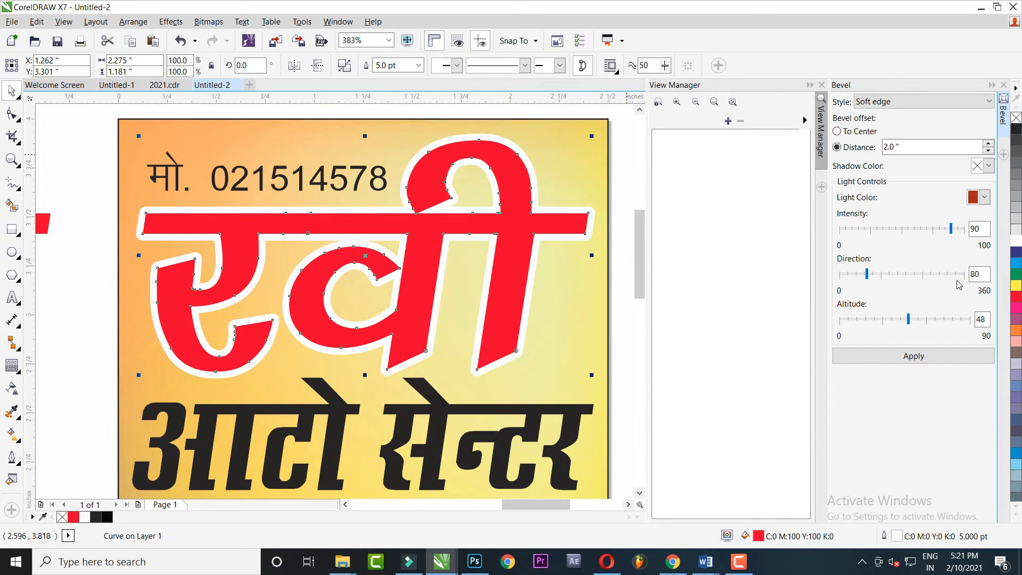
{"action": "left_click_drag", "start_coordinate": [906, 319], "coordinate": [903, 321]}
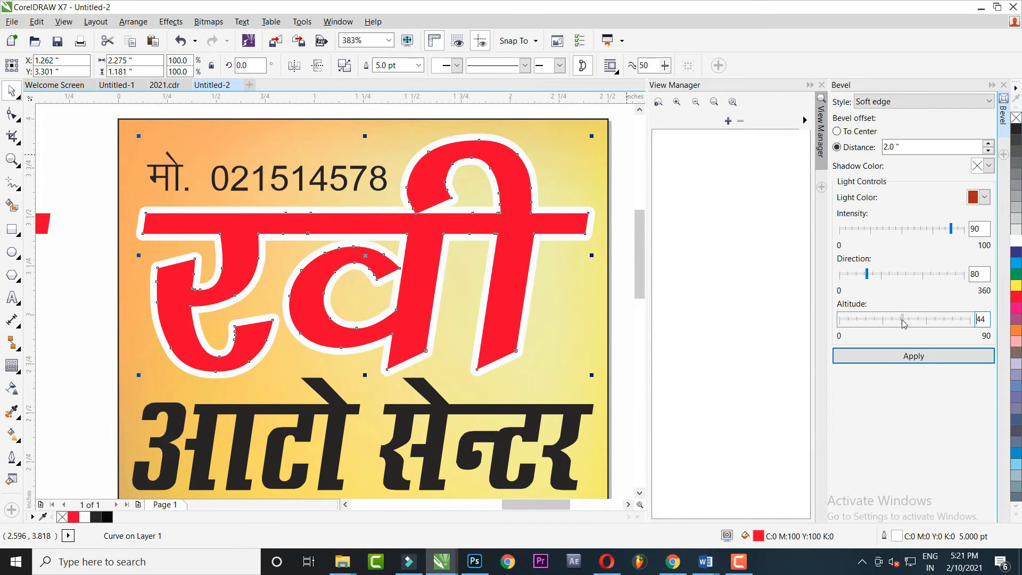
{"action": "left_click", "coordinate": [984, 197]}
{"action": "left_click", "coordinate": [967, 296]}
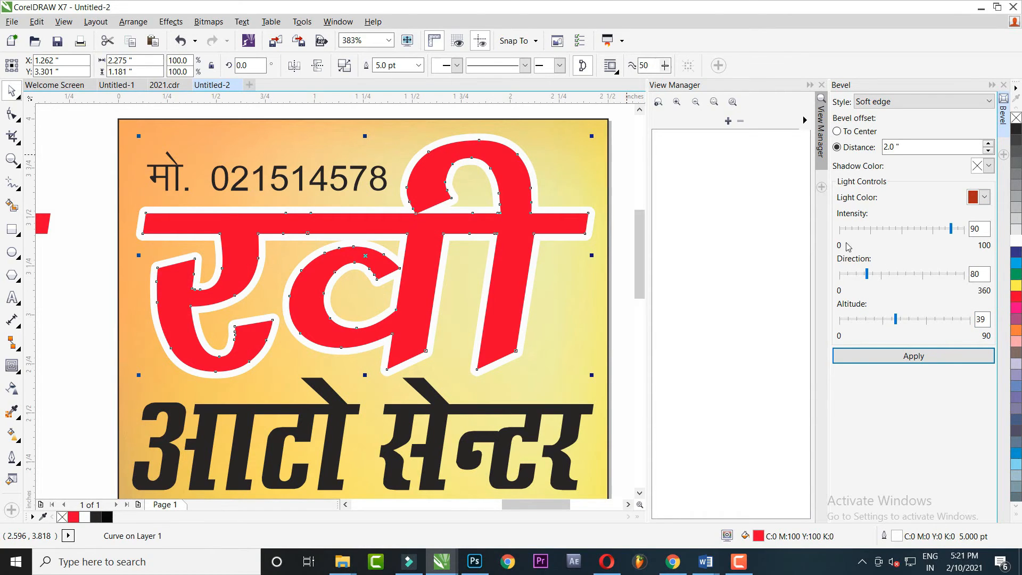
{"action": "left_click_drag", "start_coordinate": [713, 356], "coordinate": [713, 362]}
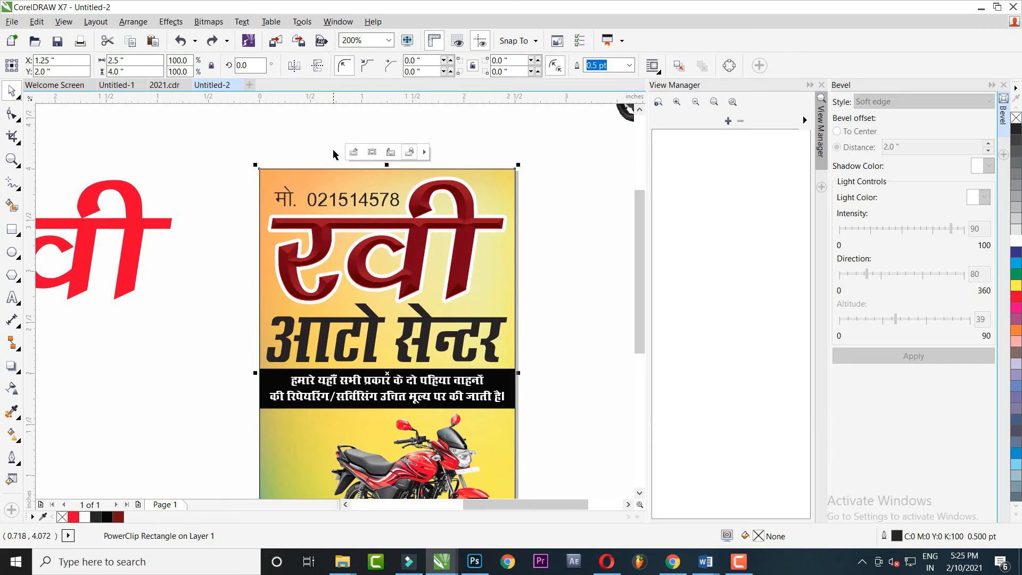
Break the bevel apart from the रवी headline and delete the separated bevel bitmap
{"action": "left_click", "coordinate": [401, 200]}
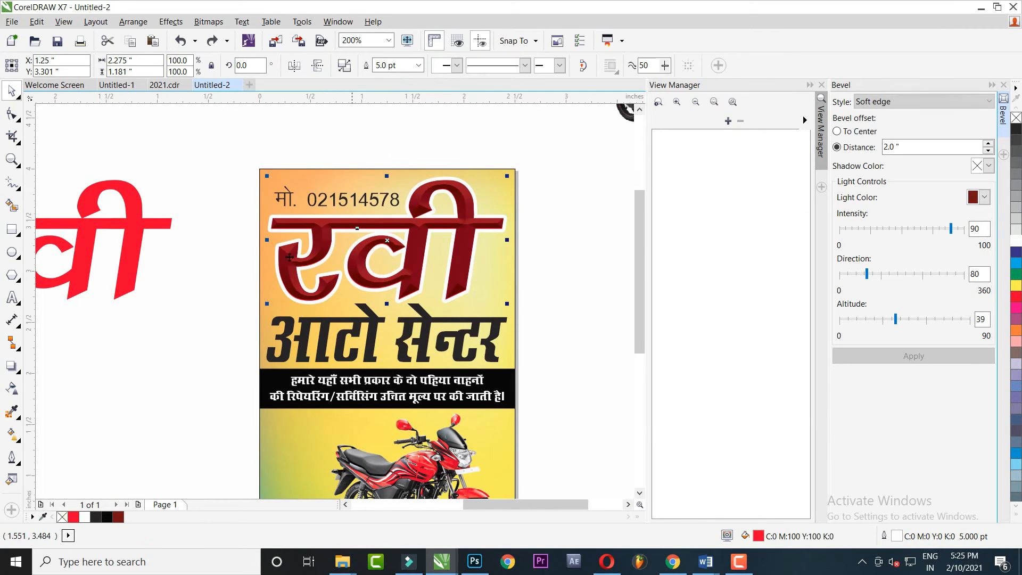
{"action": "right_click", "coordinate": [400, 200]}
{"action": "left_click", "coordinate": [354, 230]}
{"action": "right_click", "coordinate": [354, 230]}
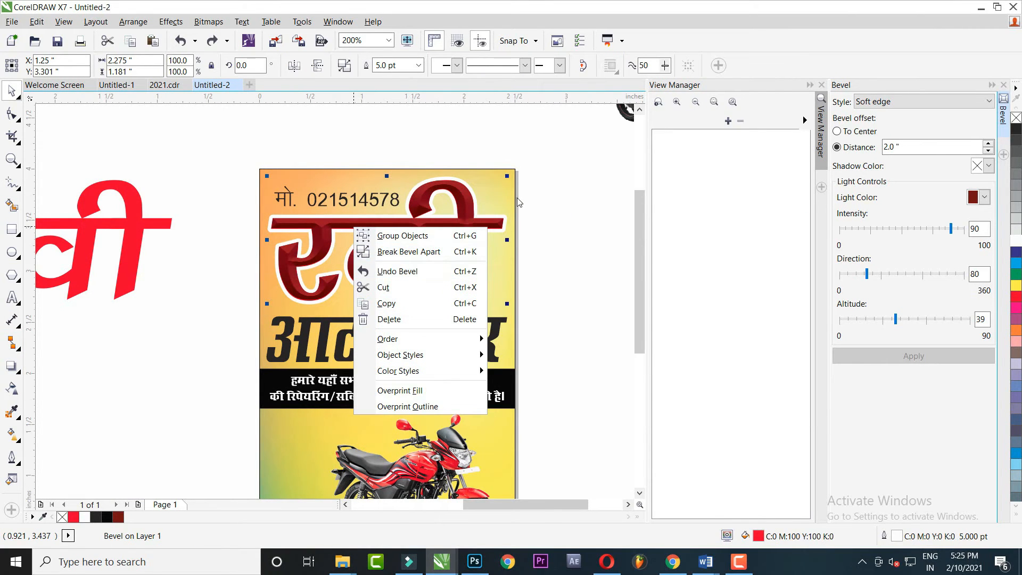
{"action": "left_click", "coordinate": [487, 203]}
{"action": "right_click", "coordinate": [490, 219]}
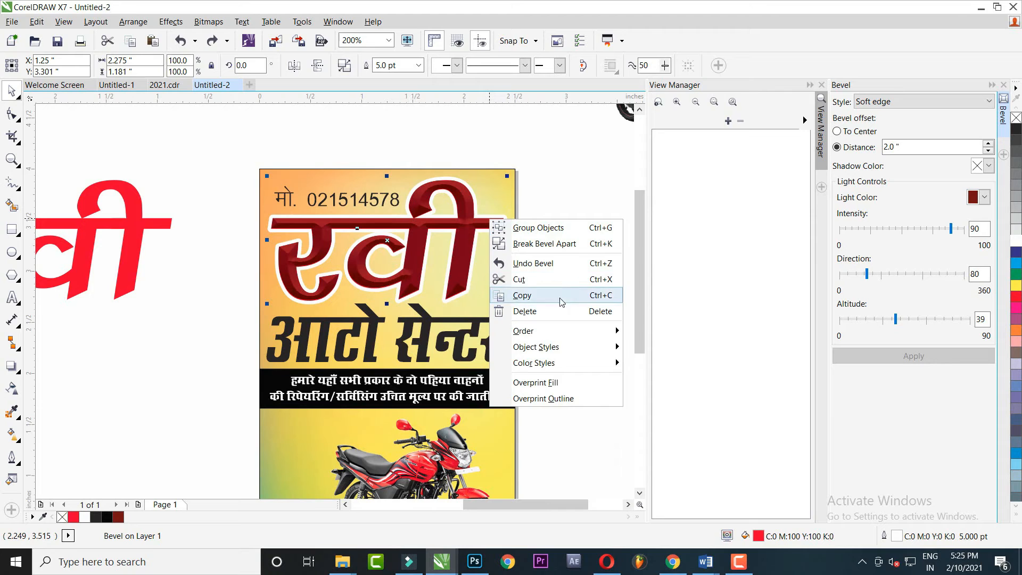
{"action": "left_click", "coordinate": [544, 244]}
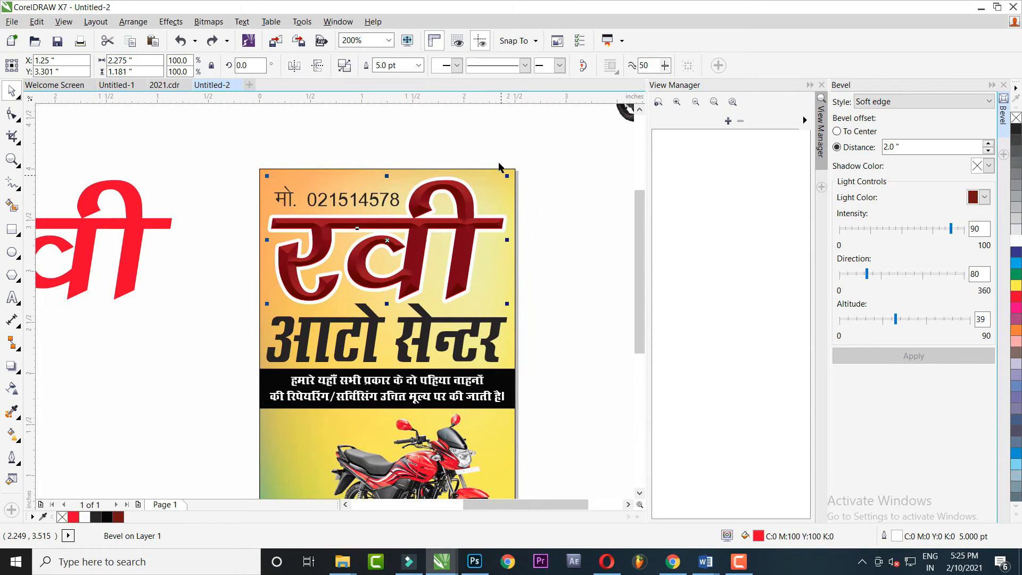
{"action": "mouse_move", "coordinate": [461, 242]}
{"action": "left_mouse_down"}
{"action": "mouse_move", "coordinate": [497, 266]}
{"action": "mouse_move", "coordinate": [477, 241]}
{"action": "left_mouse_up"}
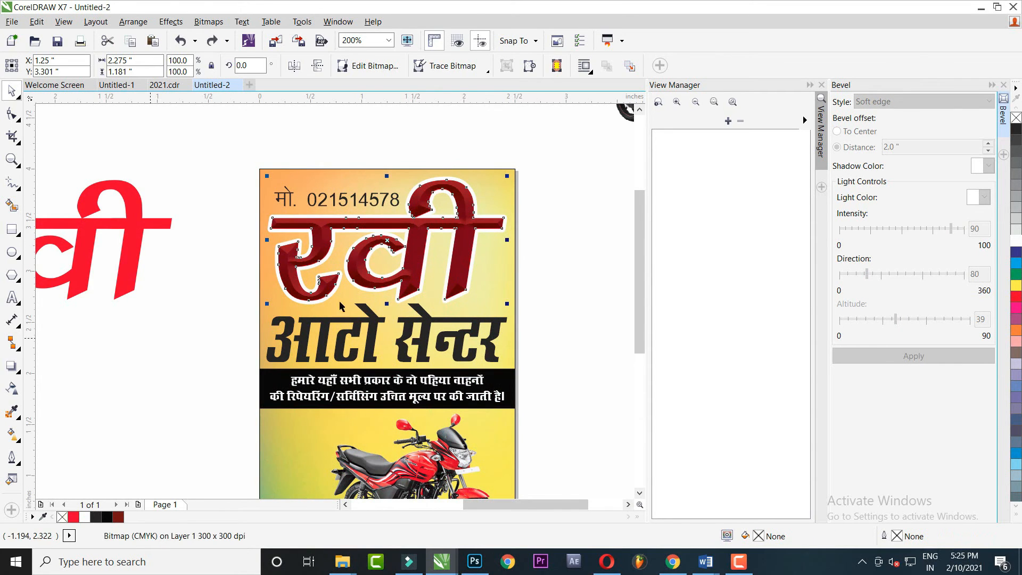
{"action": "key", "text": "Delete"}
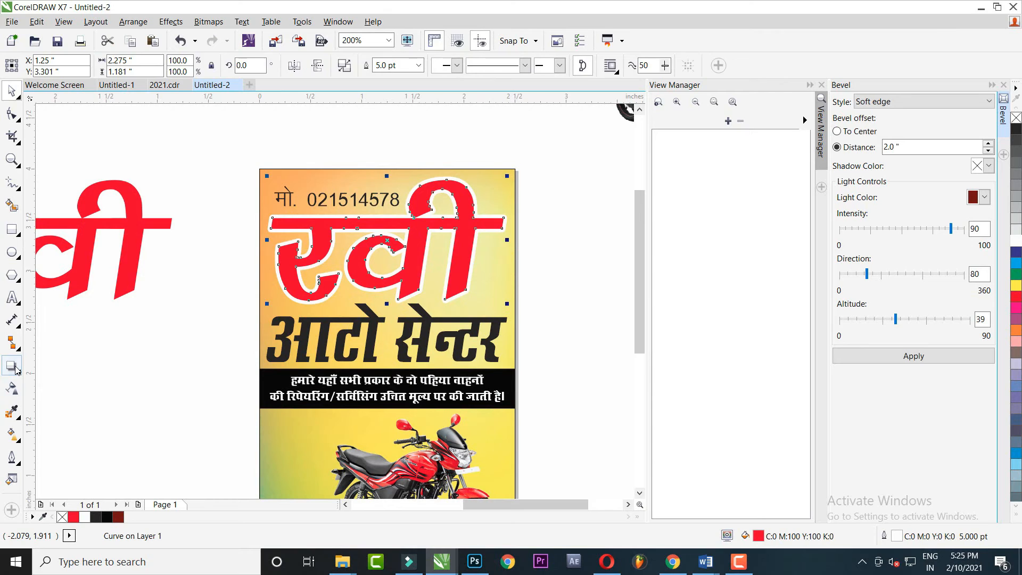
Try drop shadows on the headline, then undo them to restore the bevel bitmap
{"action": "left_click", "coordinate": [16, 369]}
{"action": "left_click_drag", "start_coordinate": [342, 275], "coordinate": [382, 322]}
{"action": "key", "text": "ctrl+z"}
{"action": "left_click_drag", "start_coordinate": [387, 258], "coordinate": [440, 311]}
{"action": "key", "text": "ctrl+z"}
{"action": "key", "text": "ctrl+z"}
Group the beveled headline bitmap with the headline object behind it
{"action": "left_click", "coordinate": [15, 95]}
{"action": "left_click", "coordinate": [469, 190]}
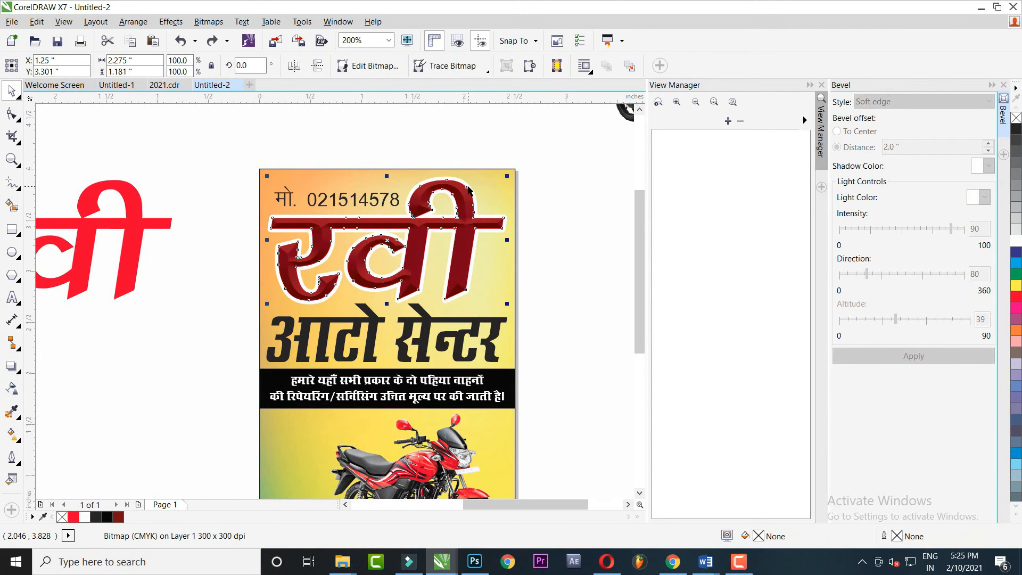
{"action": "left_click", "coordinate": [468, 187], "text": "shift"}
{"action": "key", "text": "ctrl+g"}
{"action": "left_click", "coordinate": [5, 366]}
Add a drop shadow to the headline at opacity 35 and feathering 5, then break it apart
{"action": "left_click_drag", "start_coordinate": [387, 240], "coordinate": [471, 306]}
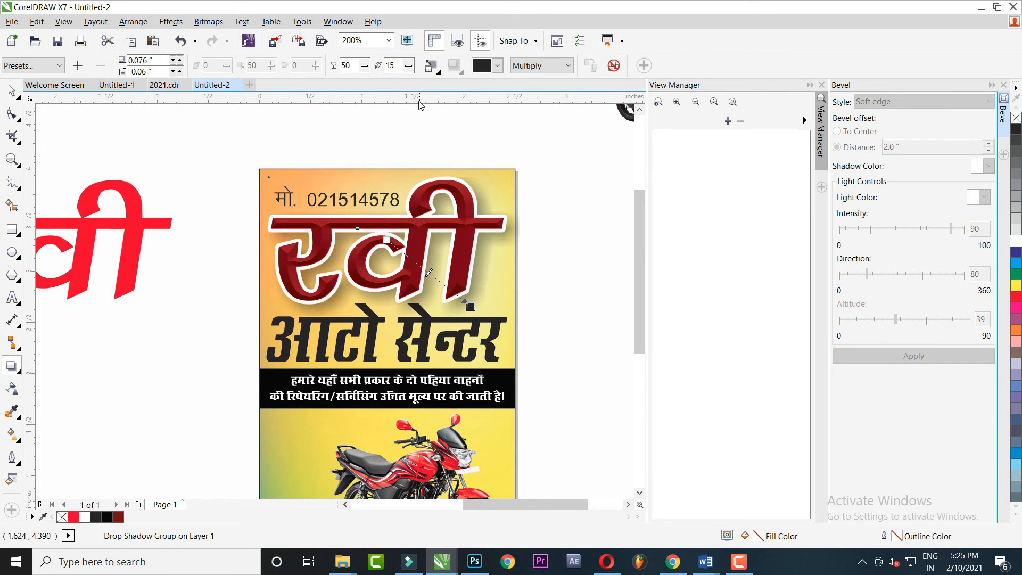
{"action": "key", "text": "Tab"}
{"action": "type", "text": "5"}
{"action": "key", "text": "Return"}
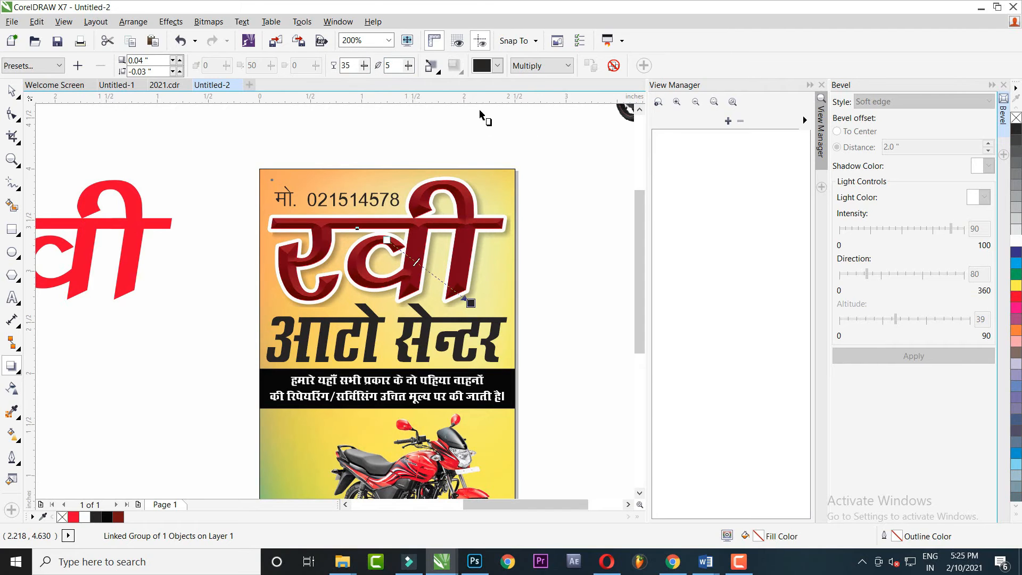
{"action": "key", "text": "ctrl+k"}
Select the red रवी copy beside the page, undoing an accidental nudge of the group
{"action": "left_click", "coordinate": [12, 92]}
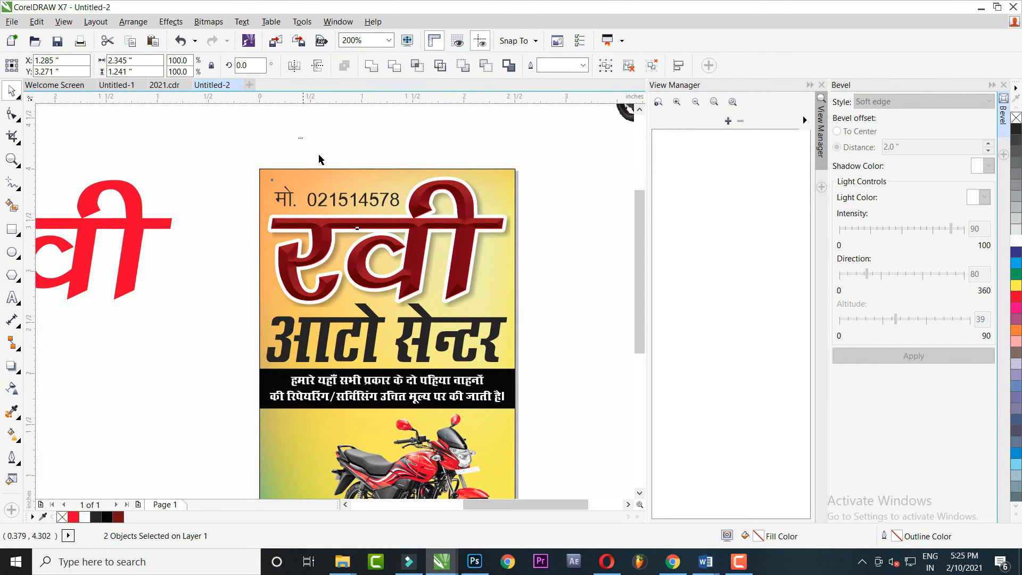
{"action": "left_click", "coordinate": [319, 155]}
{"action": "scroll", "coordinate": [365, 245], "scroll_direction": "up", "scroll_amount": 1}
{"action": "left_click_drag", "start_coordinate": [404, 264], "coordinate": [388, 261]}
{"action": "key", "text": "ctrl+z"}
{"action": "scroll", "coordinate": [388, 261], "scroll_direction": "down", "scroll_amount": 1}
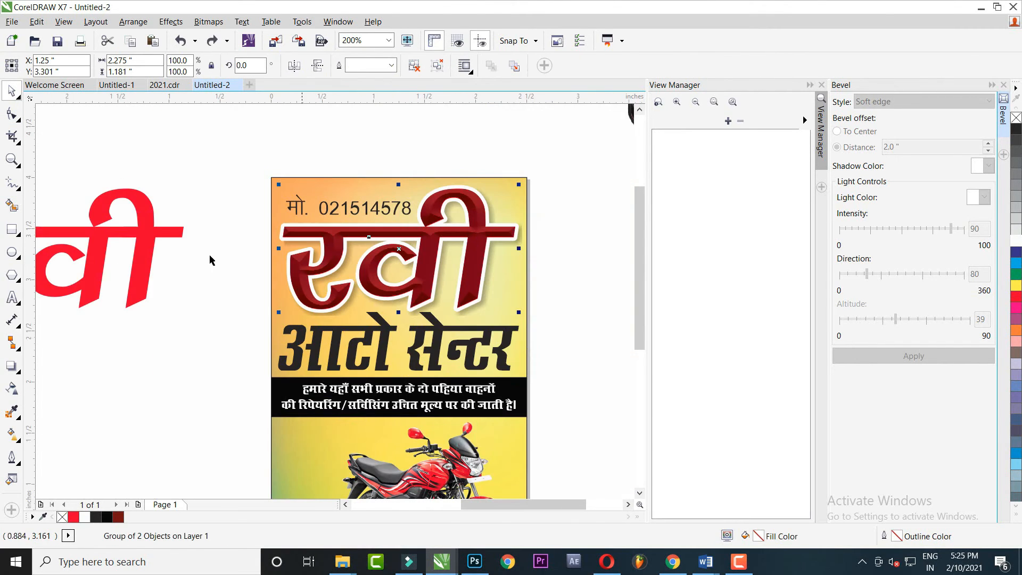
{"action": "left_click", "coordinate": [153, 235]}
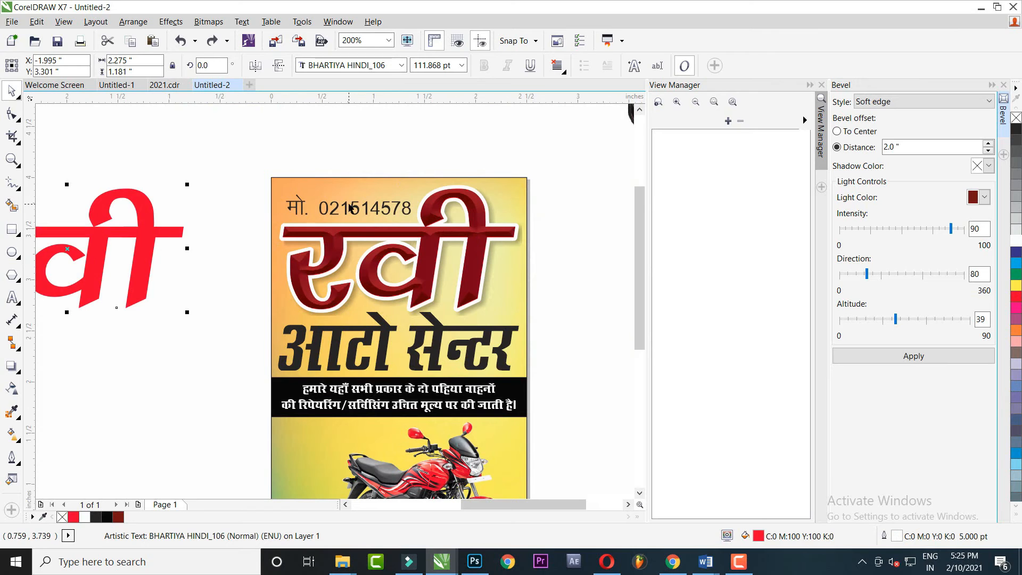
Centre the red रवी copy on the beveled headline and remove its fill
{"action": "key", "text": "c"}
{"action": "left_click", "coordinate": [588, 154]}
{"action": "left_click", "coordinate": [473, 221]}
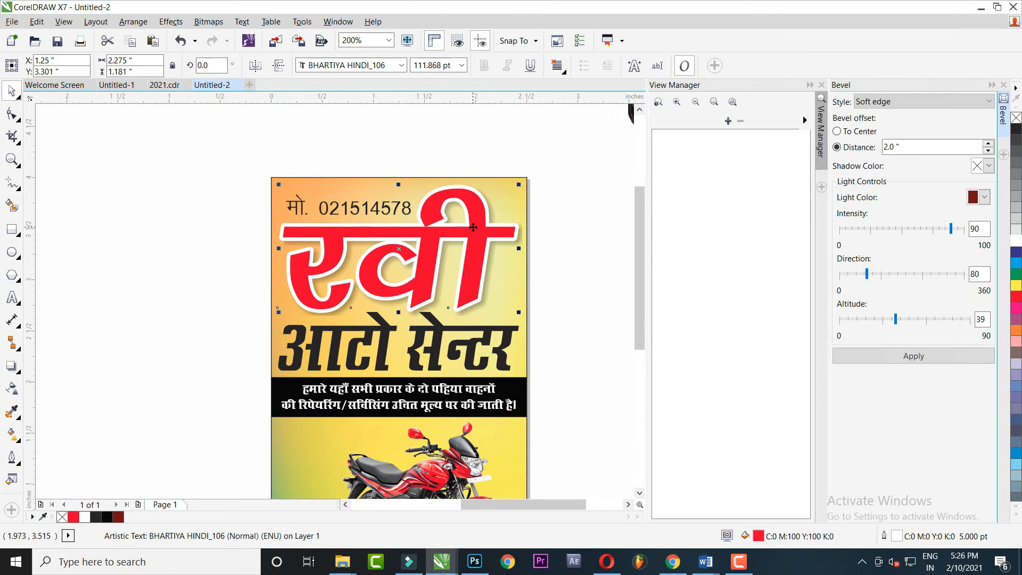
{"action": "scroll", "coordinate": [474, 226], "scroll_direction": "up", "scroll_amount": 1}
{"action": "left_click", "coordinate": [1016, 118]}
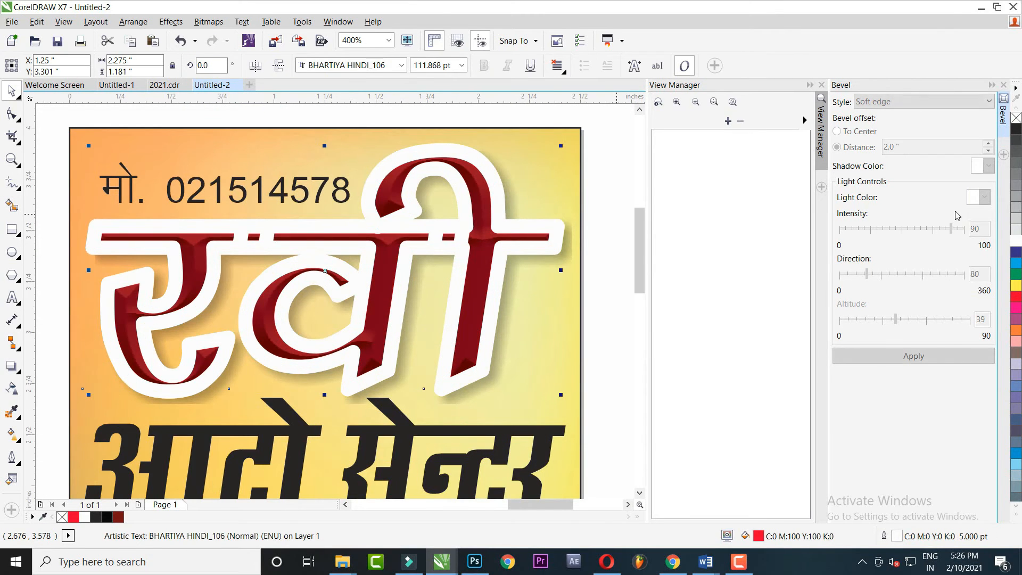
Try 2 pt and then 1 pt outlines on the copy and convert it to curves
{"action": "key", "text": "F12"}
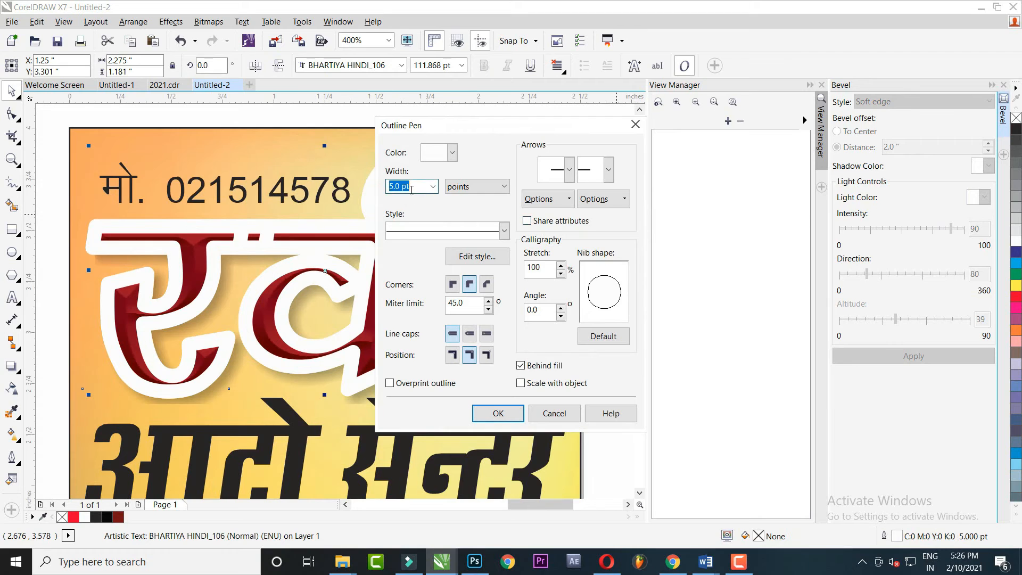
{"action": "type", "text": "2"}
{"action": "key", "text": "Return"}
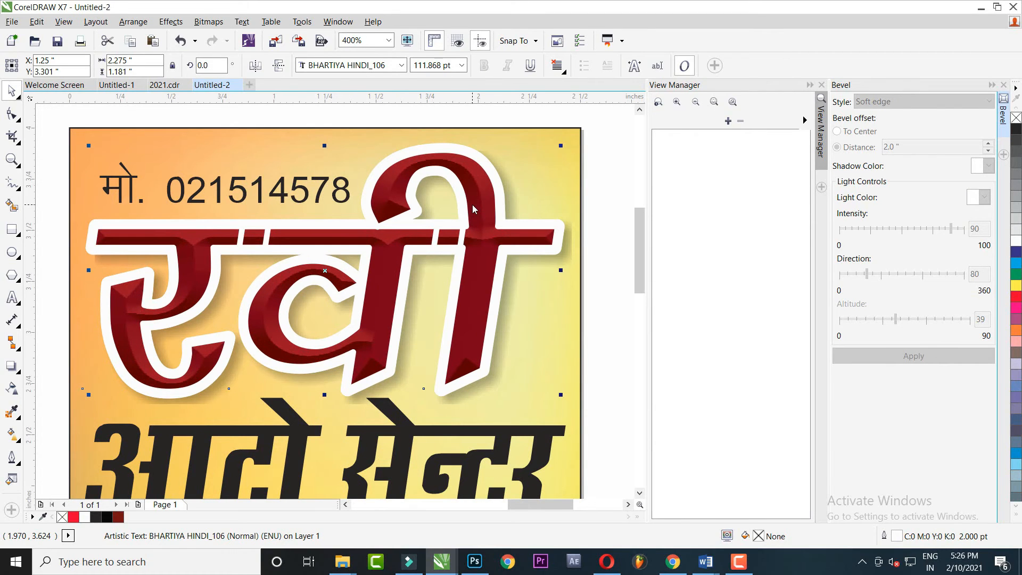
{"action": "key", "text": "F12"}
{"action": "type", "text": "1"}
{"action": "key", "text": "Return"}
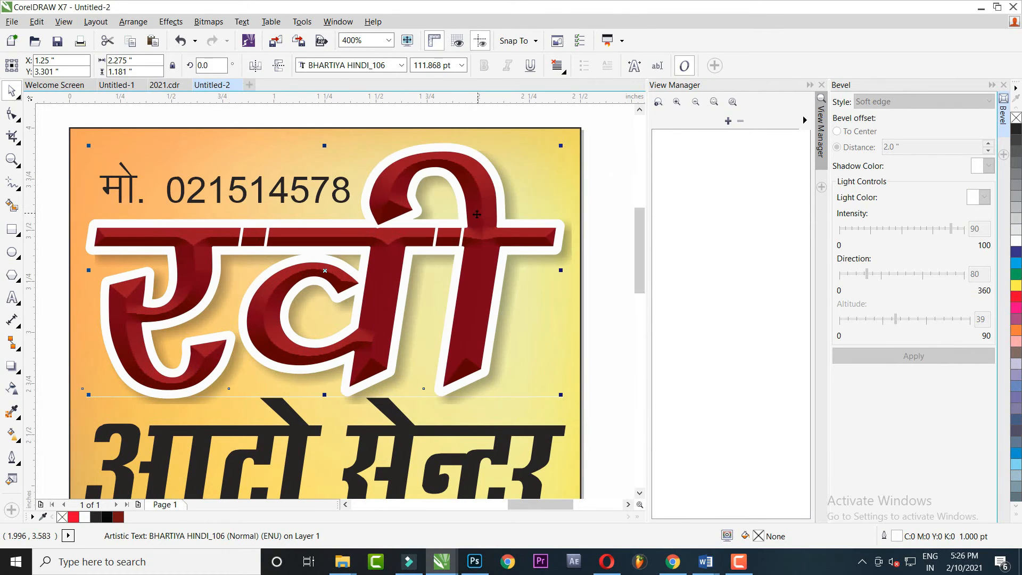
{"action": "key", "text": "ctrl+q"}
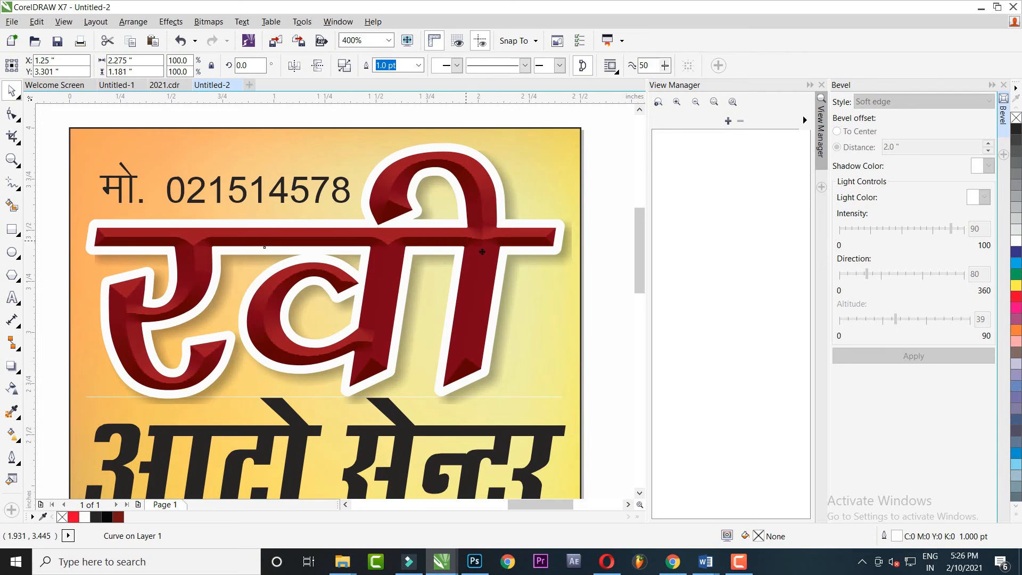
{"action": "left_click", "coordinate": [482, 254]}
{"action": "left_click_drag", "start_coordinate": [527, 248], "coordinate": [509, 255]}
{"action": "key", "text": "ctrl+z"}
Give the outline curve a 0.5 pt magenta outline
{"action": "right_click", "coordinate": [1016, 264]}
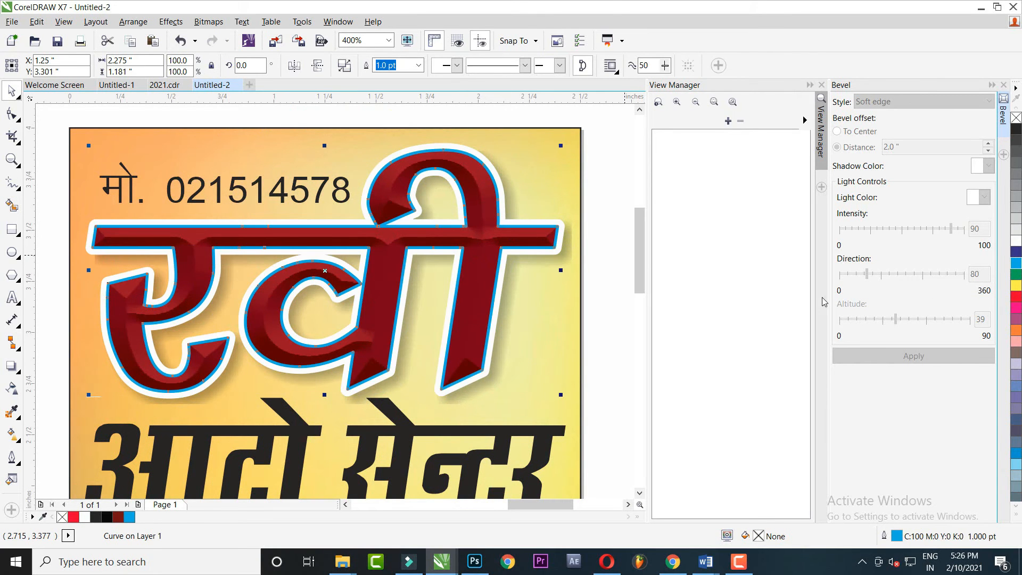
{"action": "key", "text": "F12"}
{"action": "type", "text": "."}
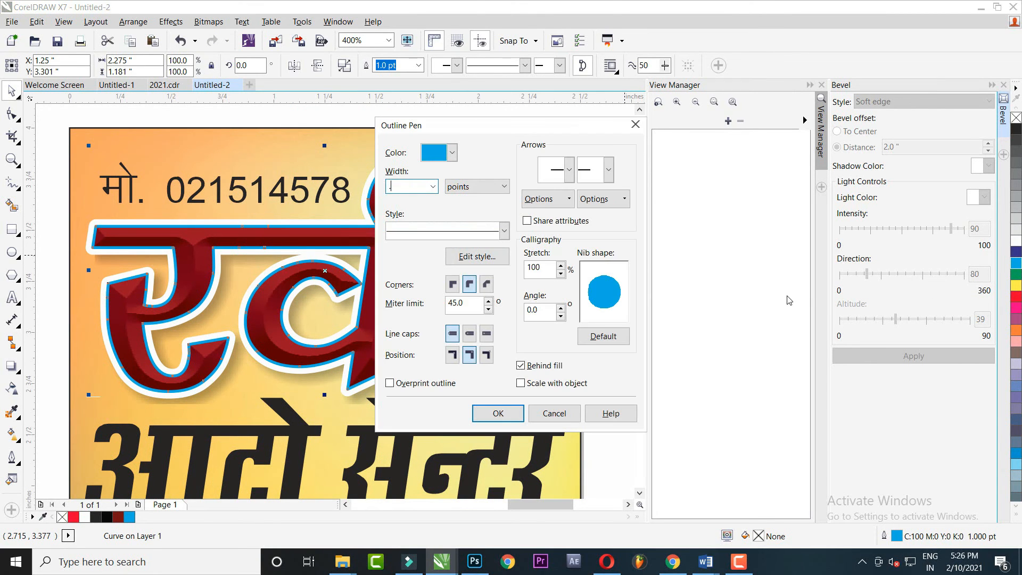
{"action": "type", "text": "5"}
{"action": "key", "text": "Return"}
{"action": "right_click", "coordinate": [1016, 286]}
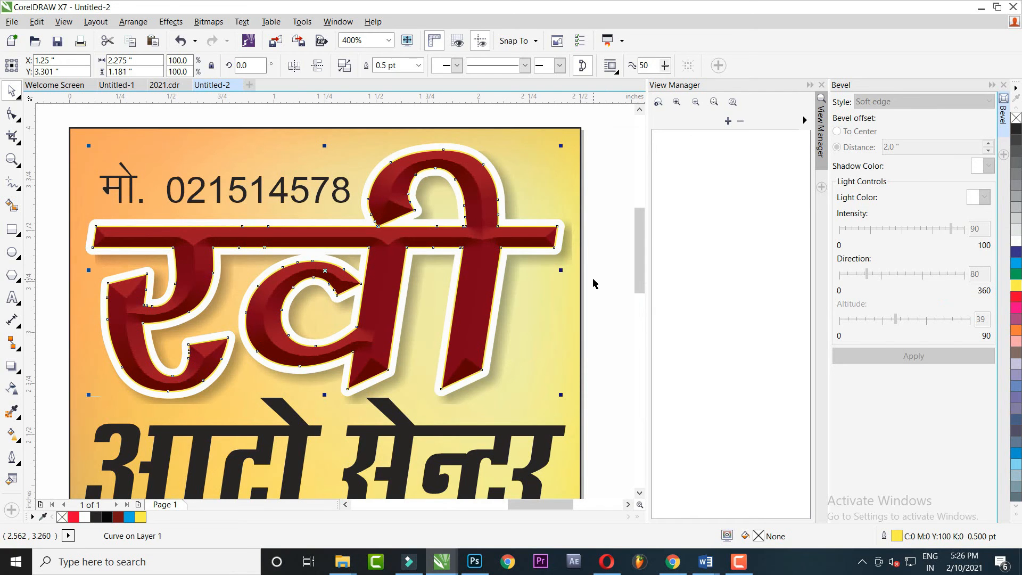
{"action": "right_click", "coordinate": [1016, 130]}
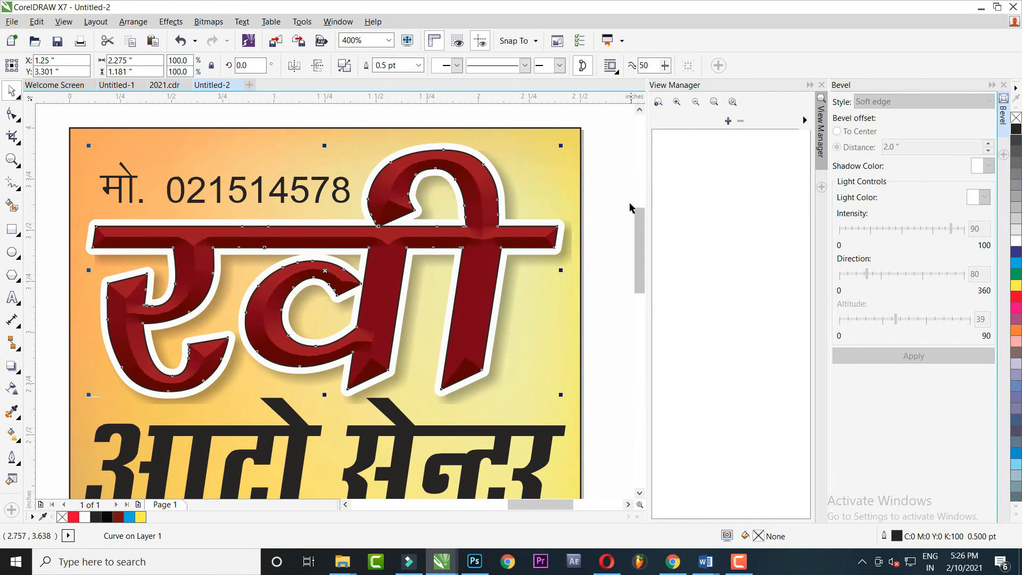
{"action": "right_click", "coordinate": [1017, 307]}
{"action": "scroll", "coordinate": [607, 288], "scroll_direction": "down", "scroll_amount": 1}
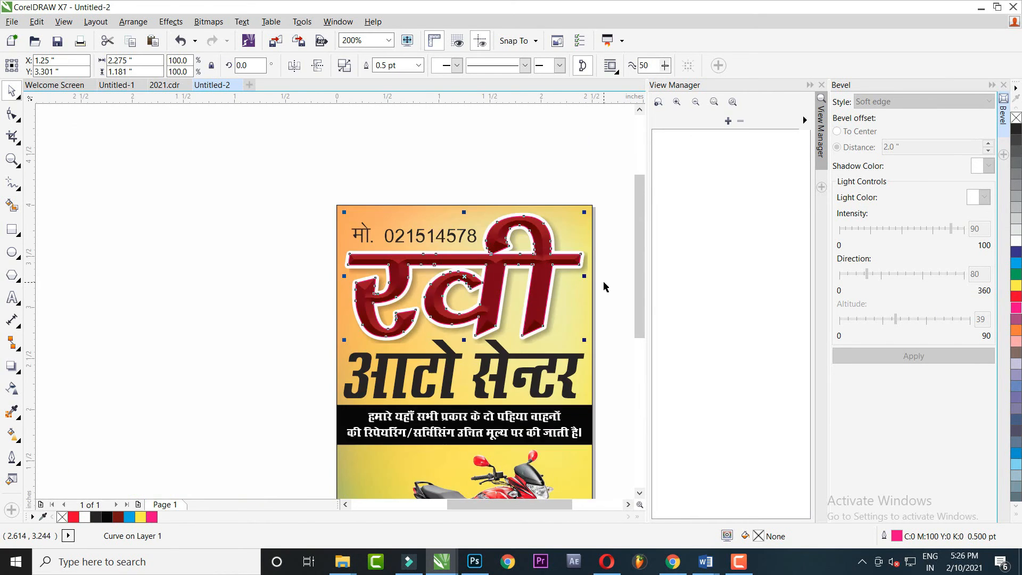
{"action": "key", "text": "Escape"}
Select the आटो सेन्टर text below the headline
{"action": "scroll", "coordinate": [550, 324], "scroll_direction": "up", "scroll_amount": 1}
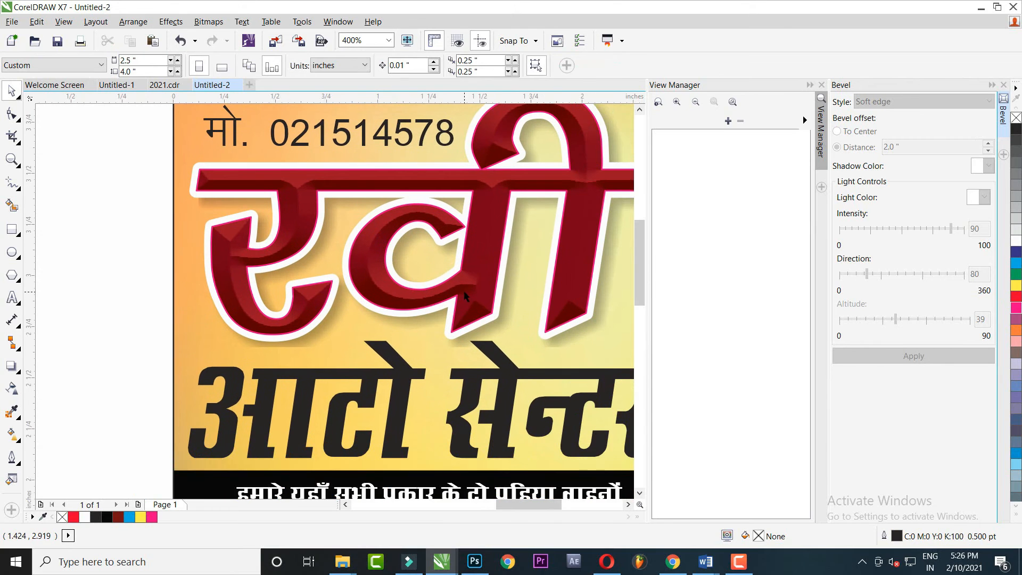
{"action": "scroll", "coordinate": [439, 317], "scroll_direction": "down", "scroll_amount": 1}
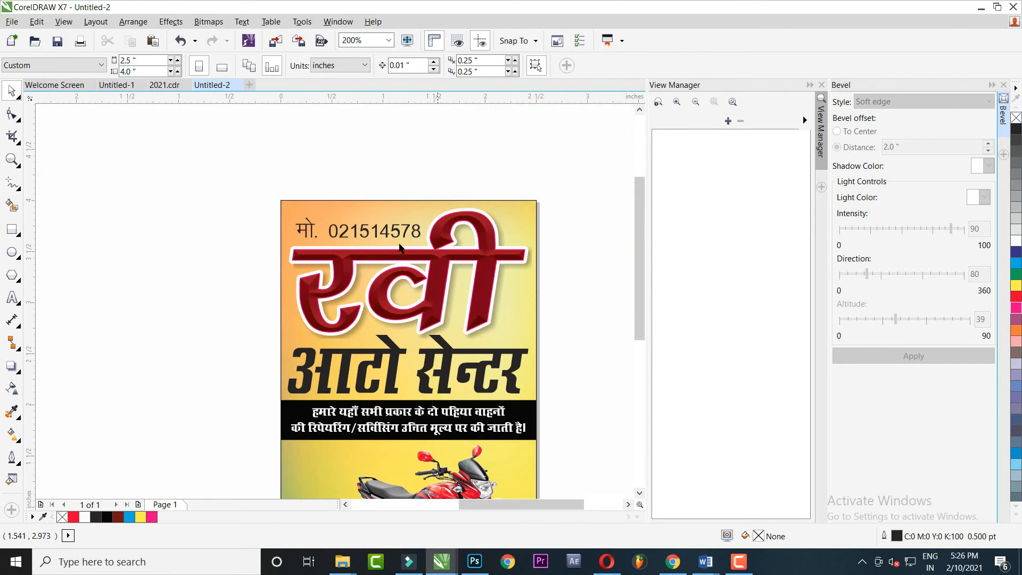
{"action": "left_click", "coordinate": [366, 241]}
{"action": "scroll", "coordinate": [394, 277], "scroll_direction": "down", "scroll_amount": 2}
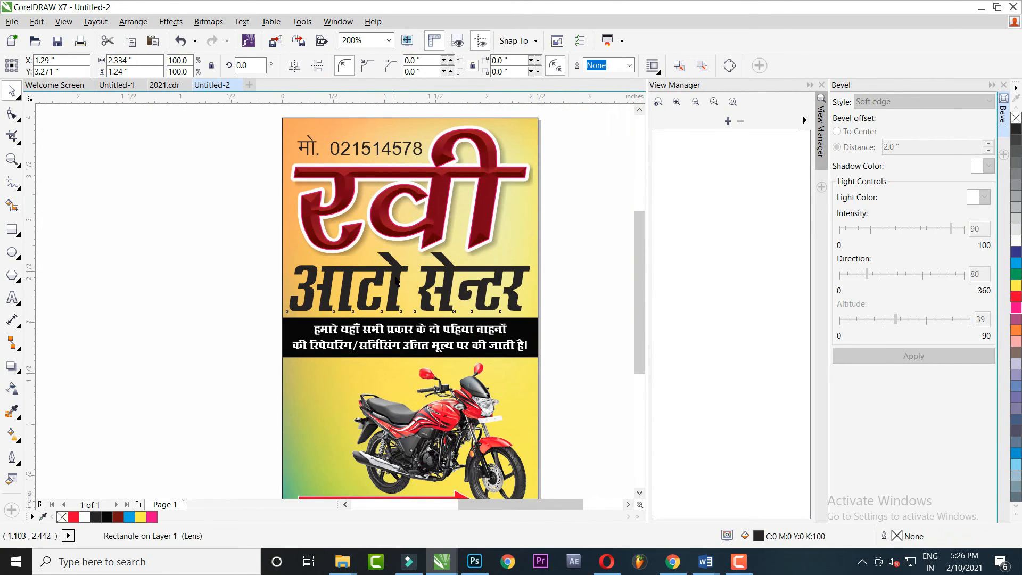
{"action": "left_click", "coordinate": [391, 281]}
{"action": "scroll", "coordinate": [390, 283], "scroll_direction": "up", "scroll_amount": 1}
Fill आटो सेन्टर blue with a 3 pt white outline, rounded corners, behind the fill
{"action": "left_click", "coordinate": [1018, 251]}
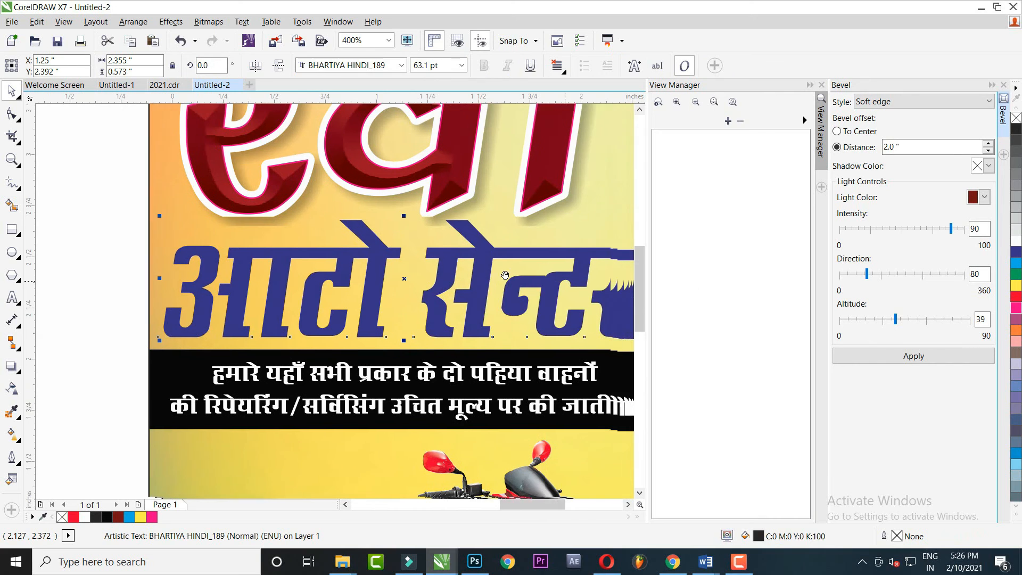
{"action": "scroll", "coordinate": [464, 275], "scroll_direction": "right", "scroll_amount": 2}
{"action": "key", "text": "F12"}
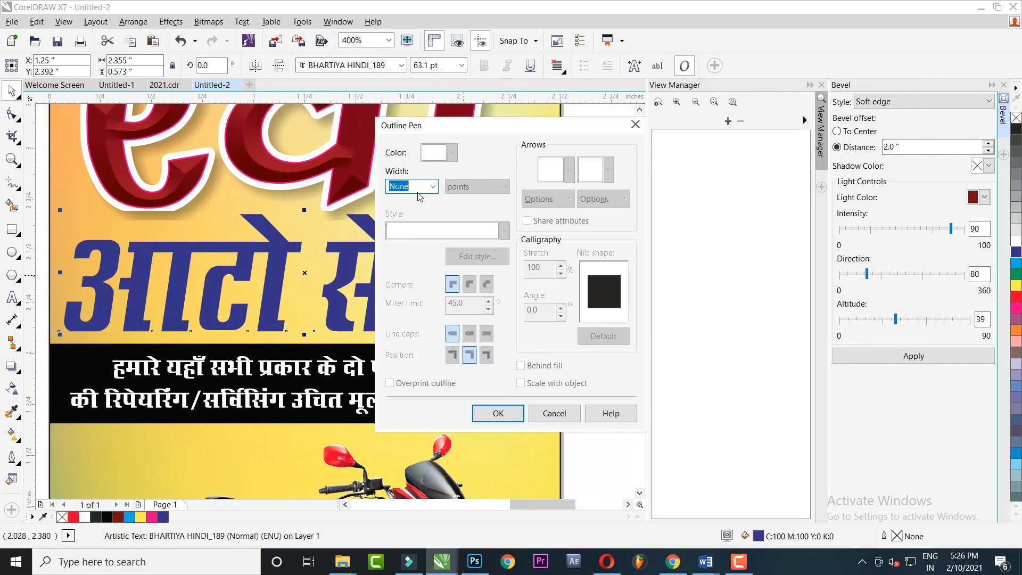
{"action": "type", "text": "4"}
{"action": "key", "text": "Return"}
{"action": "key", "text": "F12"}
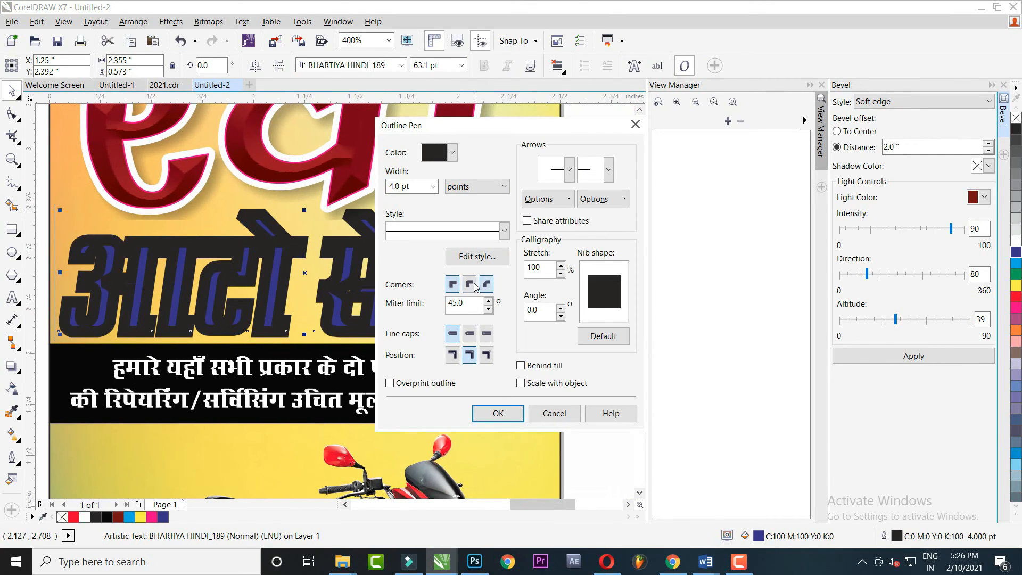
{"action": "left_click", "coordinate": [498, 413]}
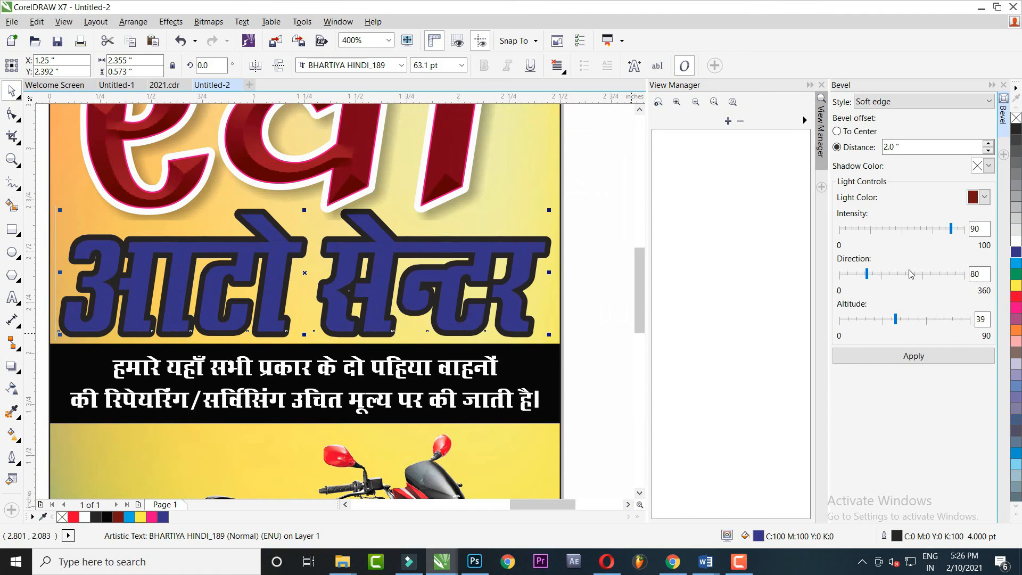
{"action": "key", "text": "F12"}
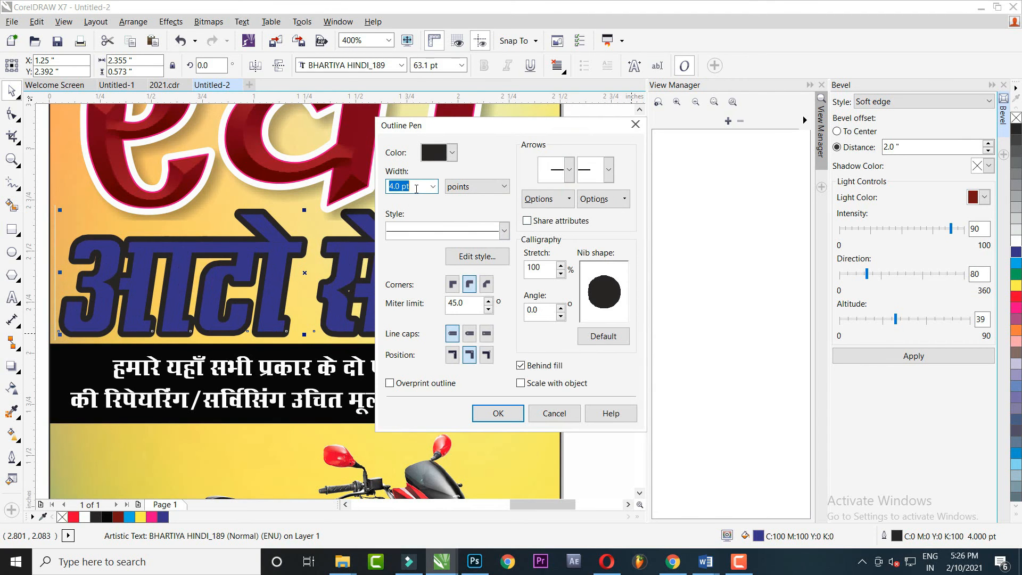
{"action": "type", "text": "3"}
{"action": "key", "text": "Return"}
{"action": "left_click_drag", "start_coordinate": [347, 224], "coordinate": [355, 174]}
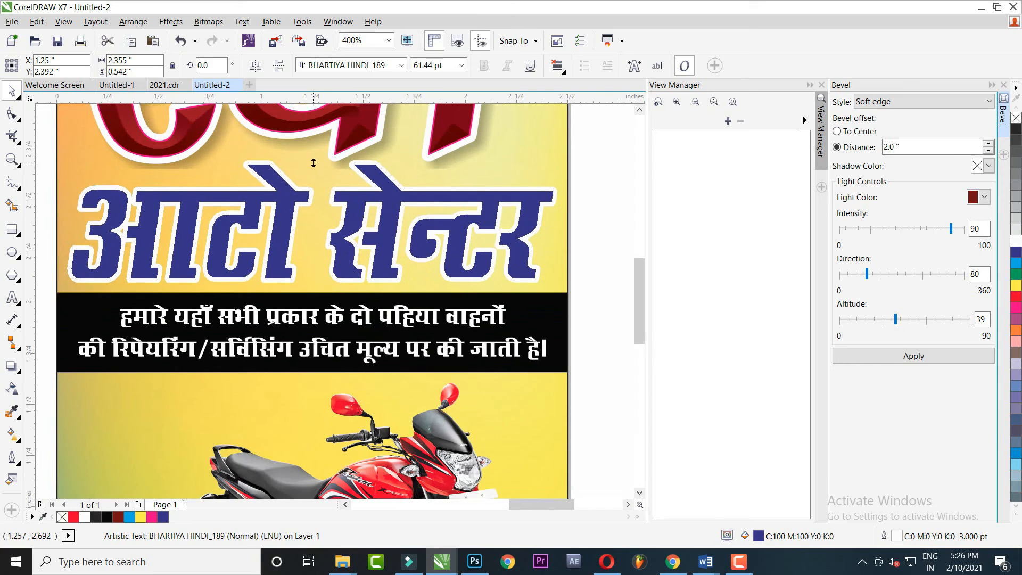
Give आटो सेन्टर a drop shadow at opacity 35 and feathering 5
{"action": "left_click", "coordinate": [11, 366]}
{"action": "left_click_drag", "start_coordinate": [312, 221], "coordinate": [389, 288]}
{"action": "type", "text": "35"}
{"action": "key", "text": "Tab"}
{"action": "type", "text": "5"}
{"action": "key", "text": "Return"}
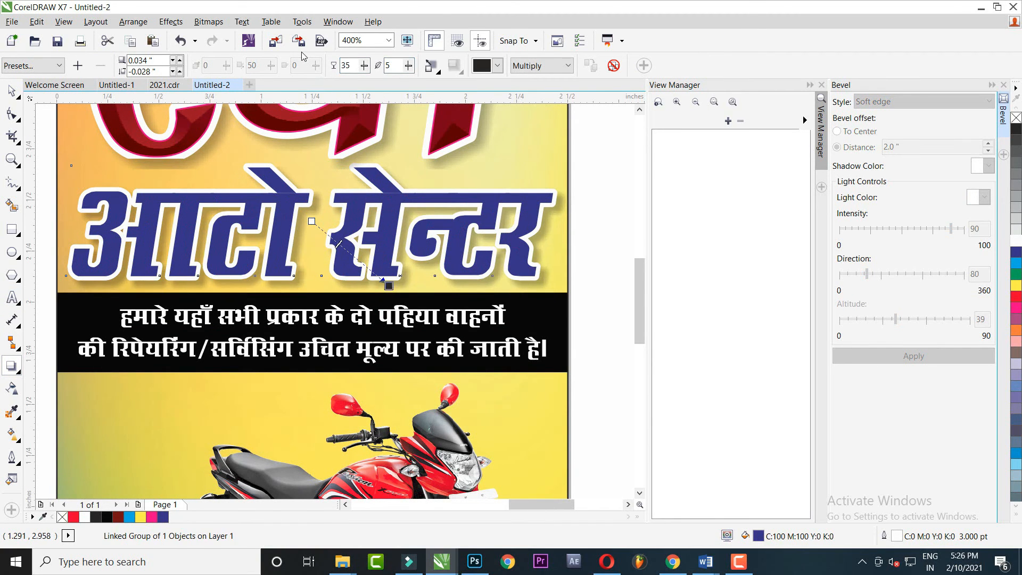
{"action": "scroll", "coordinate": [244, 199], "scroll_direction": "down", "scroll_amount": 1}
{"action": "left_click", "coordinate": [13, 92]}
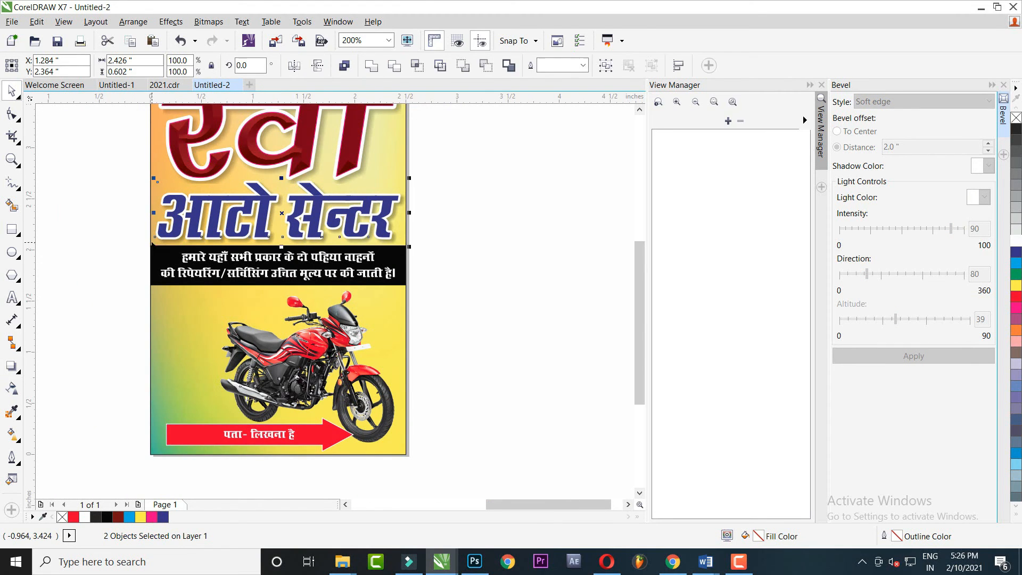
Select the poster's background frame and its heading objects
{"action": "left_click", "coordinate": [207, 315]}
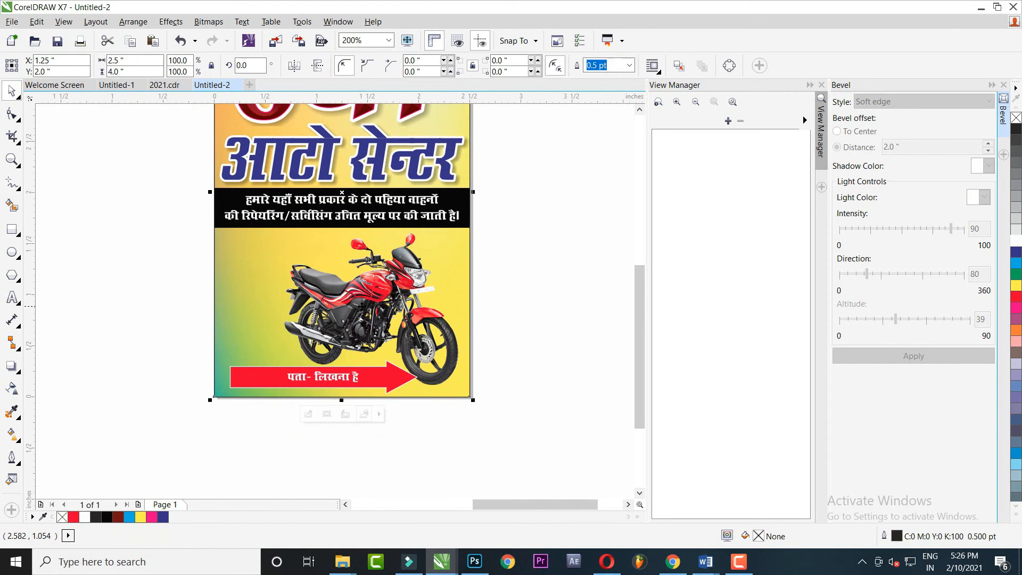
{"action": "scroll", "coordinate": [495, 293], "scroll_direction": "up", "scroll_amount": 3}
{"action": "scroll", "coordinate": [489, 301], "scroll_direction": "down", "scroll_amount": 1}
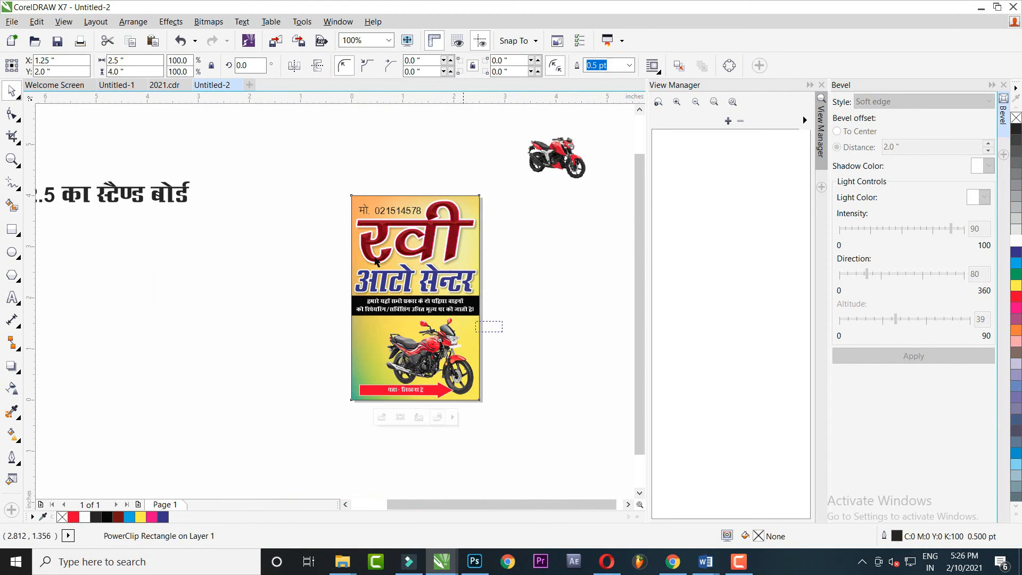
{"action": "left_click_drag", "start_coordinate": [501, 330], "coordinate": [314, 163]}
{"action": "scroll", "coordinate": [387, 208], "scroll_direction": "up", "scroll_amount": 1}
{"action": "left_click", "coordinate": [394, 213]}
Try a 2.0 pt black outline on the phone number, then undo it
{"action": "left_click_drag", "start_coordinate": [233, 147], "coordinate": [499, 238]}
{"action": "scroll", "coordinate": [367, 193], "scroll_direction": "up", "scroll_amount": 1}
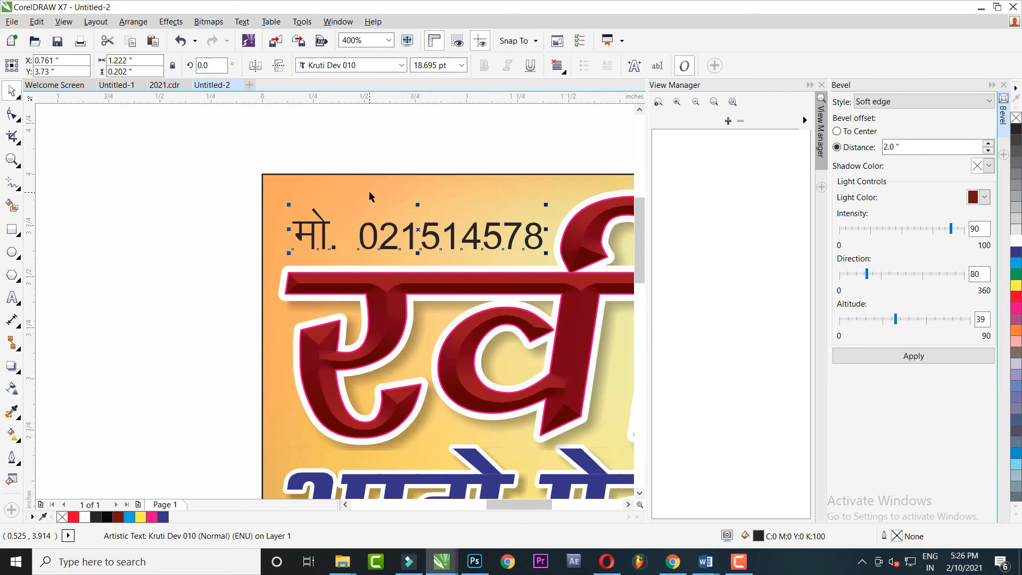
{"action": "key", "text": "F12"}
{"action": "left_click", "coordinate": [434, 187]}
{"action": "left_click", "coordinate": [421, 277]}
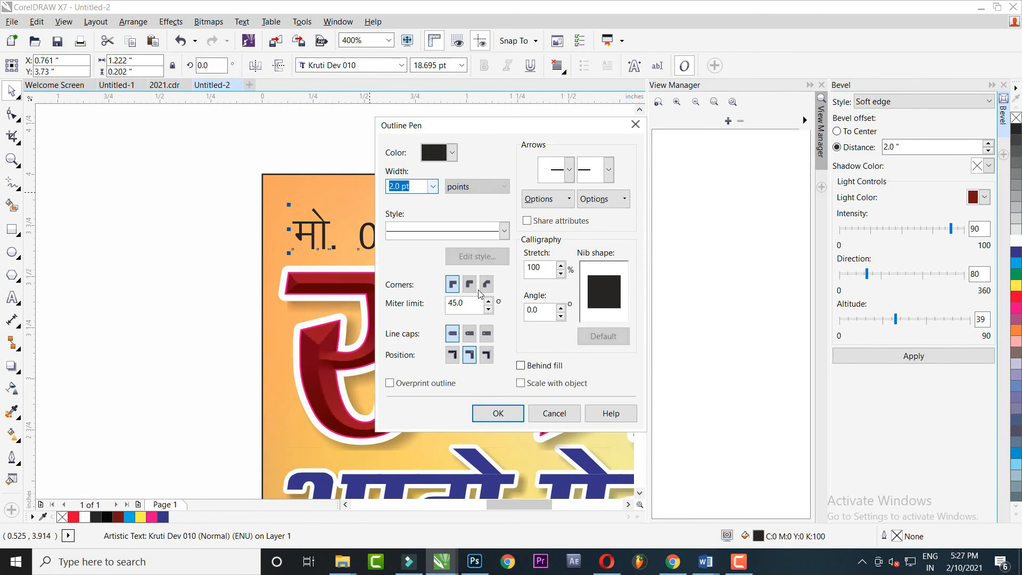
{"action": "left_click", "coordinate": [496, 414]}
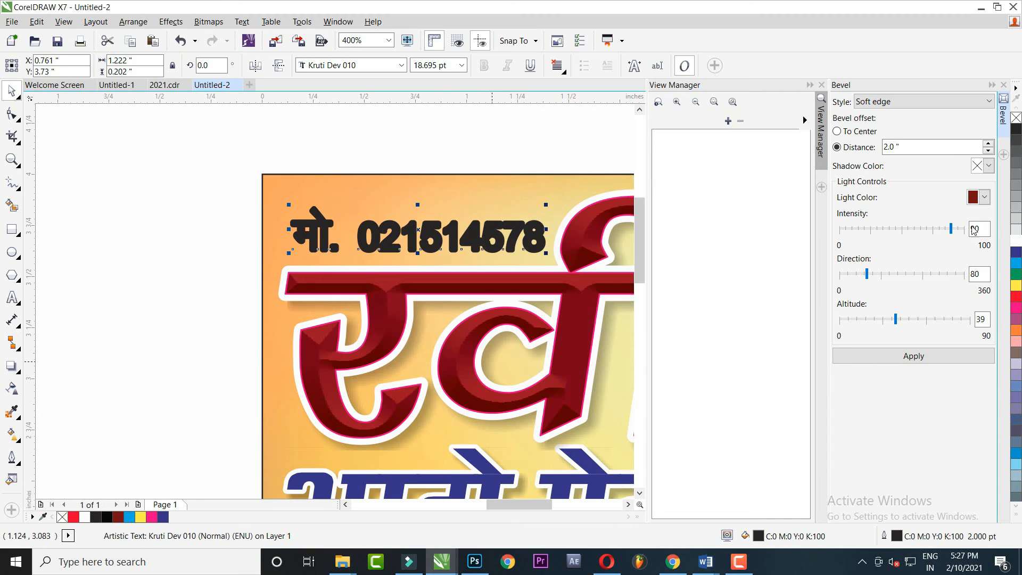
{"action": "key", "text": "ctrl+z"}
Cut the heading objects and paste them inside the poster frame
{"action": "scroll", "coordinate": [334, 211], "scroll_direction": "down", "scroll_amount": 1}
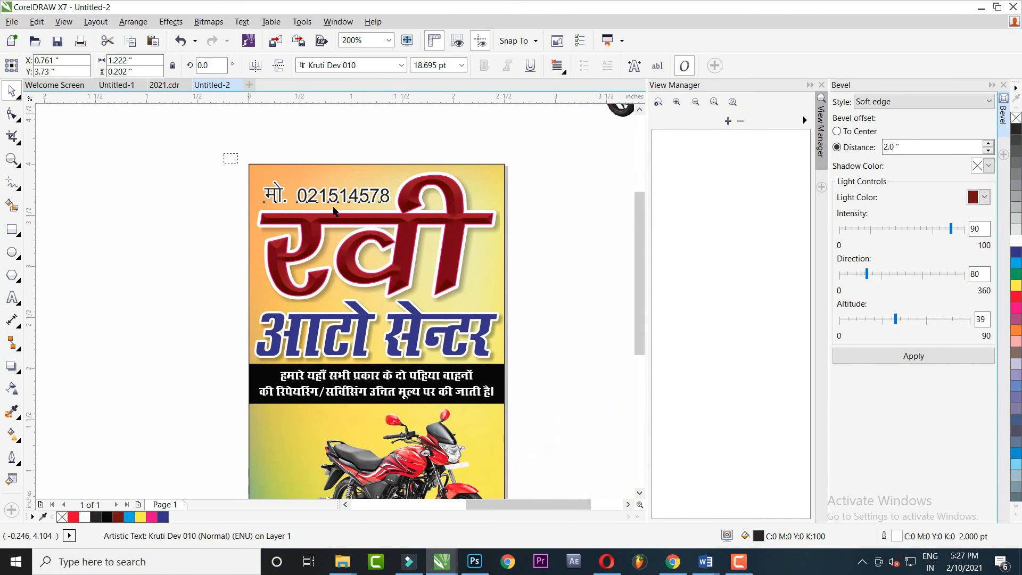
{"action": "left_click_drag", "start_coordinate": [558, 387], "coordinate": [592, 381]}
{"action": "key", "text": "alt+c"}
{"action": "key", "text": "w"}
{"action": "key", "text": "p"}
{"action": "left_click", "coordinate": [447, 274]}
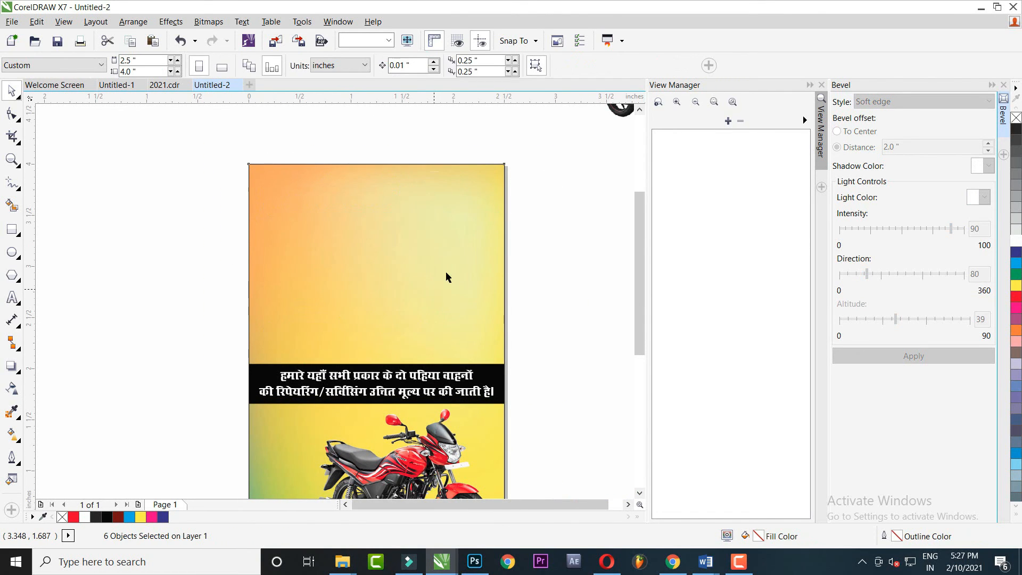
{"action": "scroll", "coordinate": [469, 219], "scroll_direction": "down", "scroll_amount": 1}
Cut the address text and red arrow and paste them inside the frame
{"action": "left_click_drag", "start_coordinate": [542, 260], "coordinate": [301, 391]}
{"action": "left_click_drag", "start_coordinate": [491, 348], "coordinate": [288, 451]}
{"action": "key", "text": "ctrl+x"}
{"action": "left_click", "coordinate": [372, 352], "text": "ctrl"}
{"action": "key", "text": "ctrl+v"}
{"action": "left_click", "coordinate": [297, 316], "text": "ctrl"}
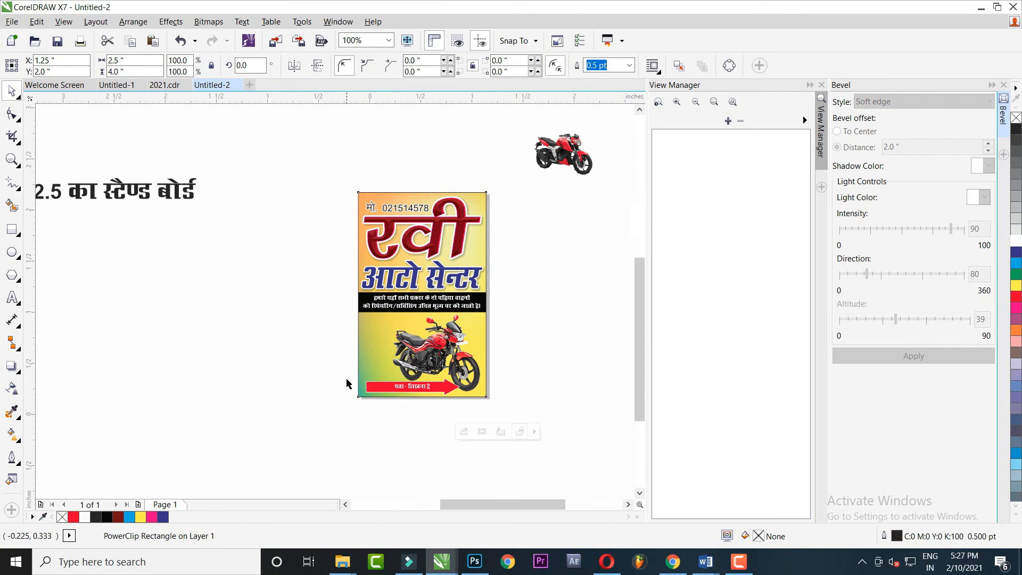
{"action": "scroll", "coordinate": [414, 357], "scroll_direction": "up", "scroll_amount": 2}
{"action": "left_click_drag", "start_coordinate": [415, 358], "coordinate": [269, 371]}
{"action": "scroll", "coordinate": [273, 371], "scroll_direction": "down", "scroll_amount": 1}
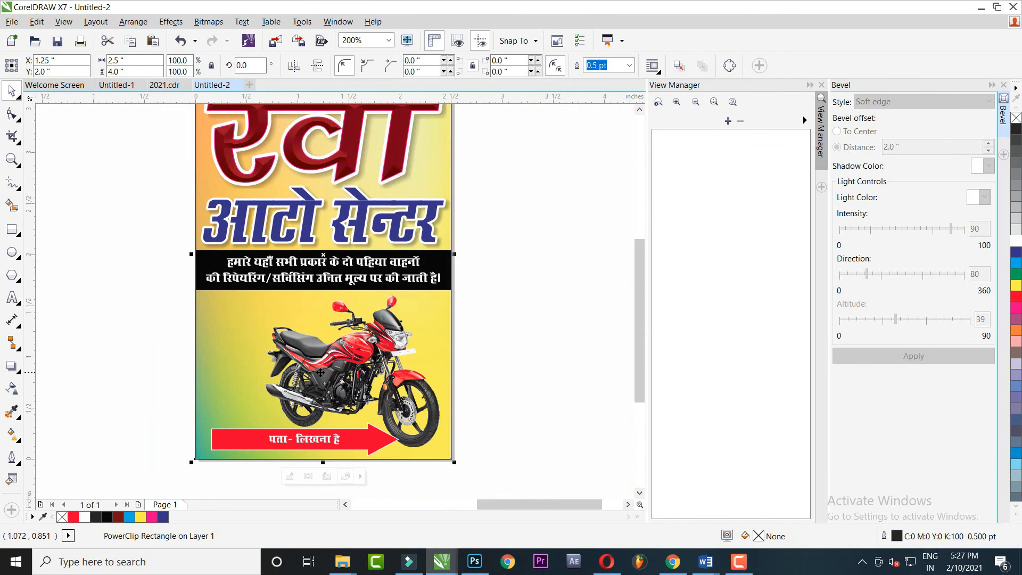
Move the motorcycle up and left inside the frame and enlarge it from its corner
{"action": "left_click", "coordinate": [315, 370], "text": "ctrl"}
{"action": "left_click", "coordinate": [348, 366]}
{"action": "left_click_drag", "start_coordinate": [430, 416], "coordinate": [394, 411]}
{"action": "left_click_drag", "start_coordinate": [432, 337], "coordinate": [188, 106]}
{"action": "left_click_drag", "start_coordinate": [337, 385], "coordinate": [338, 370]}
{"action": "left_click_drag", "start_coordinate": [354, 425], "coordinate": [369, 369]}
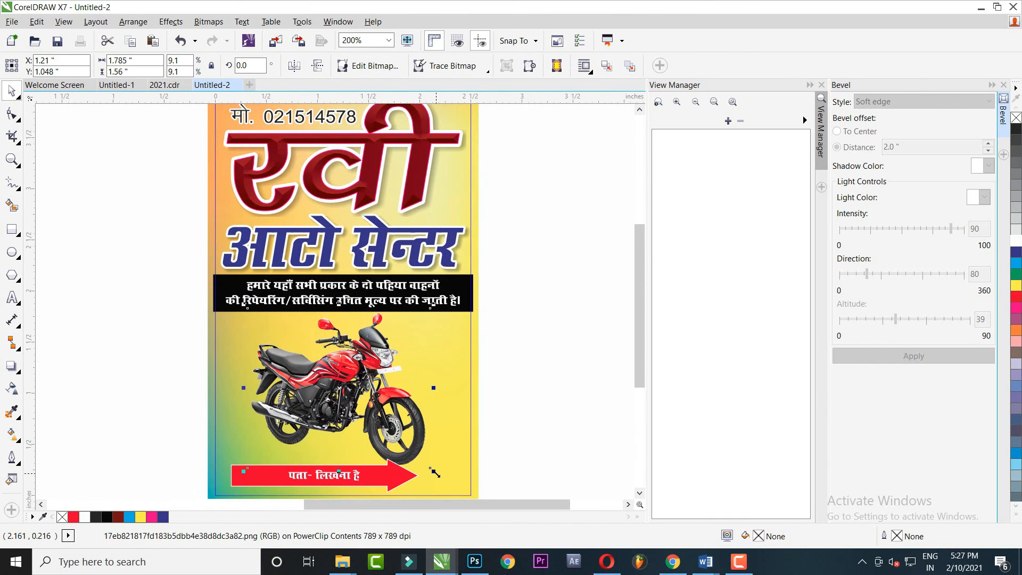
{"action": "left_click_drag", "start_coordinate": [435, 473], "coordinate": [458, 493]}
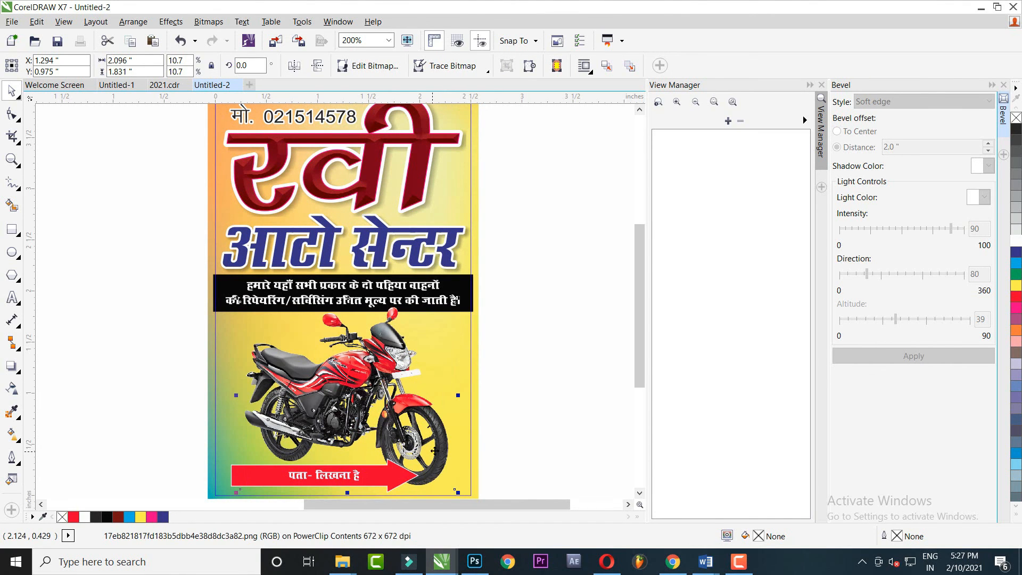
Check the red arrow and address text, then finish editing the frame's contents
{"action": "left_click_drag", "start_coordinate": [424, 454], "coordinate": [441, 400]}
{"action": "left_click", "coordinate": [521, 322]}
{"action": "left_click_drag", "start_coordinate": [183, 467], "coordinate": [515, 374]}
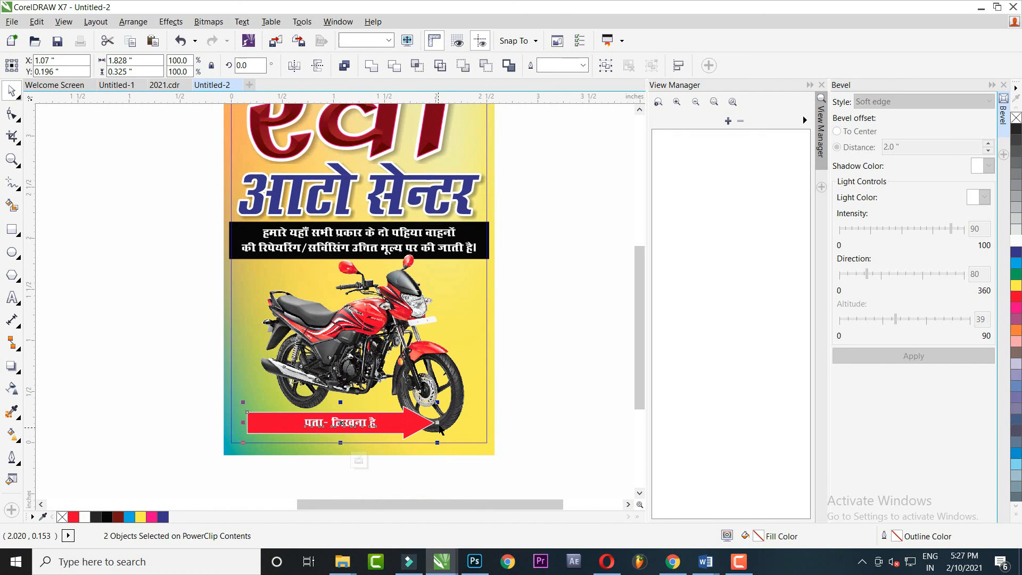
{"action": "left_click", "coordinate": [524, 316], "text": "ctrl"}
Select the whole poster and drag it to the left
{"action": "scroll", "coordinate": [473, 363], "scroll_direction": "down", "scroll_amount": 2}
{"action": "left_click_drag", "start_coordinate": [474, 363], "coordinate": [459, 369]}
{"action": "left_click_drag", "start_coordinate": [380, 261], "coordinate": [493, 434]}
{"action": "scroll", "coordinate": [440, 335], "scroll_direction": "up", "scroll_amount": 1}
{"action": "left_click_drag", "start_coordinate": [438, 327], "coordinate": [346, 316]}
Drop a copy of the poster to the left of the original
{"action": "right_click", "coordinate": [346, 316]}
{"action": "left_click", "coordinate": [325, 174]}
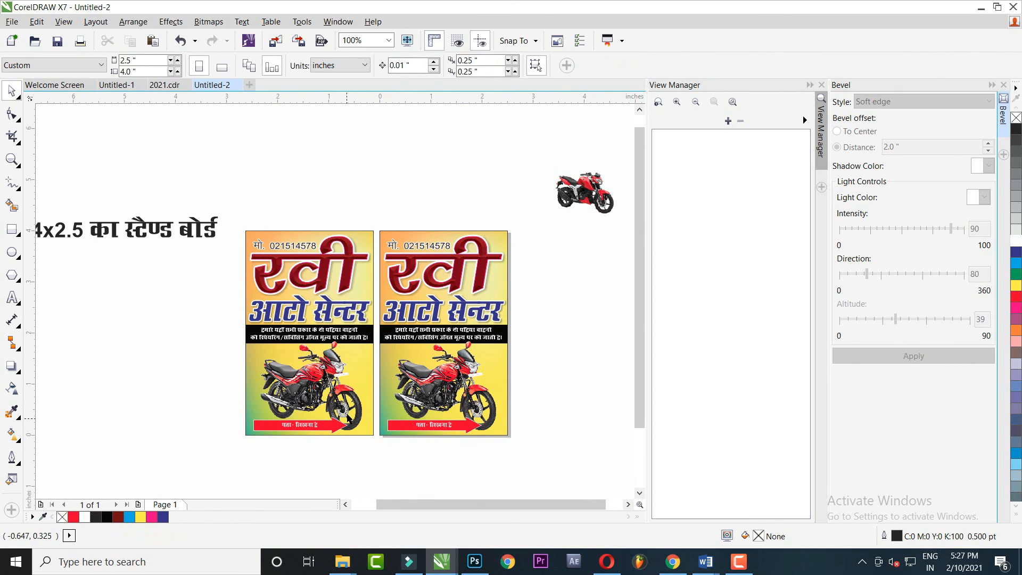
{"action": "left_click_drag", "start_coordinate": [323, 430], "coordinate": [336, 373]}
{"action": "scroll", "coordinate": [336, 372], "scroll_direction": "up", "scroll_amount": 1}
Mirror the left poster's red arrow so it points left
{"action": "left_click", "coordinate": [343, 359]}
{"action": "left_click", "coordinate": [341, 366], "text": "ctrl"}
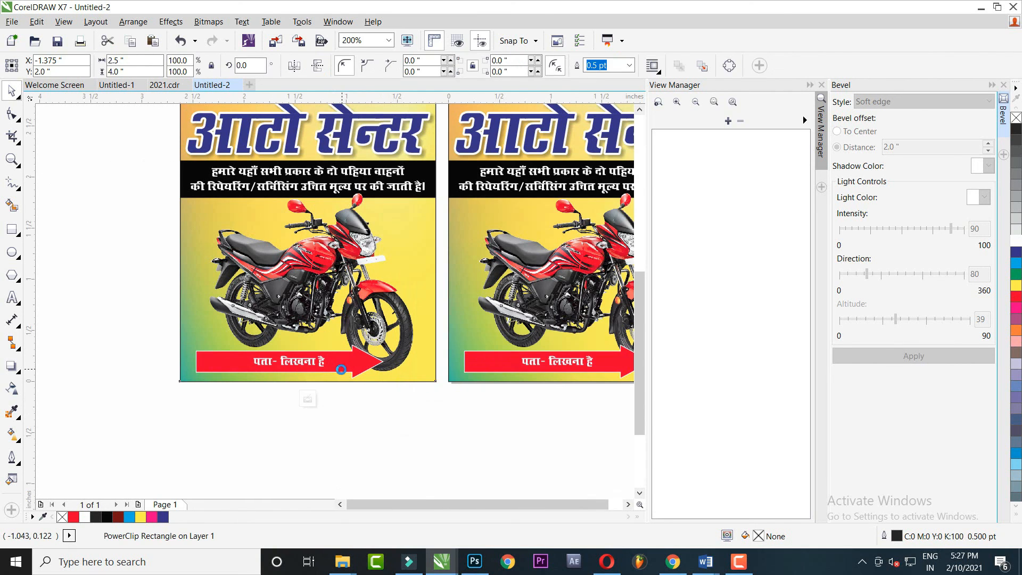
{"action": "left_click", "coordinate": [294, 65]}
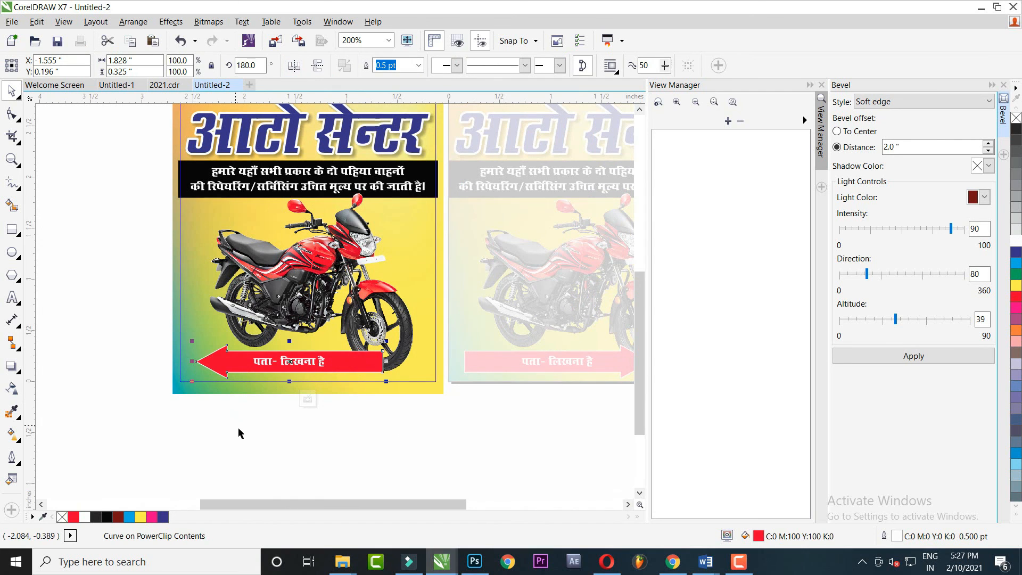
{"action": "left_click", "coordinate": [322, 422], "text": "ctrl"}
Delete the original motorcycle from the left poster's contents
{"action": "left_click_drag", "start_coordinate": [376, 287], "coordinate": [319, 349]}
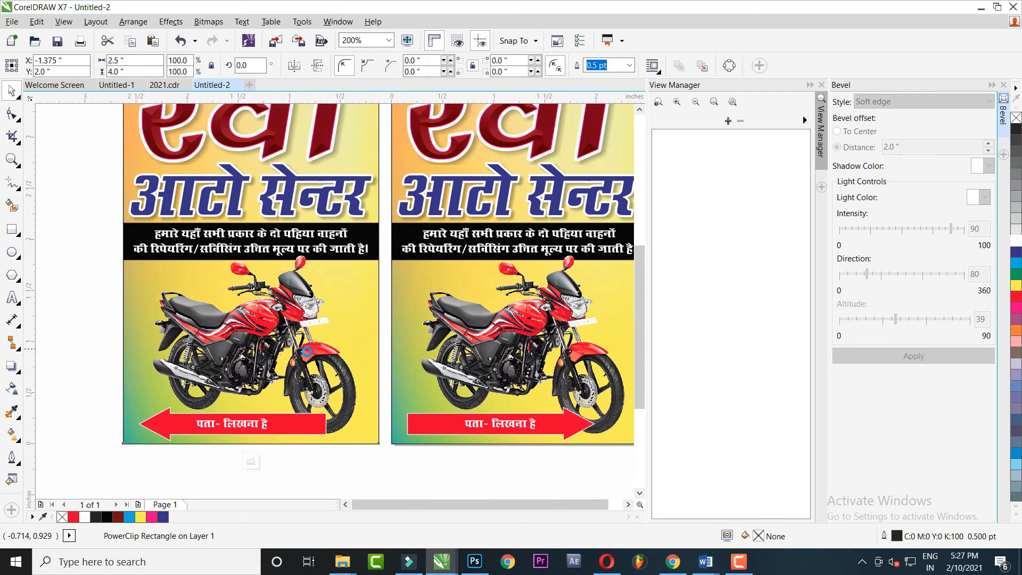
{"action": "left_click", "coordinate": [297, 345], "text": "ctrl"}
{"action": "key", "text": "Delete"}
{"action": "scroll", "coordinate": [337, 397], "scroll_direction": "down", "scroll_amount": 1}
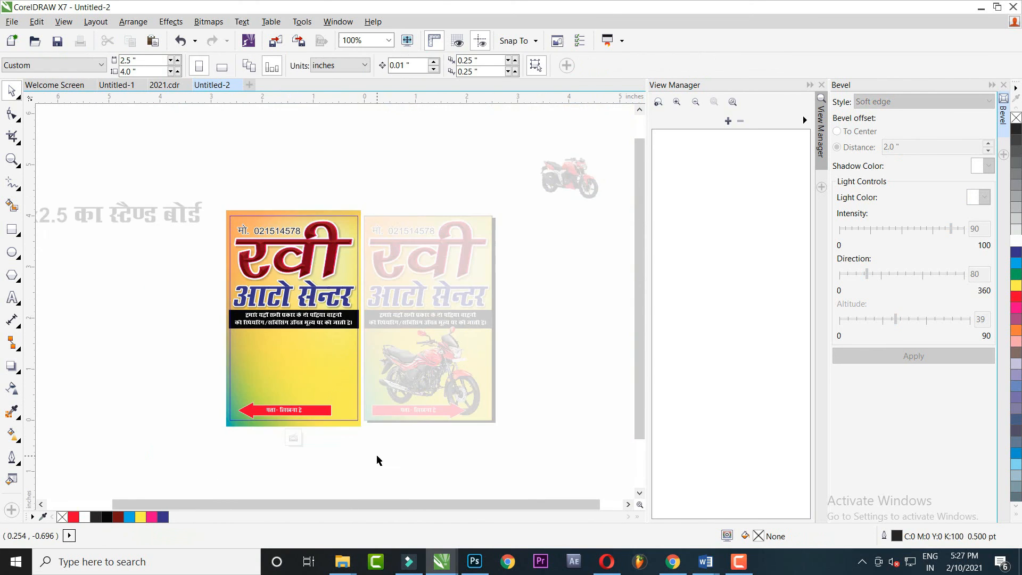
{"action": "left_click", "coordinate": [376, 455], "text": "ctrl"}
Place the red sport bike on the left poster and enlarge it to fit
{"action": "left_click", "coordinate": [569, 179]}
{"action": "left_click_drag", "start_coordinate": [569, 179], "coordinate": [291, 364]}
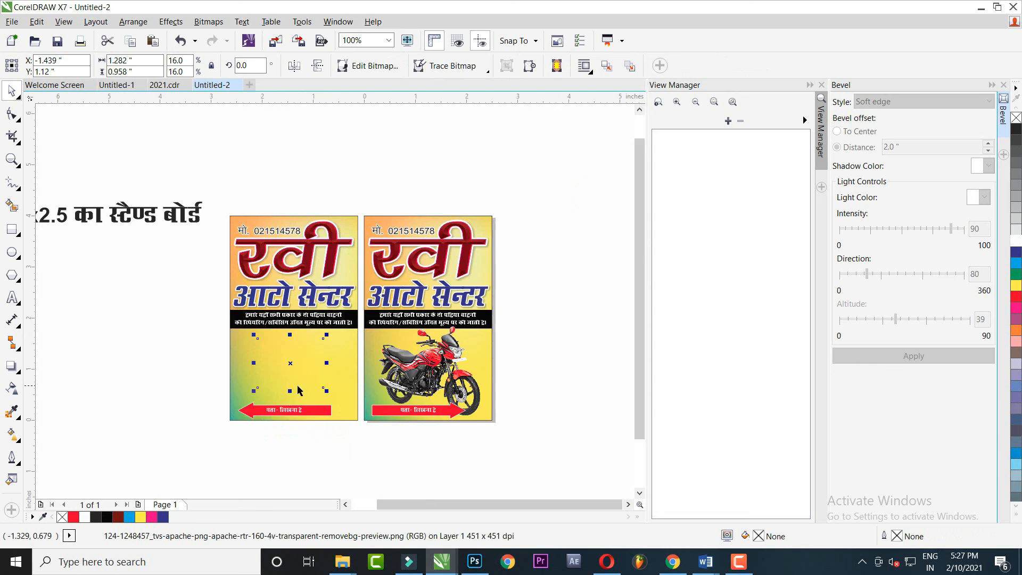
{"action": "scroll", "coordinate": [305, 392], "scroll_direction": "up", "scroll_amount": 1}
{"action": "left_click_drag", "start_coordinate": [352, 393], "coordinate": [403, 442]}
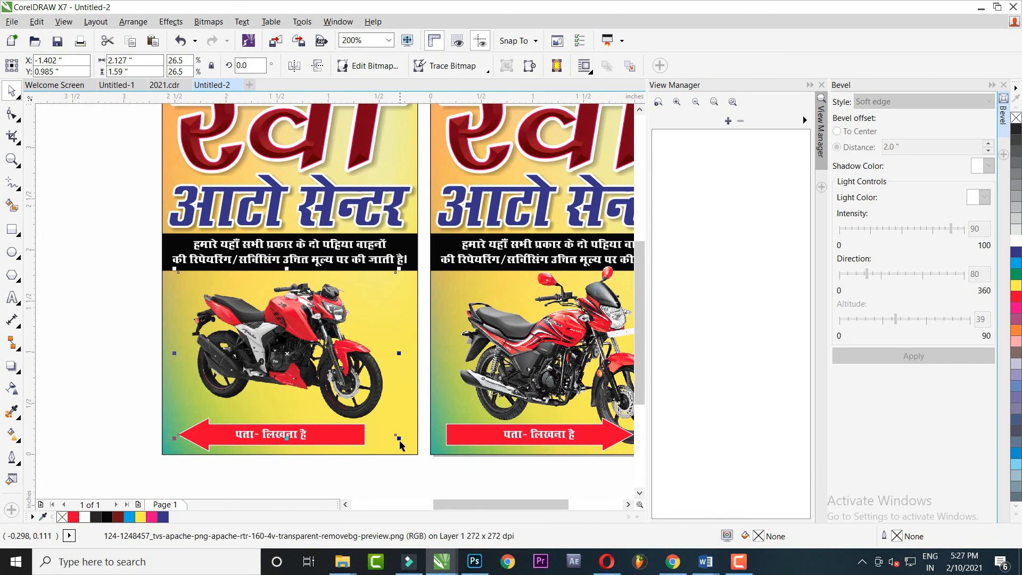
{"action": "left_click_drag", "start_coordinate": [400, 446], "coordinate": [407, 452]}
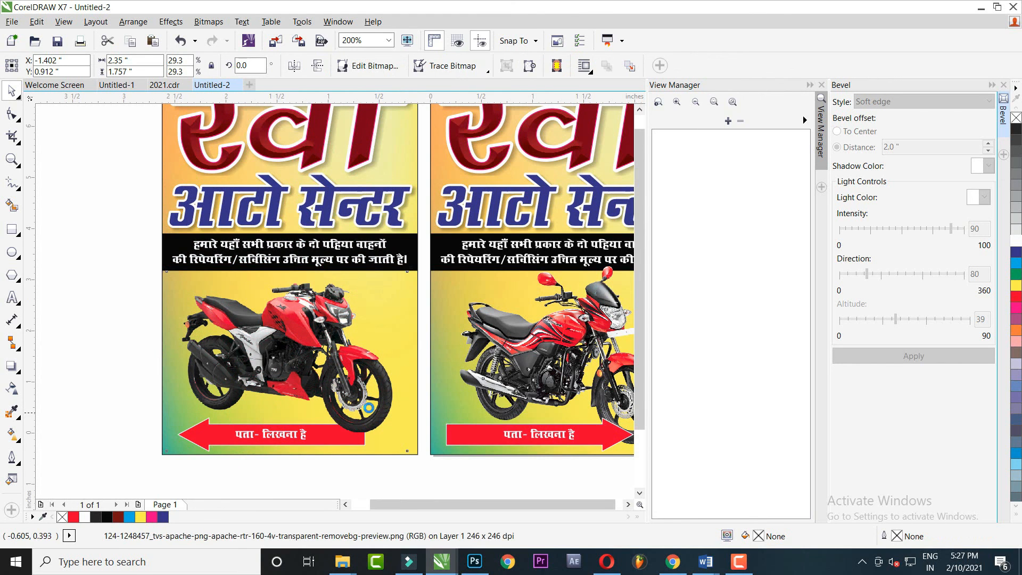
{"action": "scroll", "coordinate": [368, 408], "scroll_direction": "down", "scroll_amount": 1}
{"action": "left_click_drag", "start_coordinate": [370, 402], "coordinate": [376, 398]}
{"action": "scroll", "coordinate": [374, 409], "scroll_direction": "up", "scroll_amount": 1}
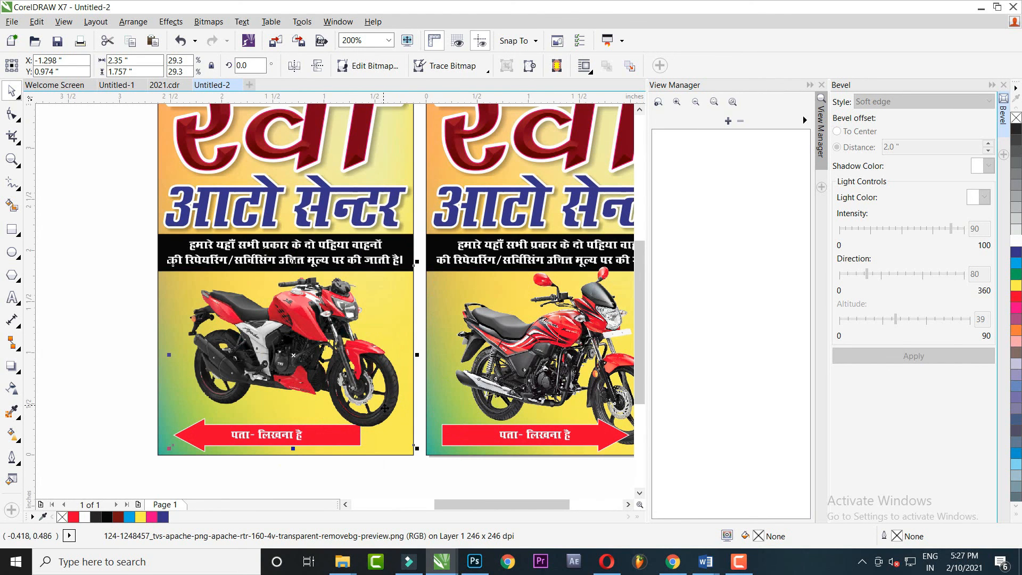
{"action": "left_click_drag", "start_coordinate": [417, 448], "coordinate": [421, 453]}
{"action": "scroll", "coordinate": [384, 436], "scroll_direction": "down", "scroll_amount": 1}
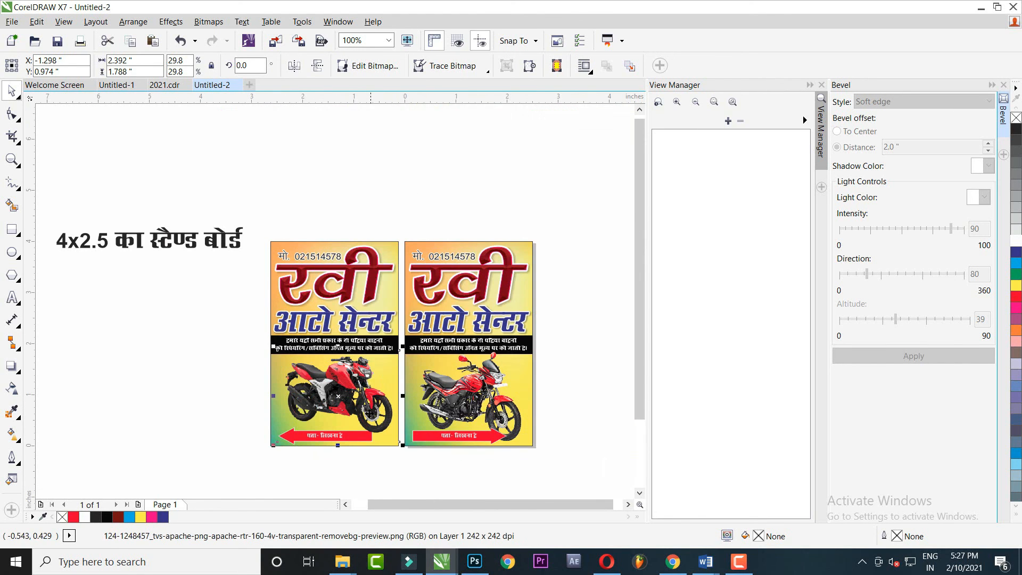
PowerClip the sport bike inside the left poster frame
{"action": "right_click", "coordinate": [368, 411]}
{"action": "left_click", "coordinate": [421, 19]}
{"action": "left_click", "coordinate": [336, 246]}
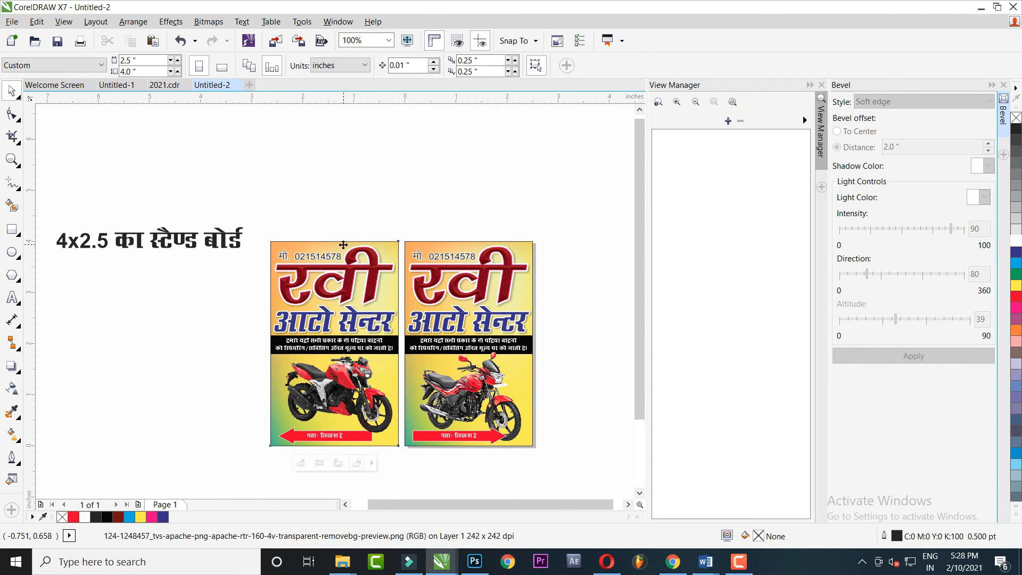
Move the '4x2.5' size caption above the two boards
{"action": "scroll", "coordinate": [325, 239], "scroll_direction": "down", "scroll_amount": 2}
{"action": "left_click_drag", "start_coordinate": [300, 215], "coordinate": [433, 347]}
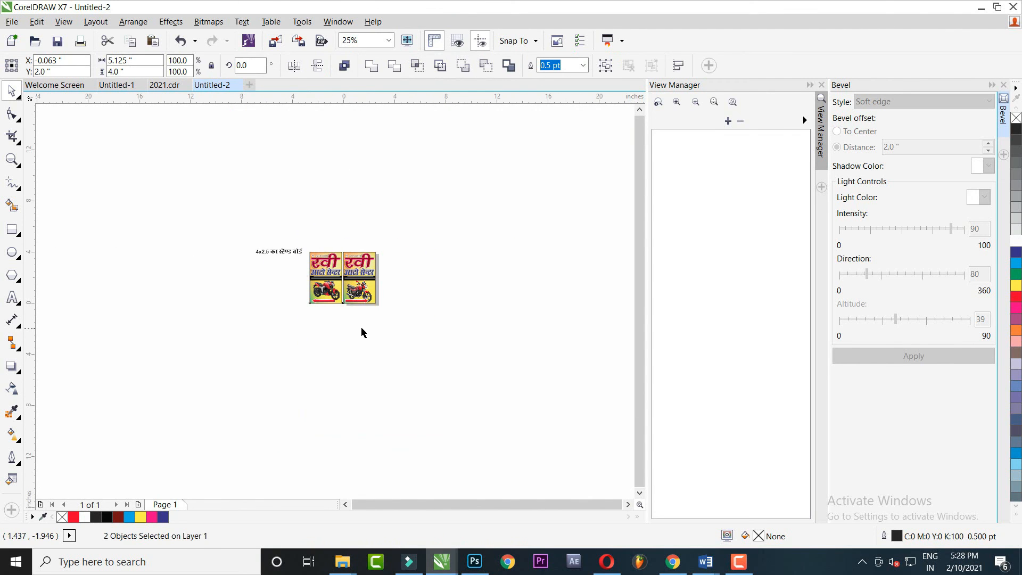
{"action": "scroll", "coordinate": [367, 373], "scroll_direction": "up", "scroll_amount": 1}
{"action": "left_click_drag", "start_coordinate": [228, 243], "coordinate": [331, 223]}
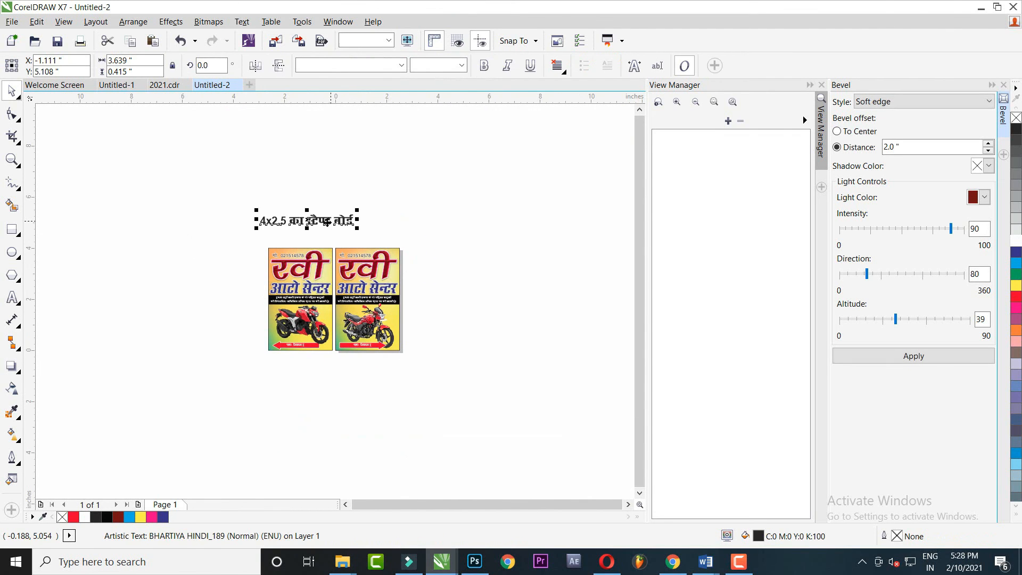
Replace the caption's text with धन्यवाद in the Hindi font
{"action": "scroll", "coordinate": [329, 224], "scroll_direction": "up", "scroll_amount": 2}
{"action": "double_click", "coordinate": [329, 223]}
{"action": "key", "text": "ctrl+a"}
{"action": "type", "text": "4kUl"}
{"action": "key", "text": "BackSpace"}
{"action": "type", "text": ";ok"}
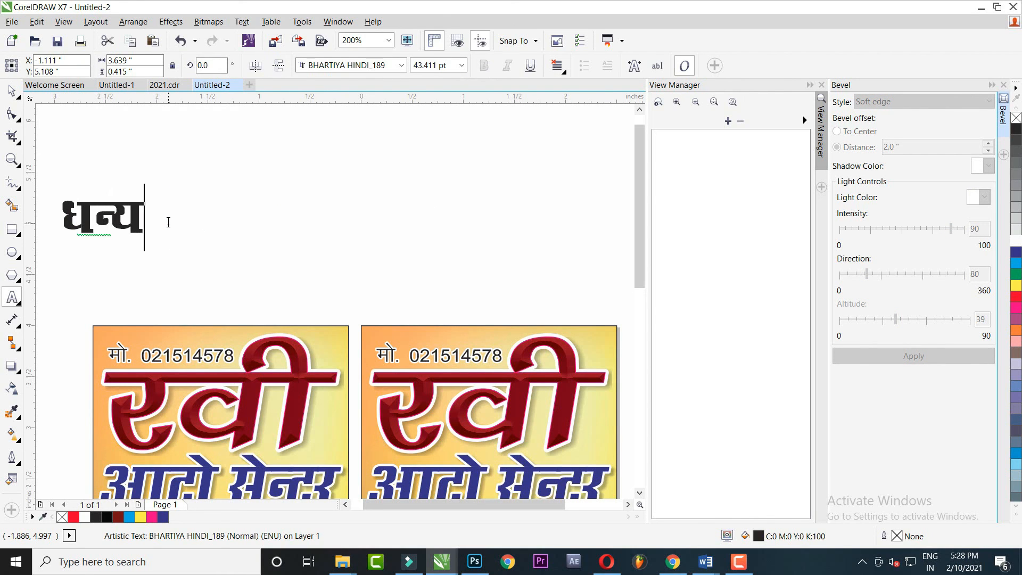
{"action": "type", "text": "n"}
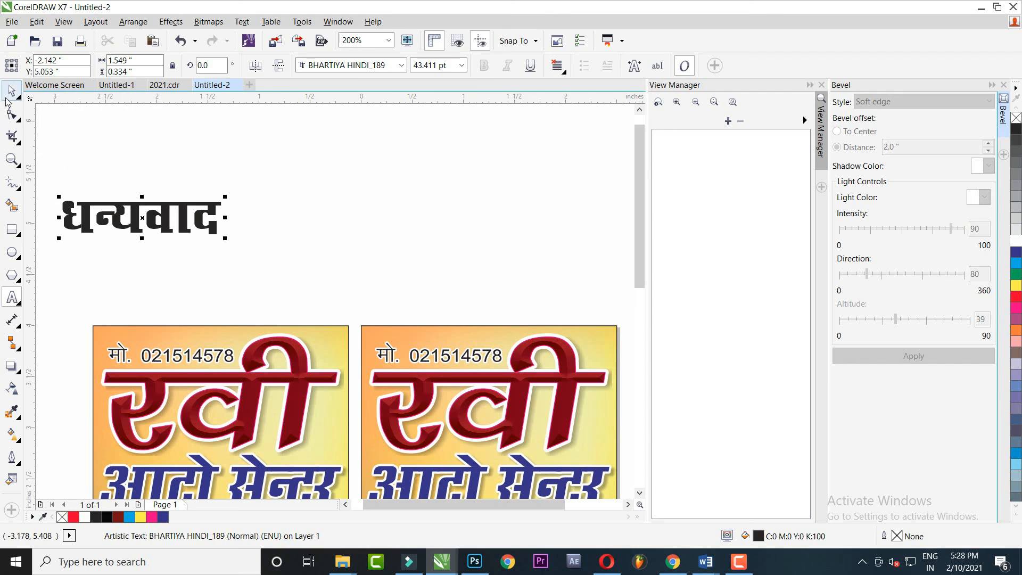